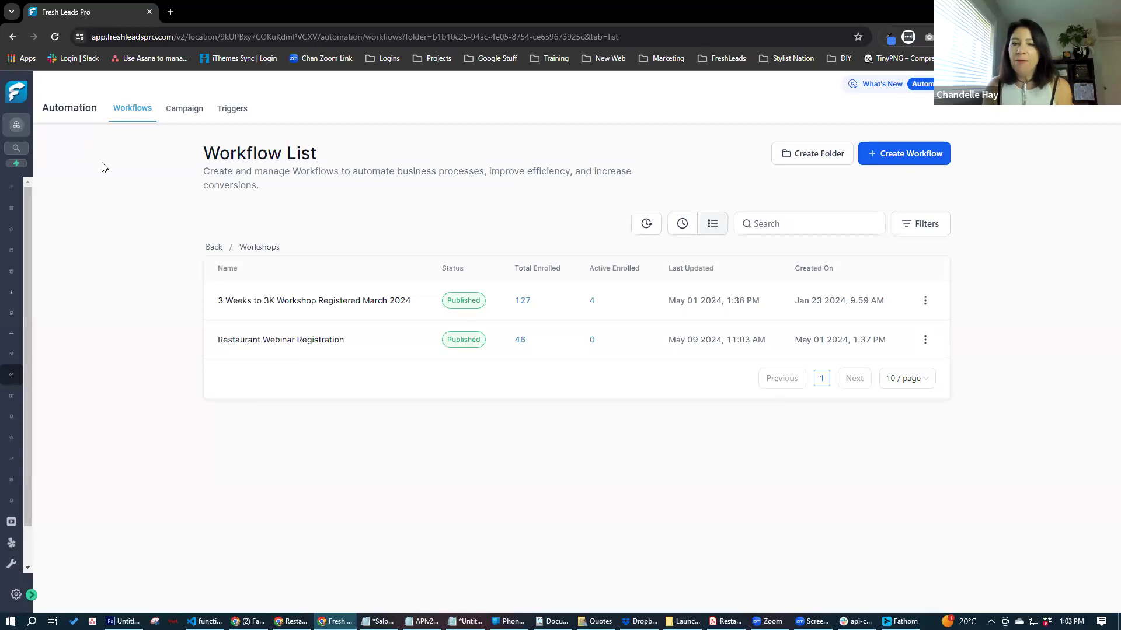
- Switch to the Restaurant Rewards Snapshot Jan 2024 sub-account
left_click(31, 595)
left_click(61, 125)
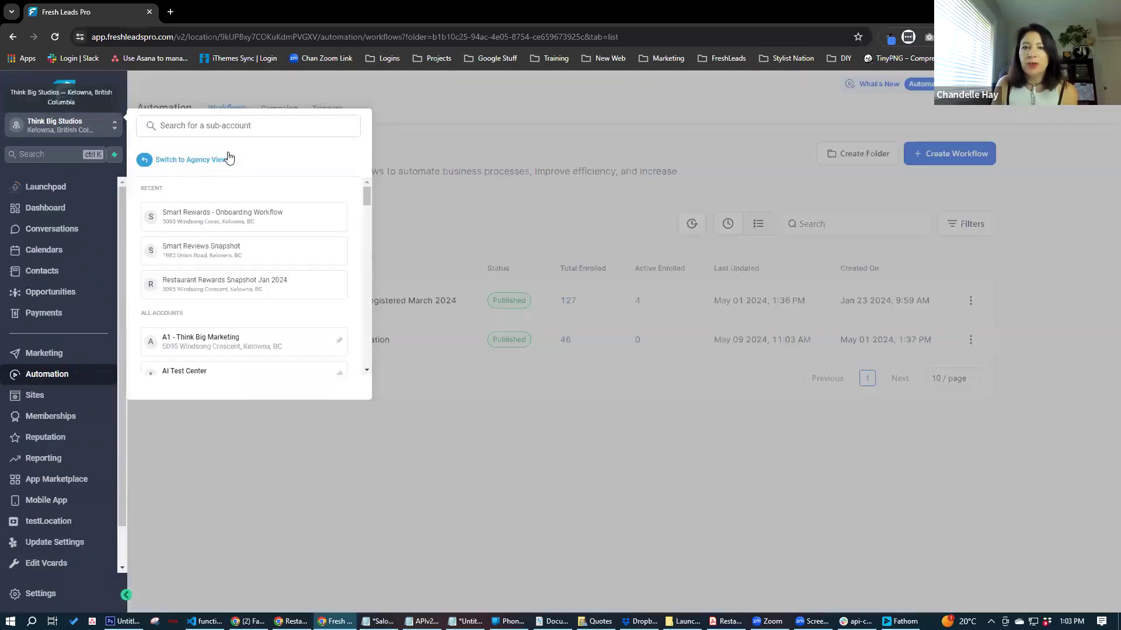
left_click(249, 299)
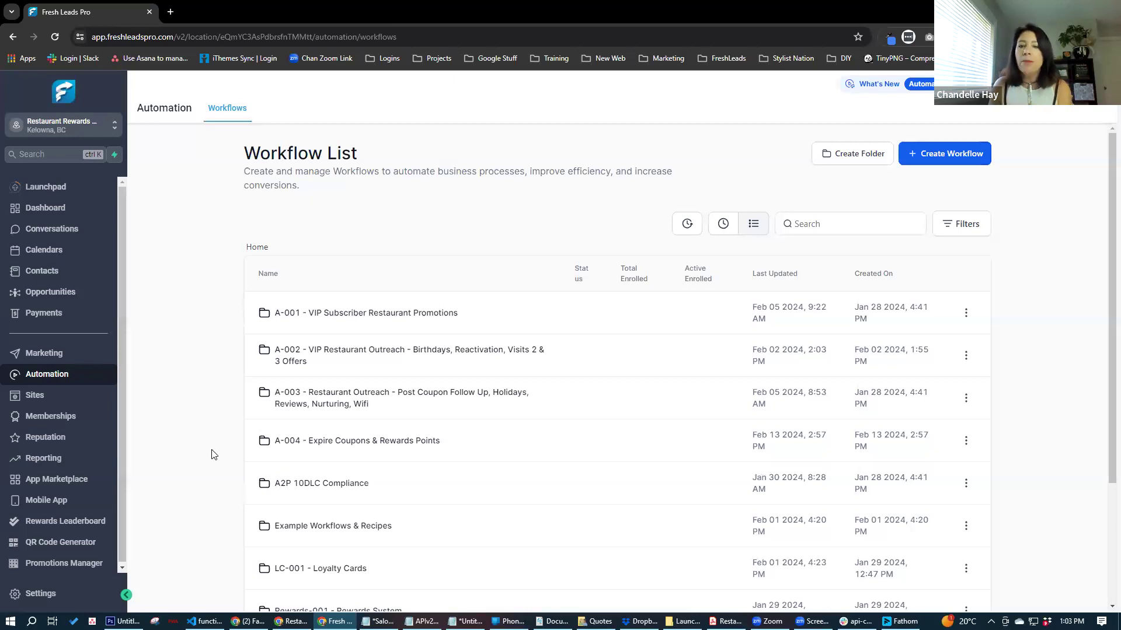
- Open the Sites section in a new tab and switch to it
right_click(30, 395)
left_click(64, 206)
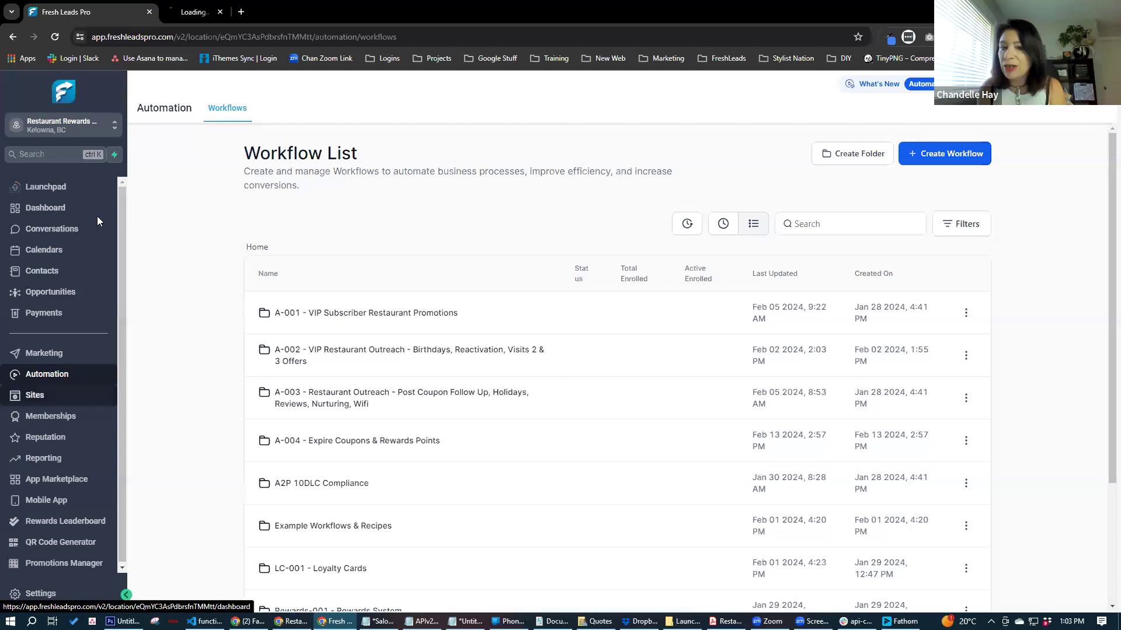
left_click(199, 13)
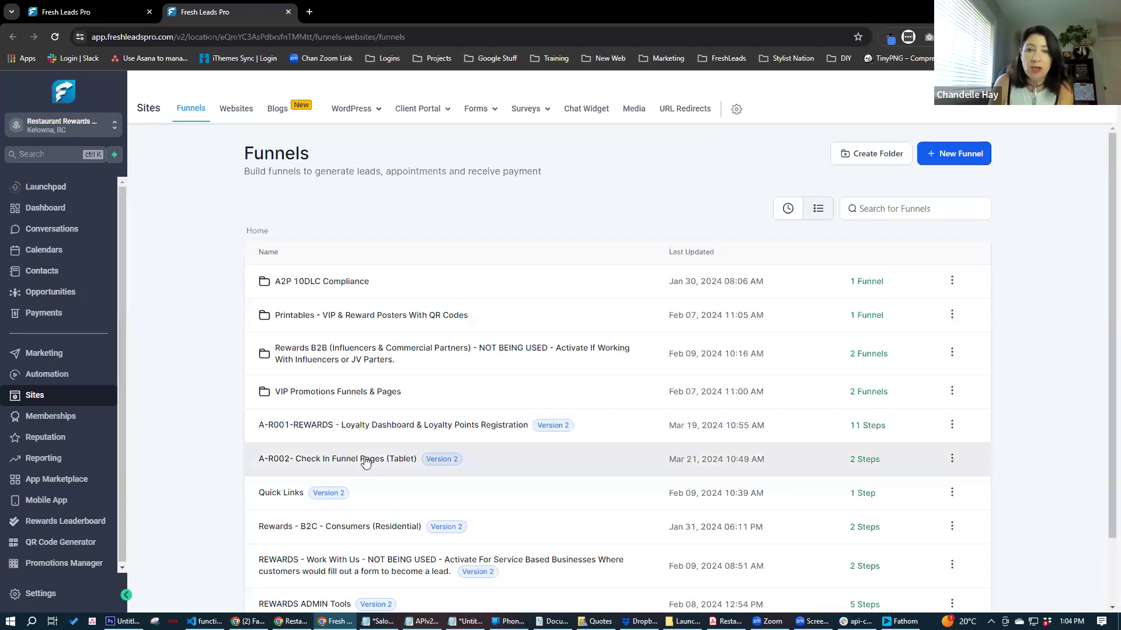
- Open the VIP Promotions folder, then follow the customer's VIP special-offer link in Conversations
left_click(334, 395)
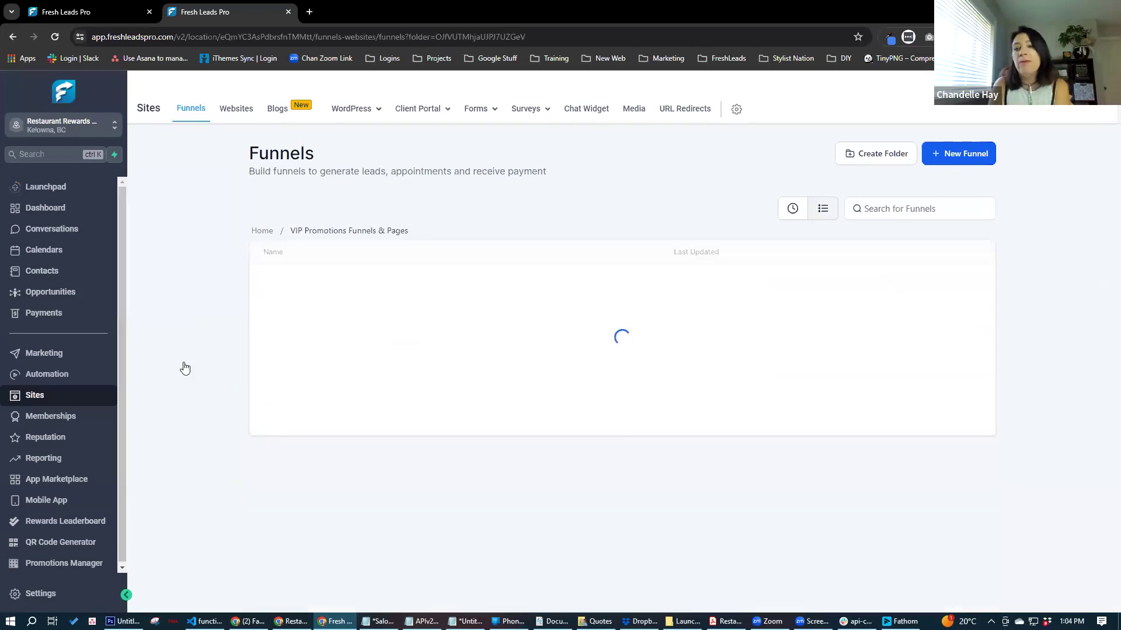
left_click(33, 228)
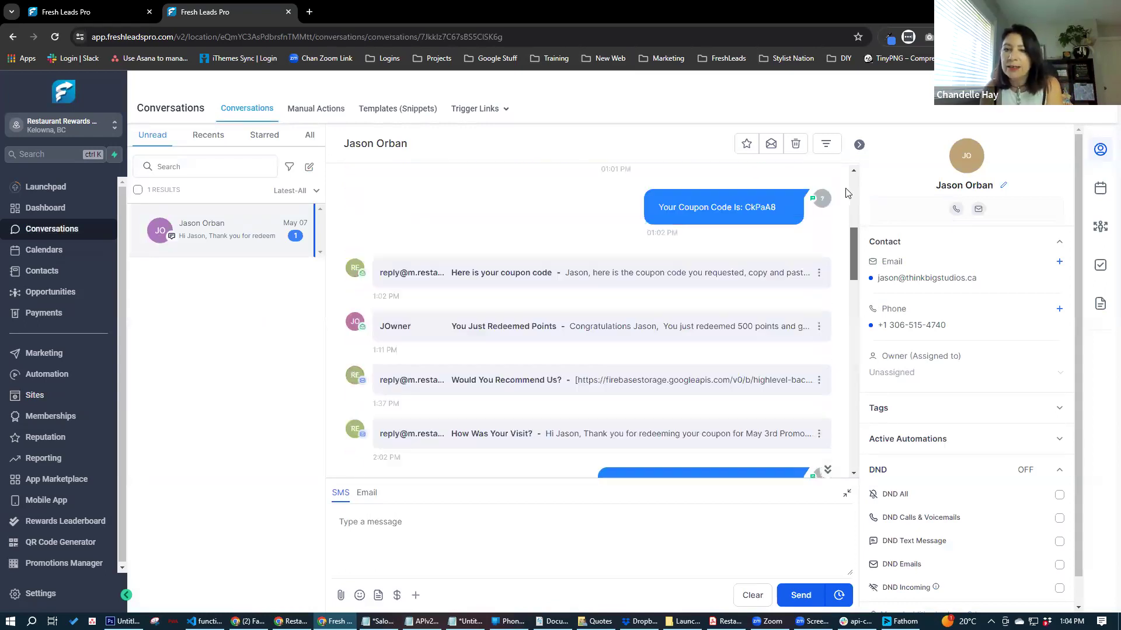
left_click_drag(847, 190, 846, 179)
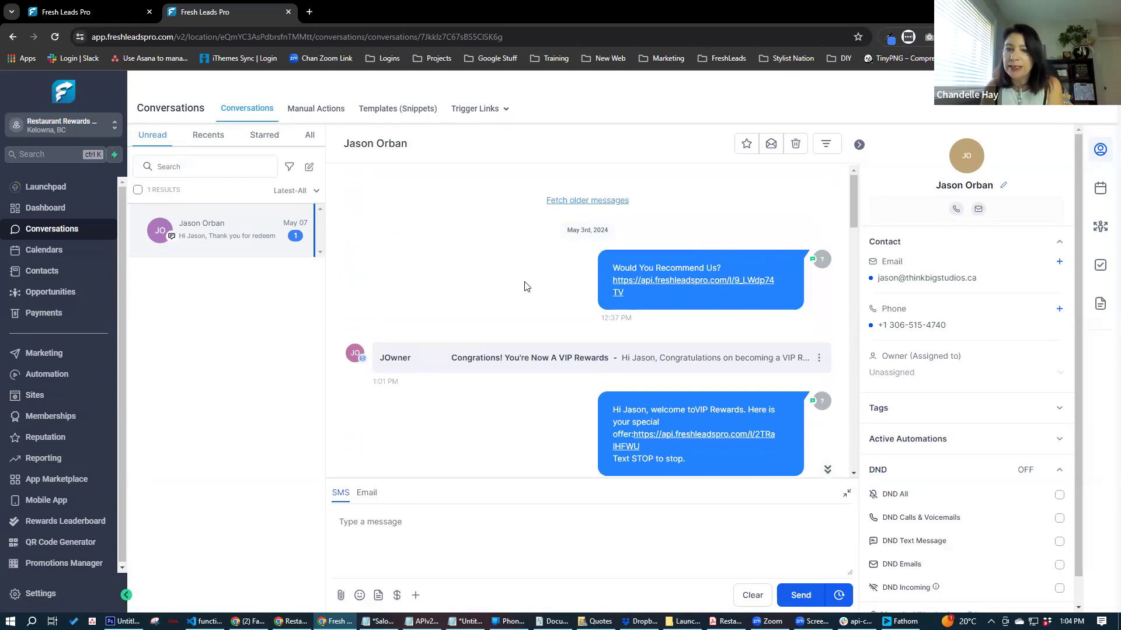
scroll(532, 294, "down", 1)
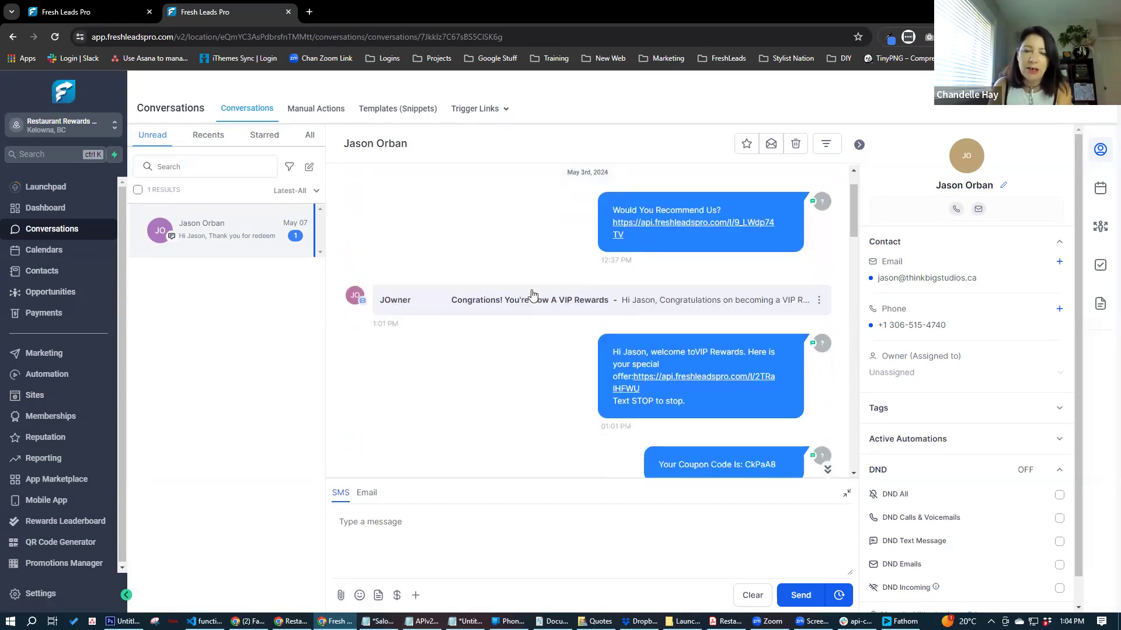
left_click(679, 377)
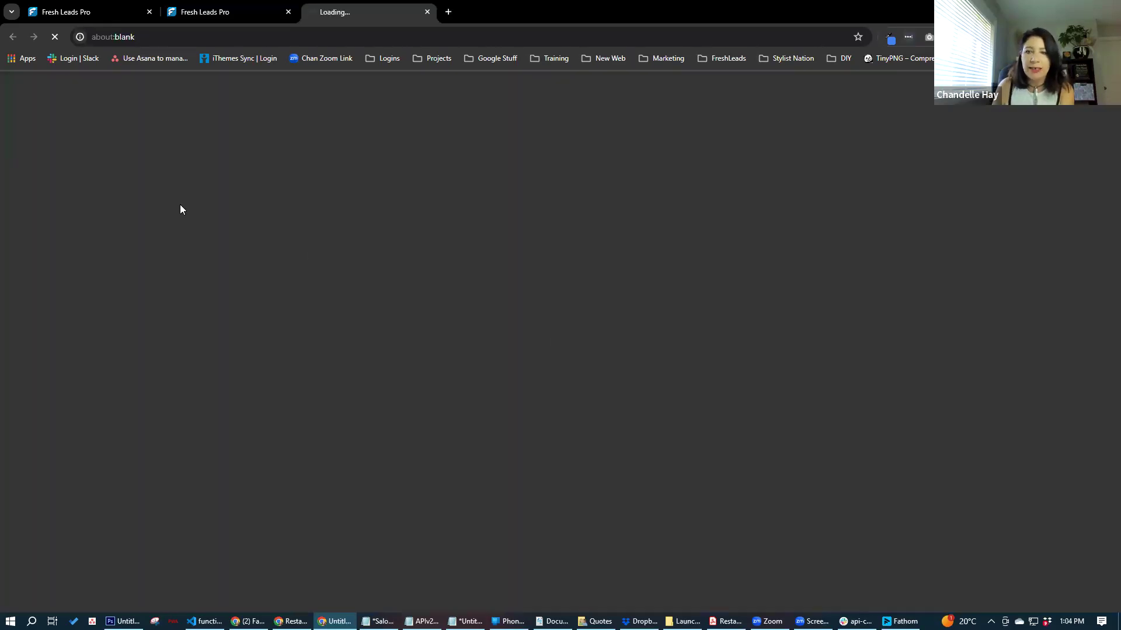
- Return to the first tab and open the Rewards Leaderboard's empty Referrals page
left_click(217, 12)
left_click(84, 13)
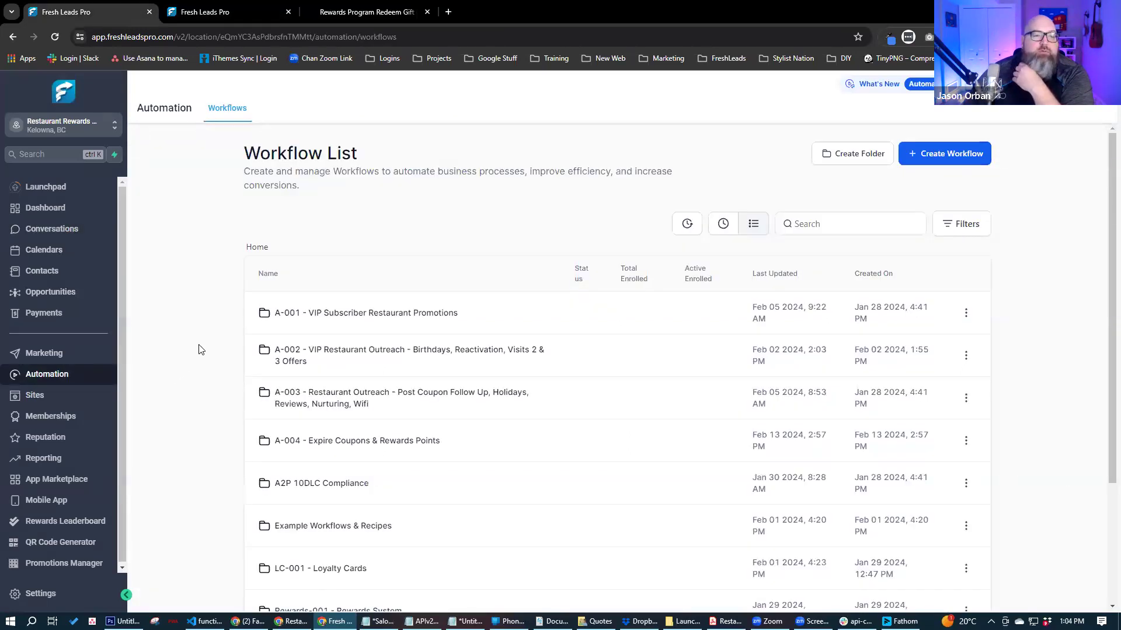
scroll(202, 353, "down", 3)
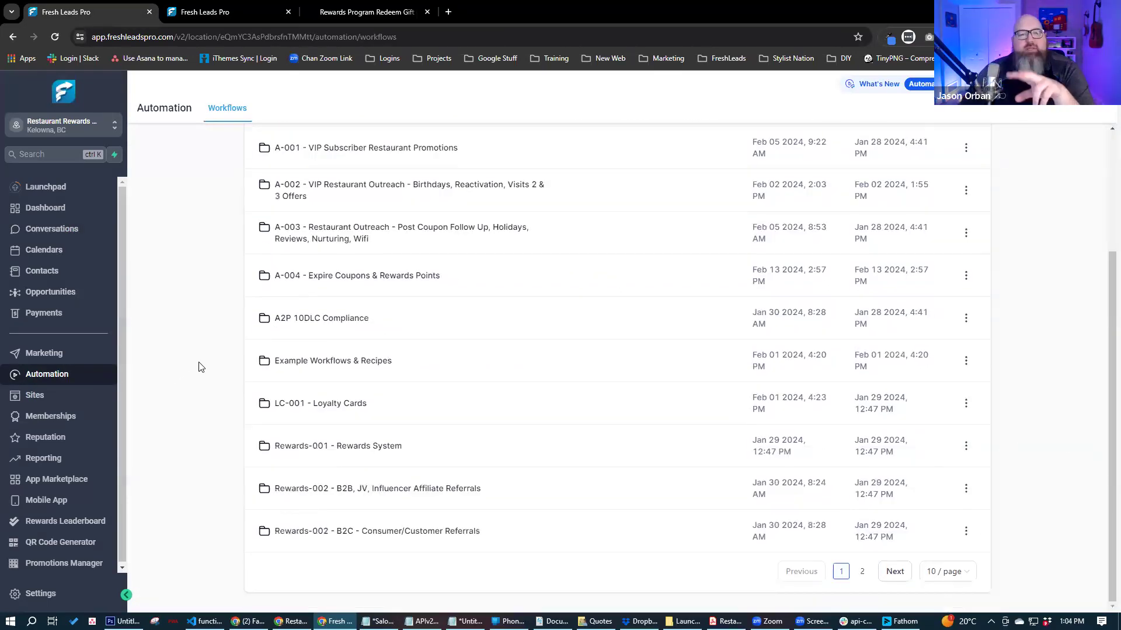
left_click(88, 525)
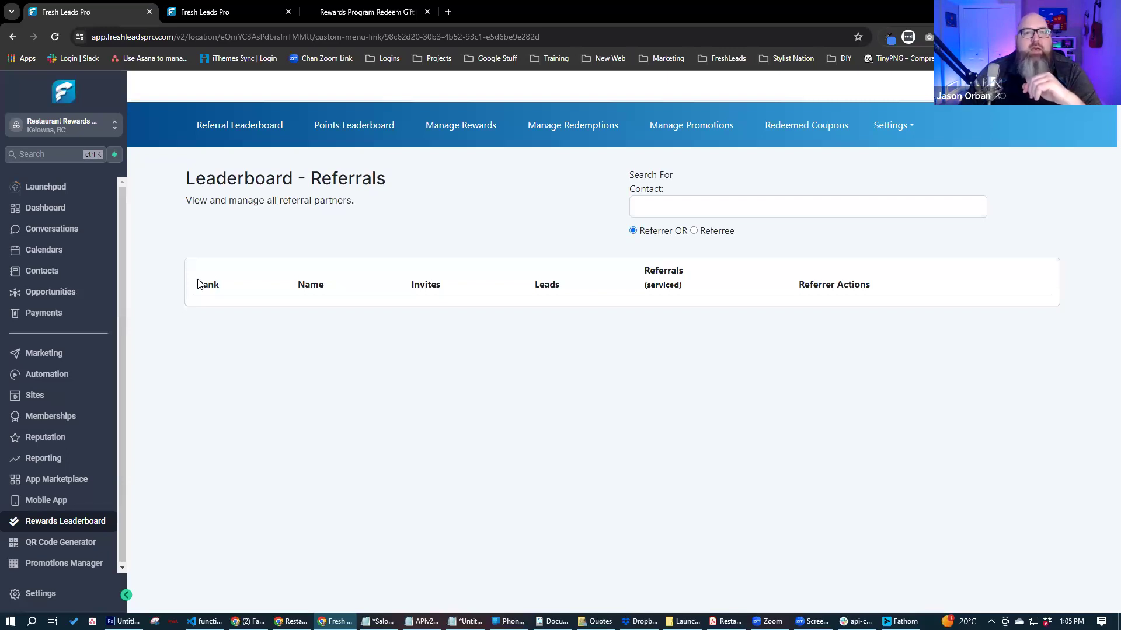
- View the Points Leaderboard and the top points holder's reward details
left_click(362, 128)
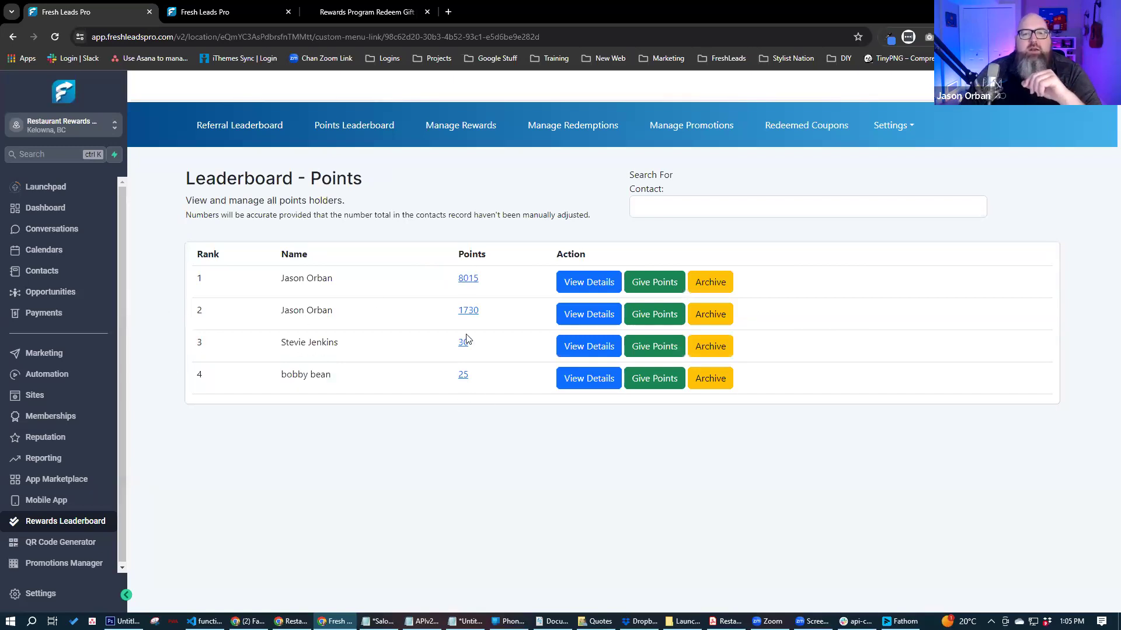
left_click(610, 285)
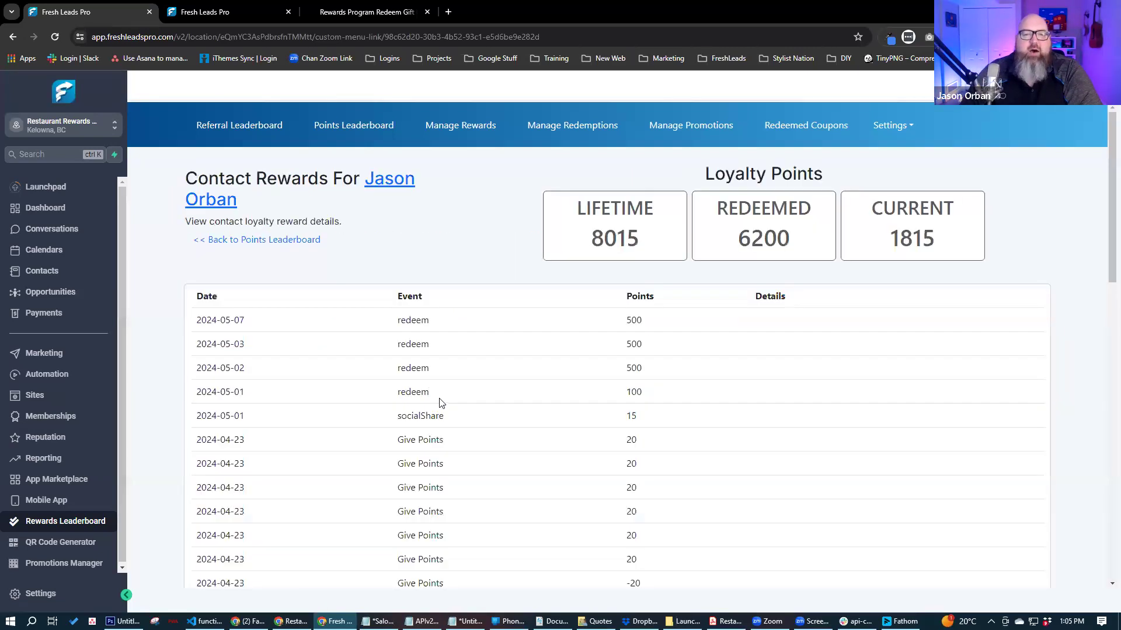
scroll(443, 401, "down", 10)
scroll(443, 402, "up", 10)
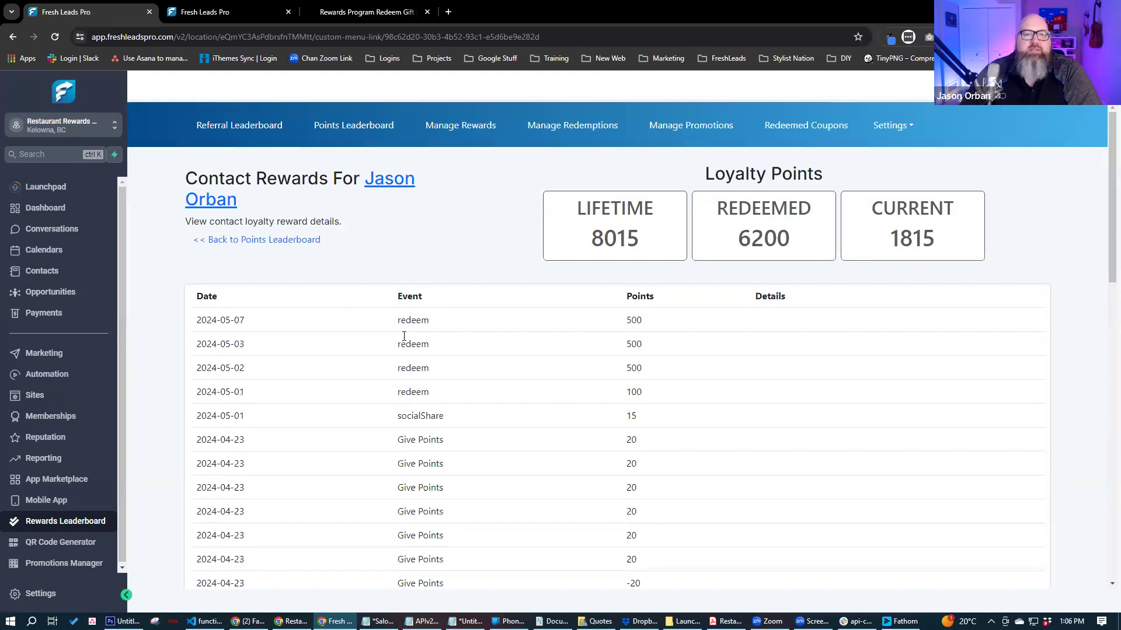
left_click(267, 244)
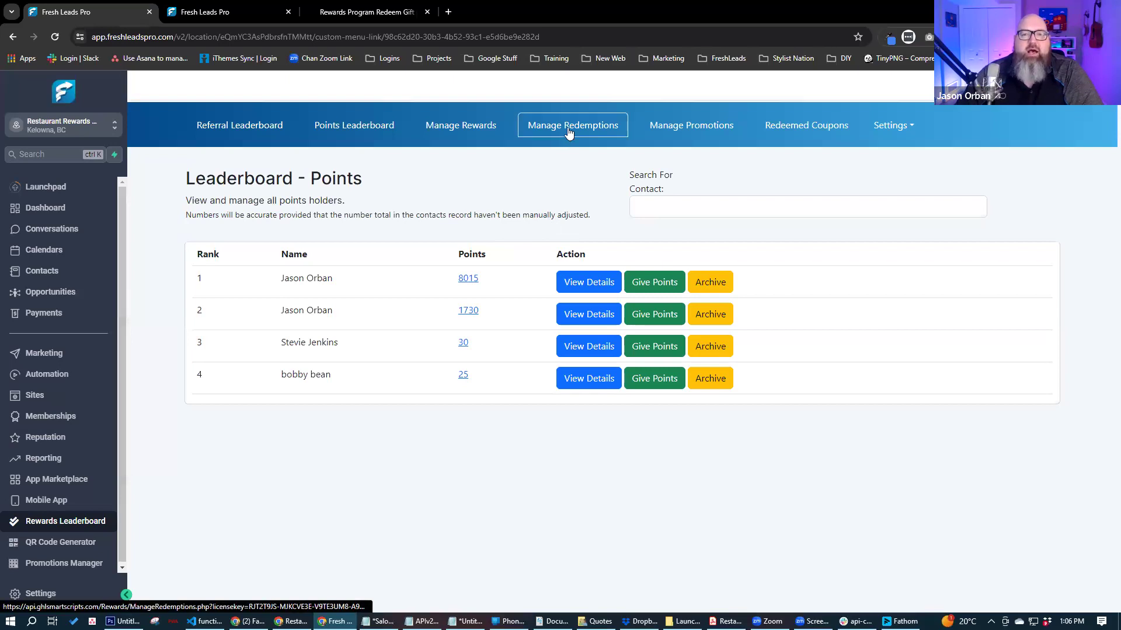
- Show the Manage Rewards list with the 500-point Quesadilla and 50000-point gift card
left_click(462, 131)
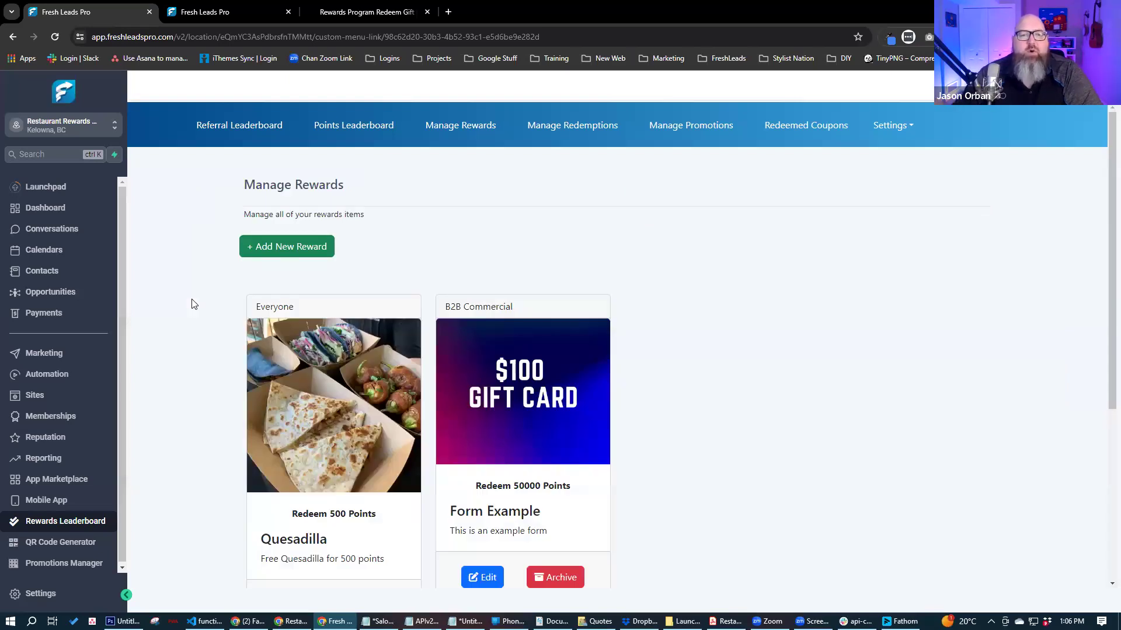
scroll(210, 335, "down", 5)
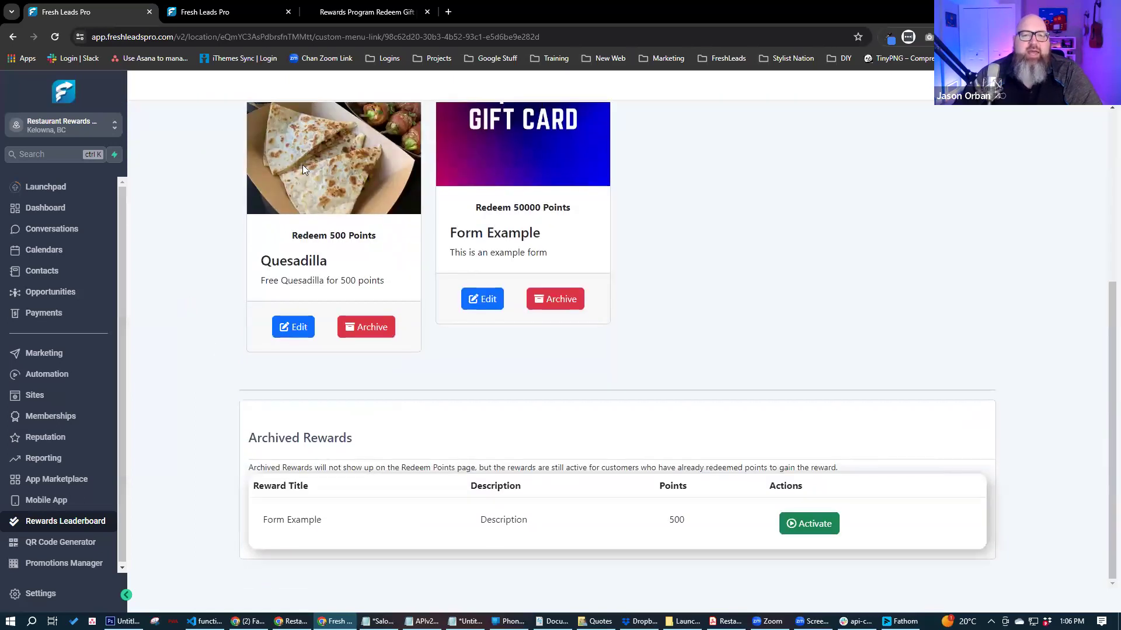
scroll(211, 306, "up", 3)
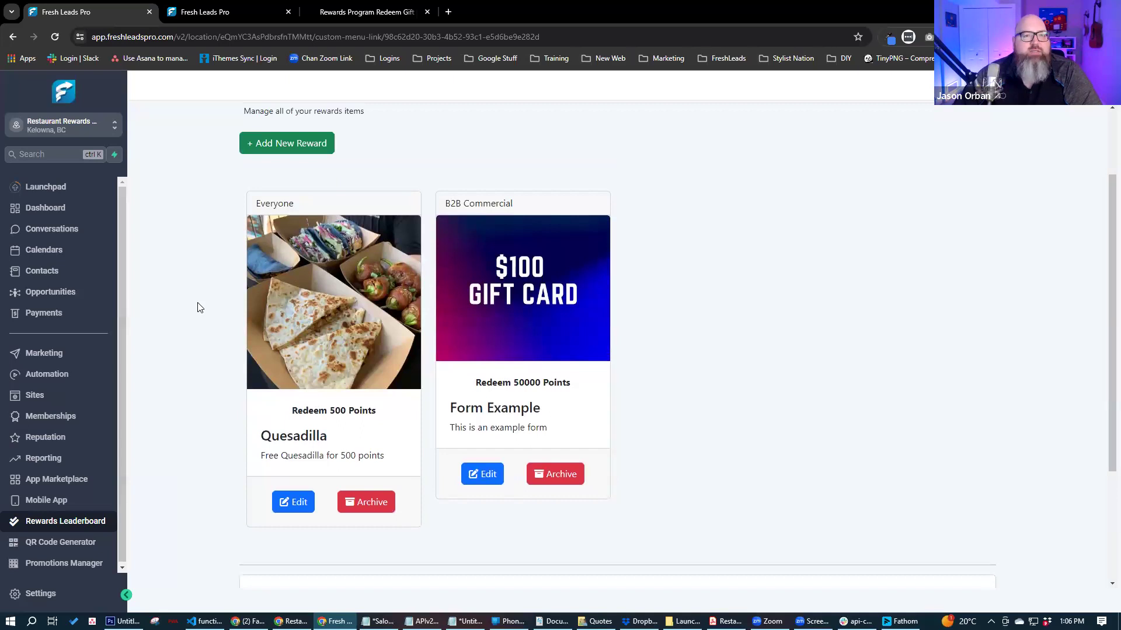
- Start a new reward item using Free Appetizer.png from the Demo folder as its image
left_click(289, 146)
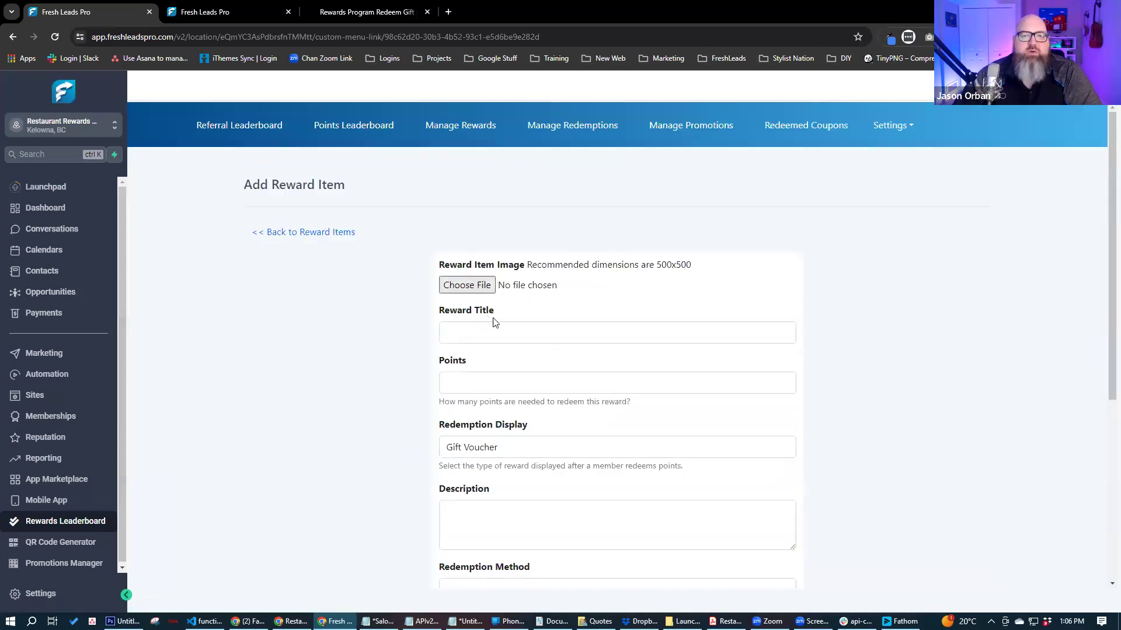
left_click(466, 285)
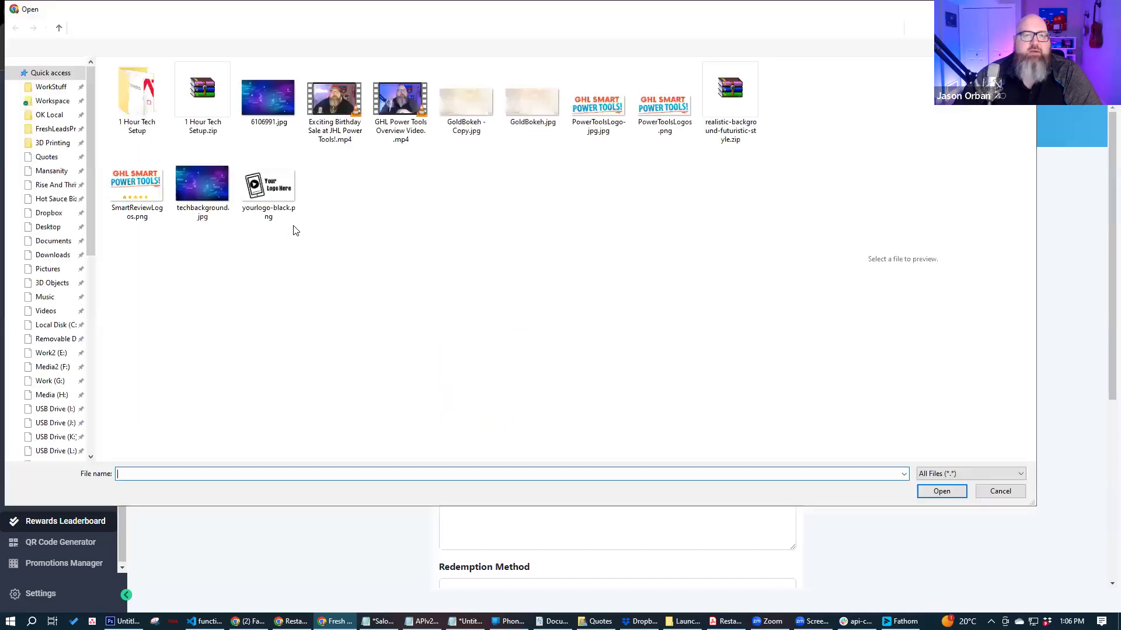
left_click(265, 105)
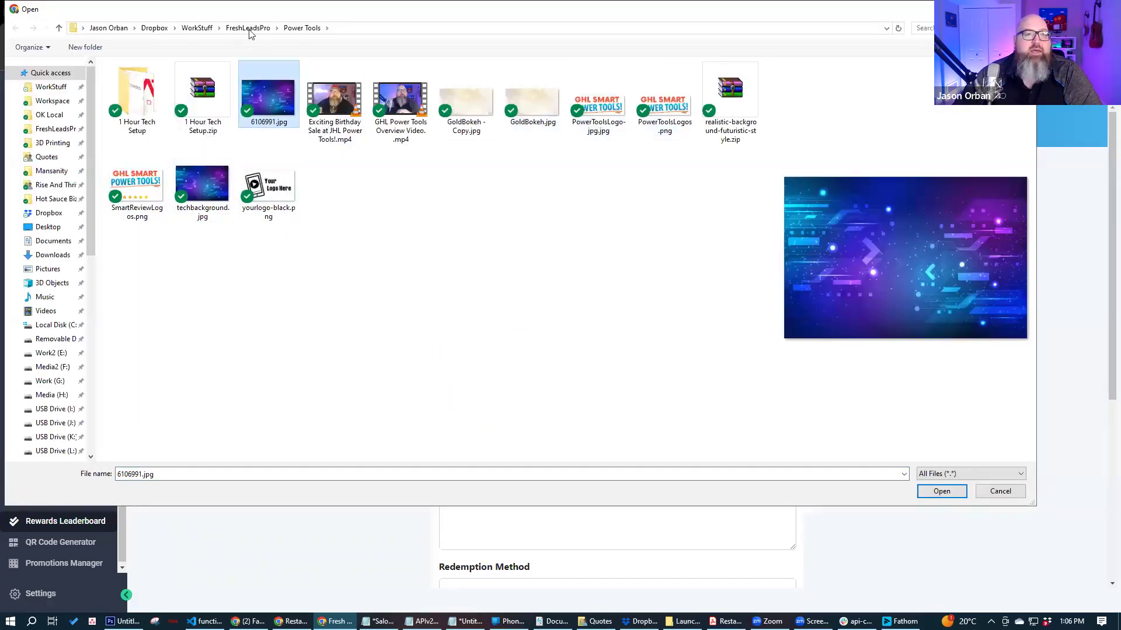
key("alt+Up")
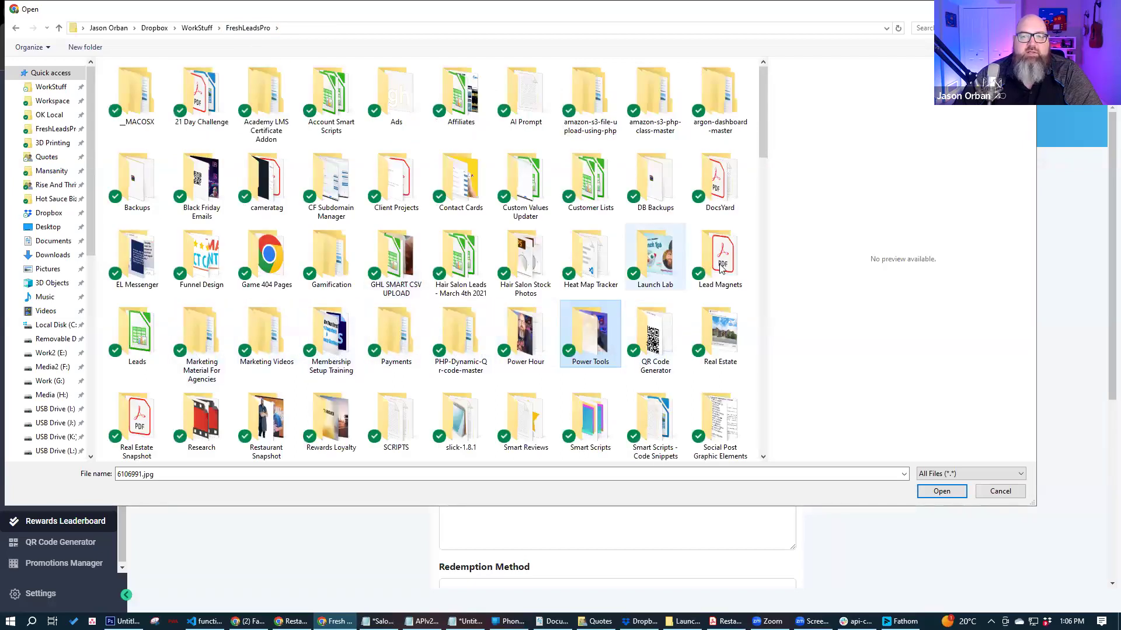
double_click(320, 426)
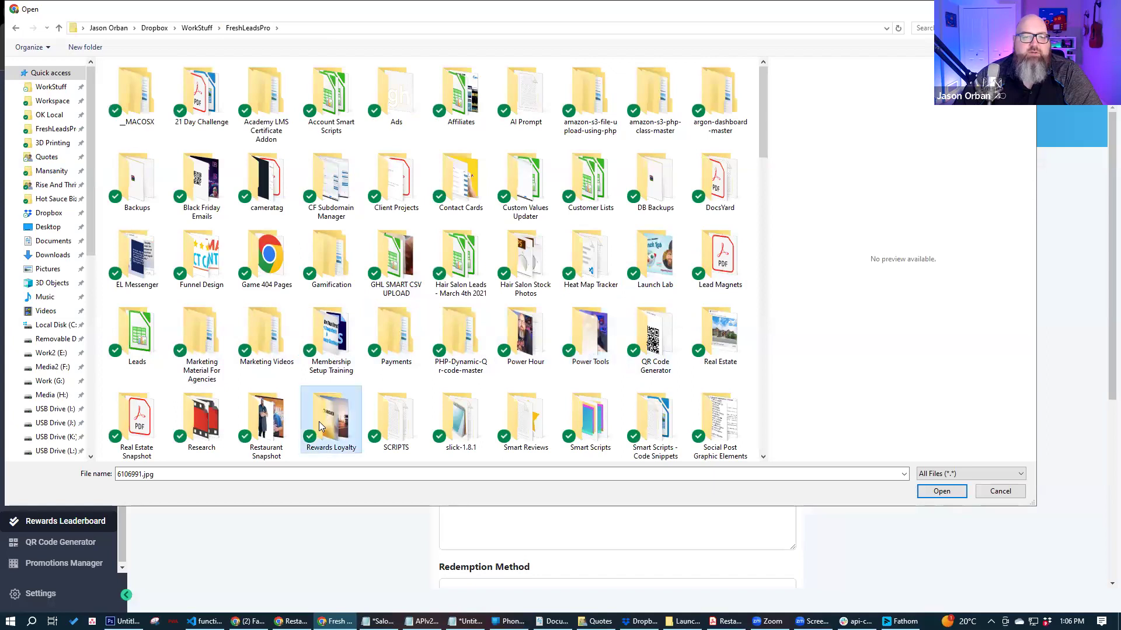
key("alt+Up")
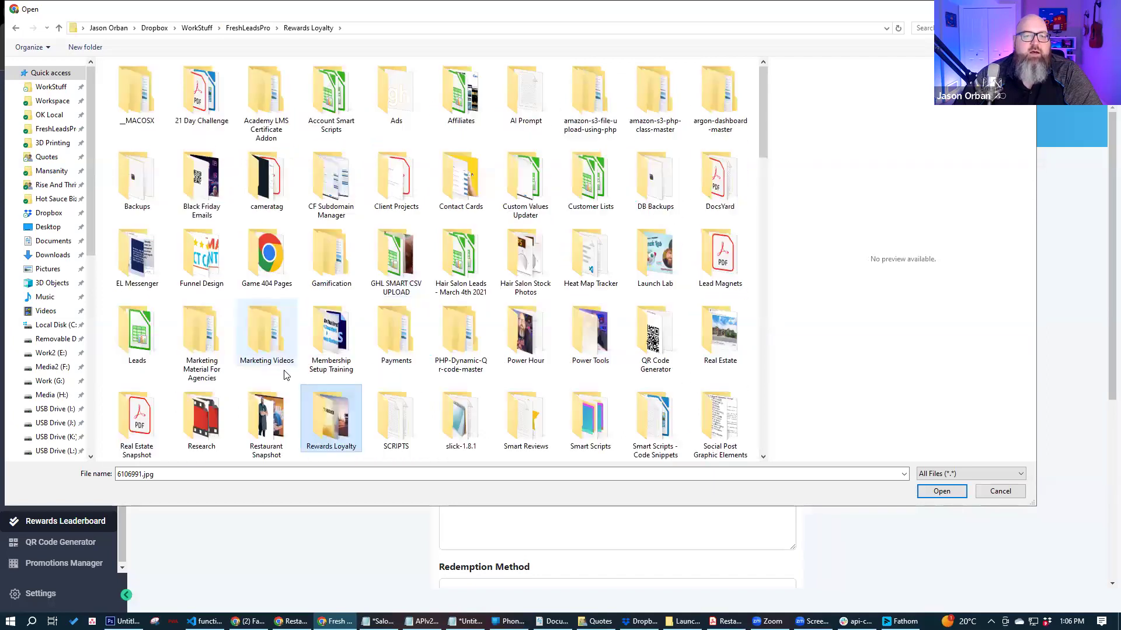
key("Left")
key("Return")
key("Right")
key("Left")
key("Return")
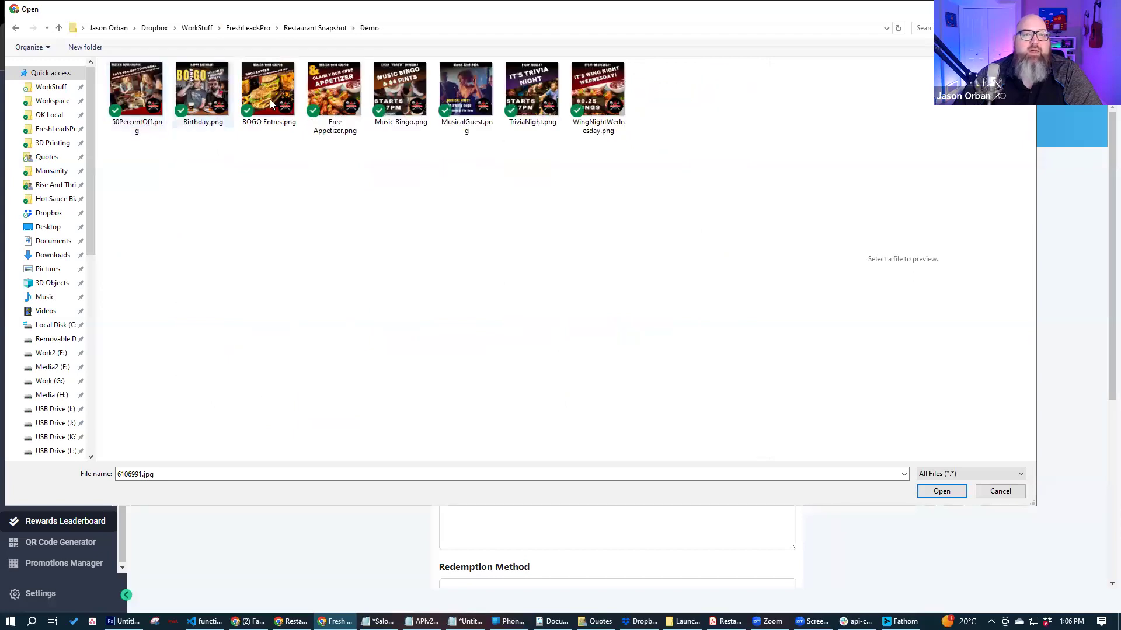
left_click(351, 93)
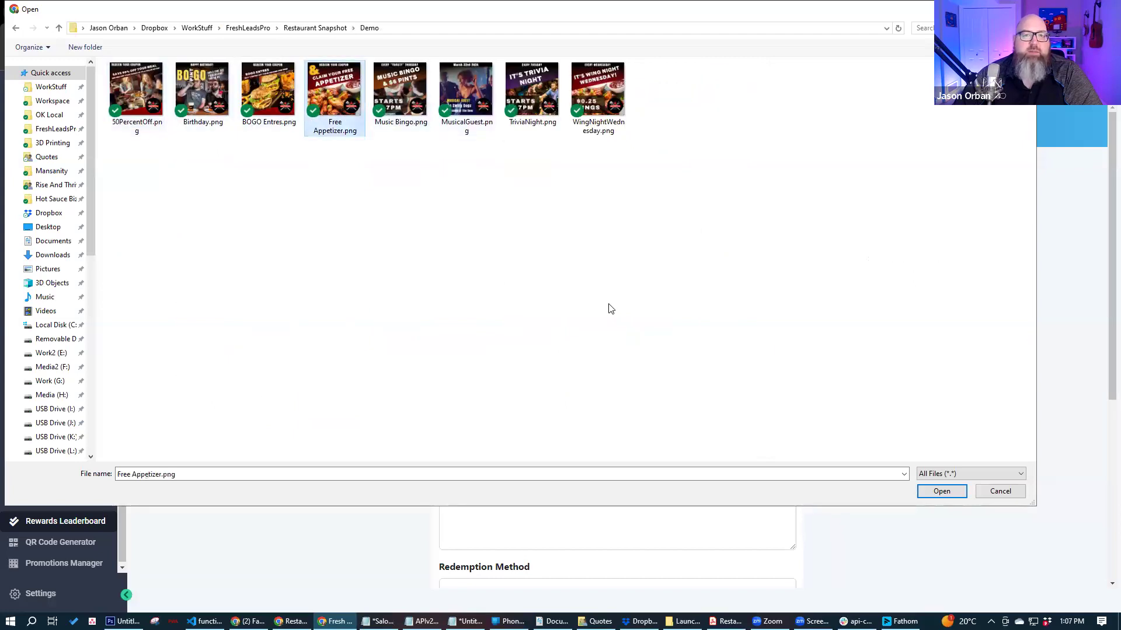
left_click(941, 491)
- Enter the title 'Free Wing When you redeem 500 points' and a value of 500 points
scroll(482, 295, "down", 1)
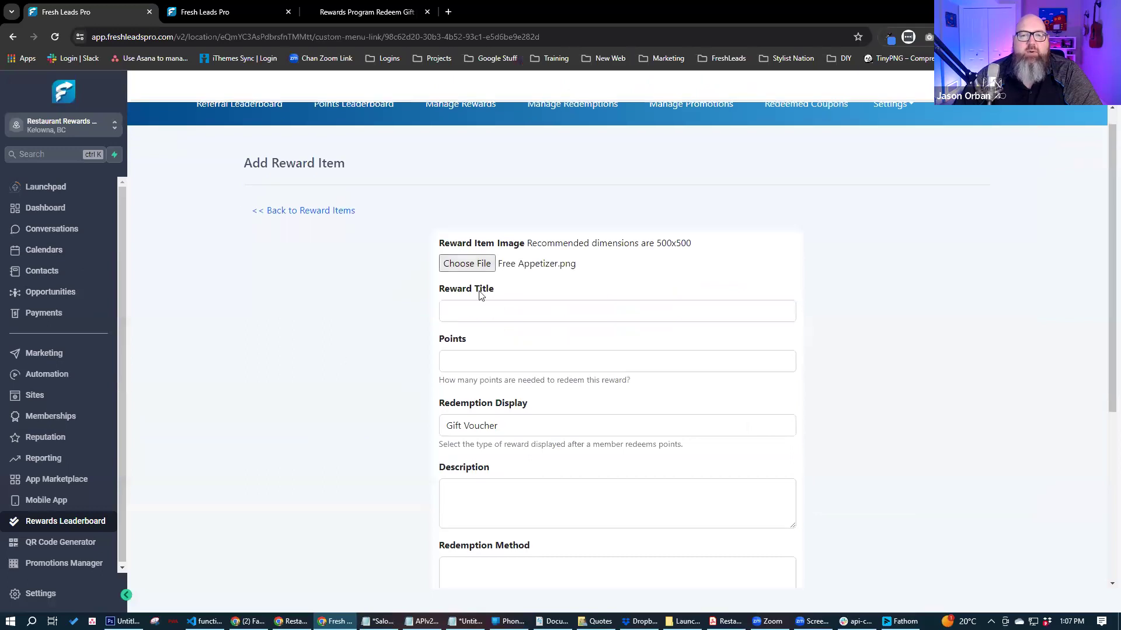
left_click(503, 275)
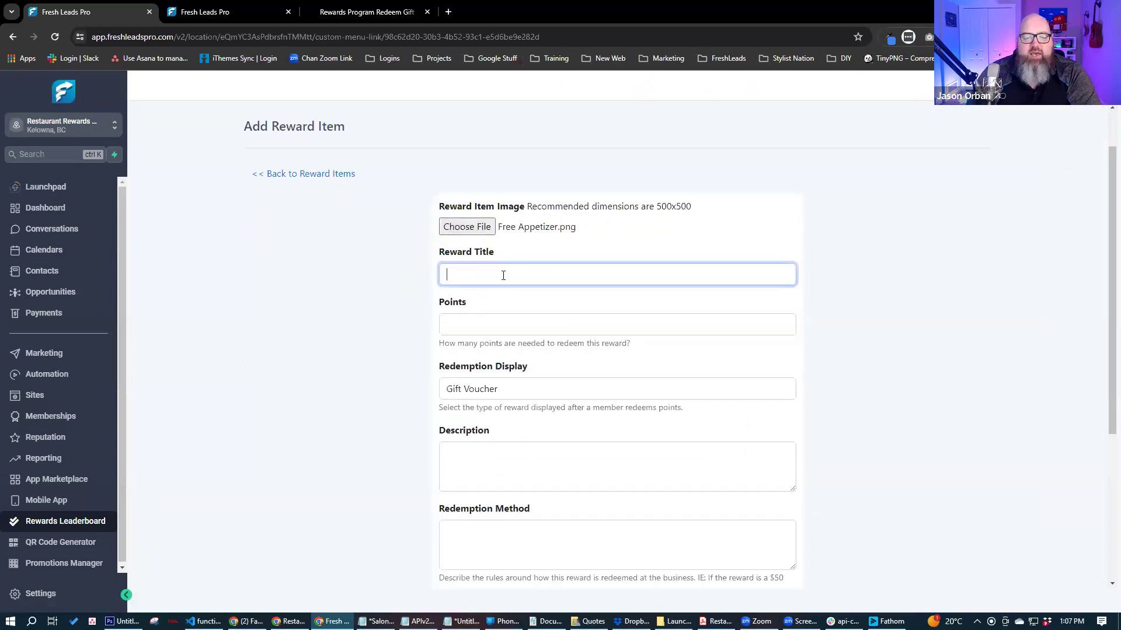
type("GEt")
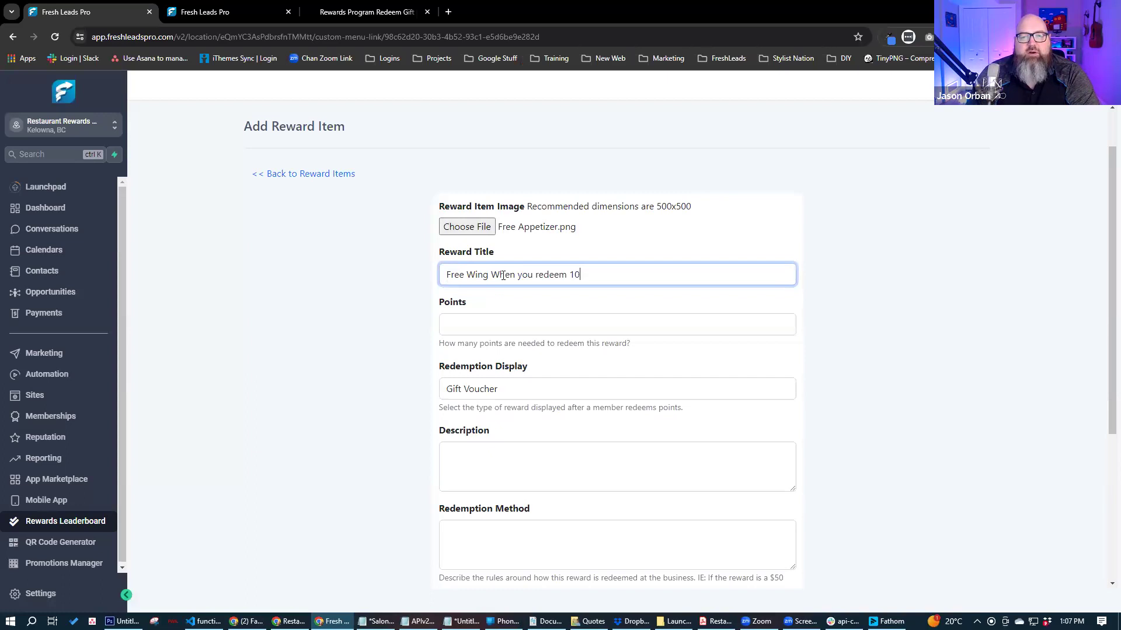
type("poin")
key("Tab")
type("50")
key("Tab")
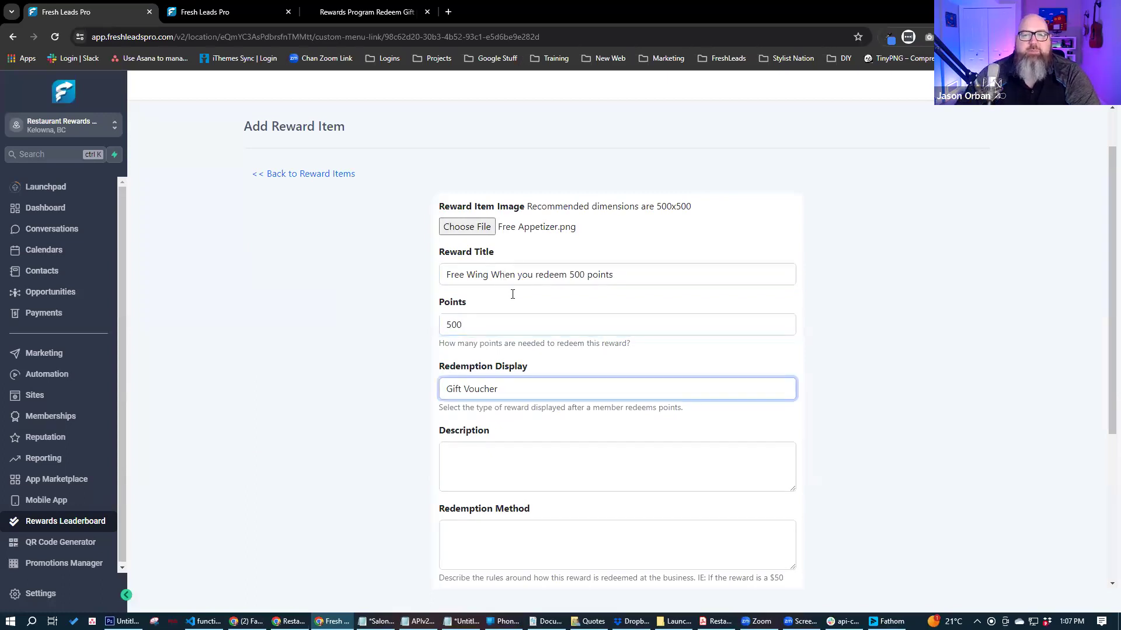
- Add the description 'Redeem for wings because they're wings.', correcting the typo
scroll(501, 298, "down", 3)
left_click(501, 299)
type("Red")
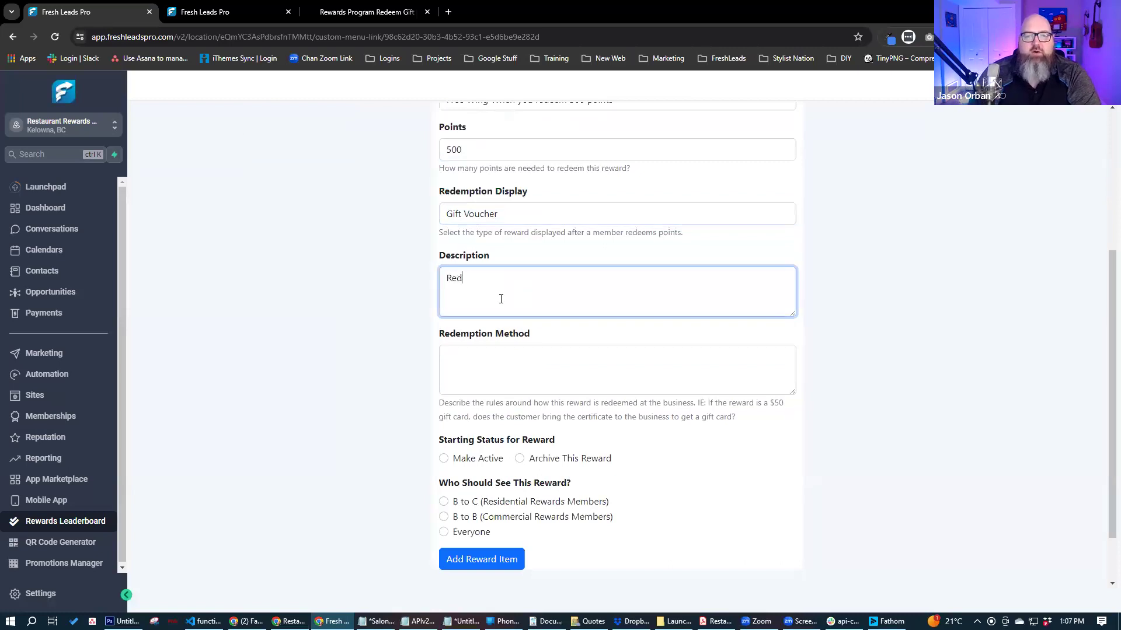
type("eem for wings tecuase they're wings.")
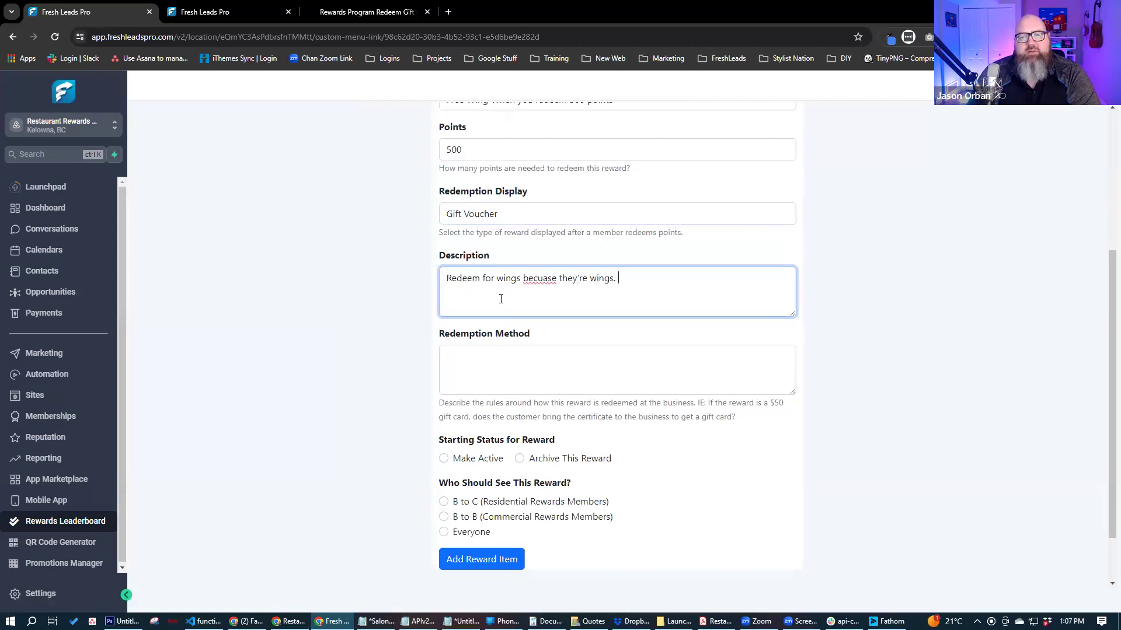
left_click_drag(538, 279, 547, 280)
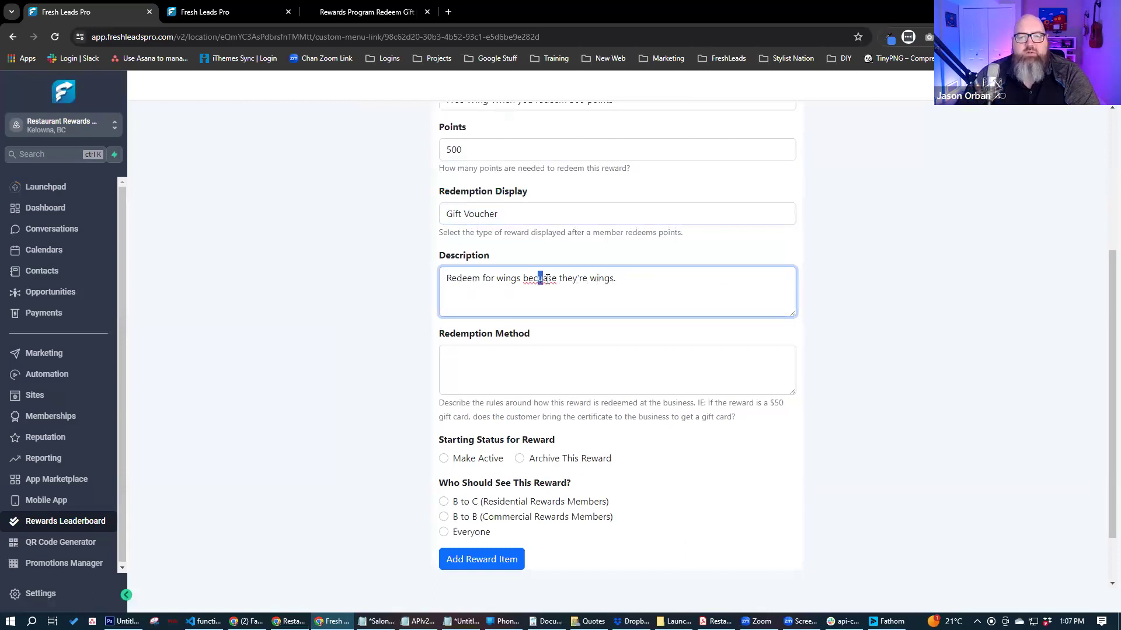
type("au")
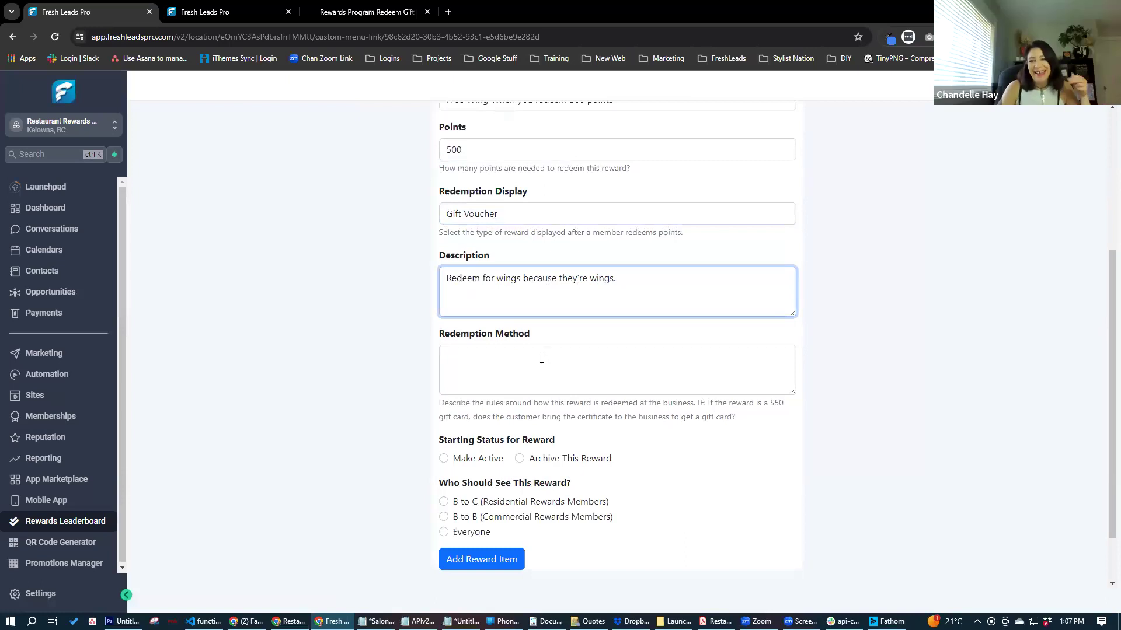
- Make the reward active, visible to Everyone, and save it
scroll(359, 379, "down", 2)
left_click(444, 390)
left_click(444, 463)
left_click(476, 497)
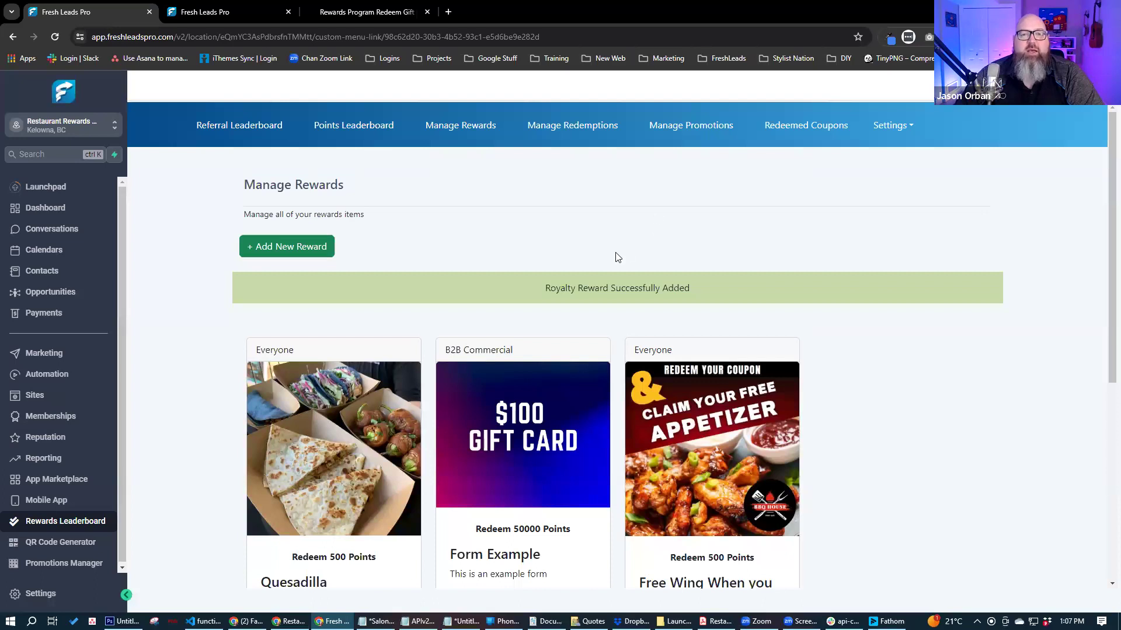
- Open Manage Redemptions and review the rows, starting with the first redemption's code and date
left_click(578, 136)
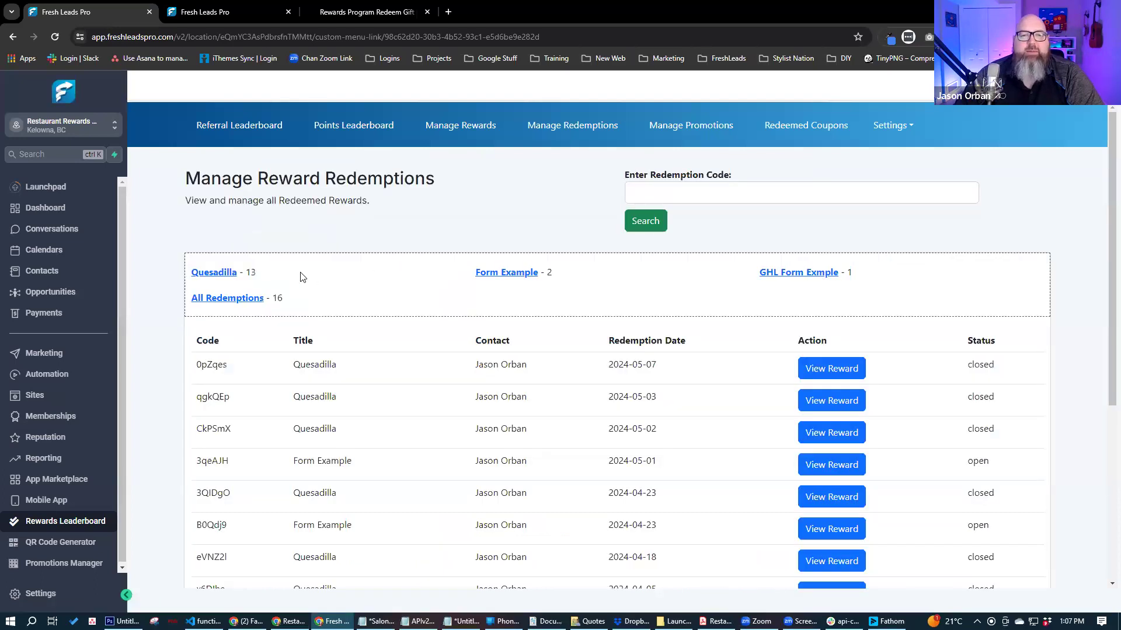
left_click(475, 129)
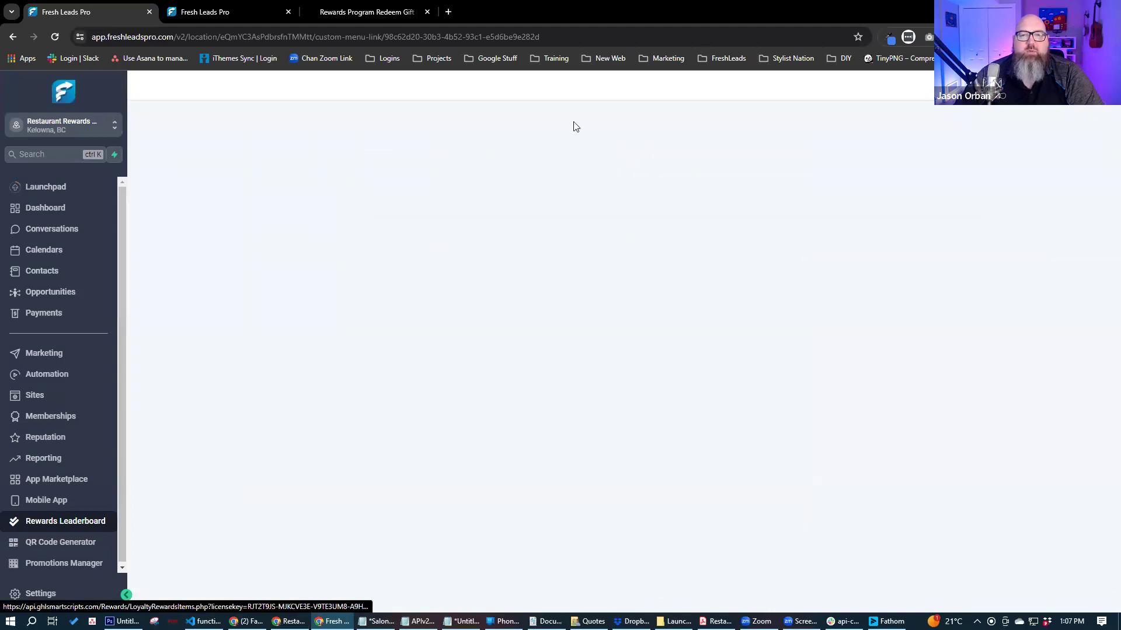
left_click(574, 129)
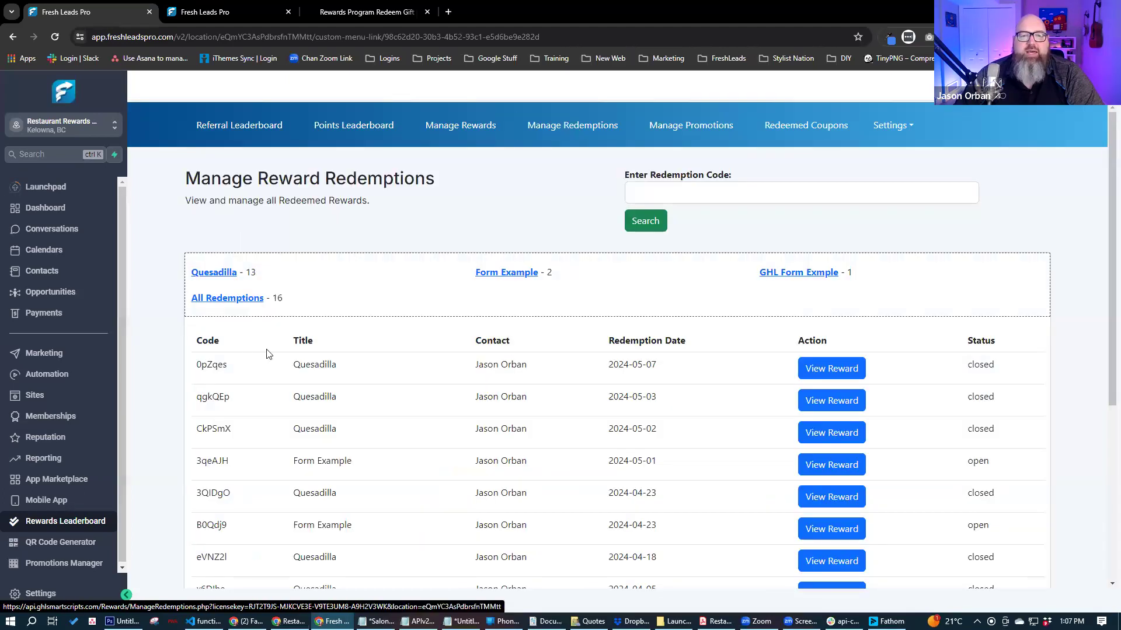
left_click_drag(193, 366, 240, 368)
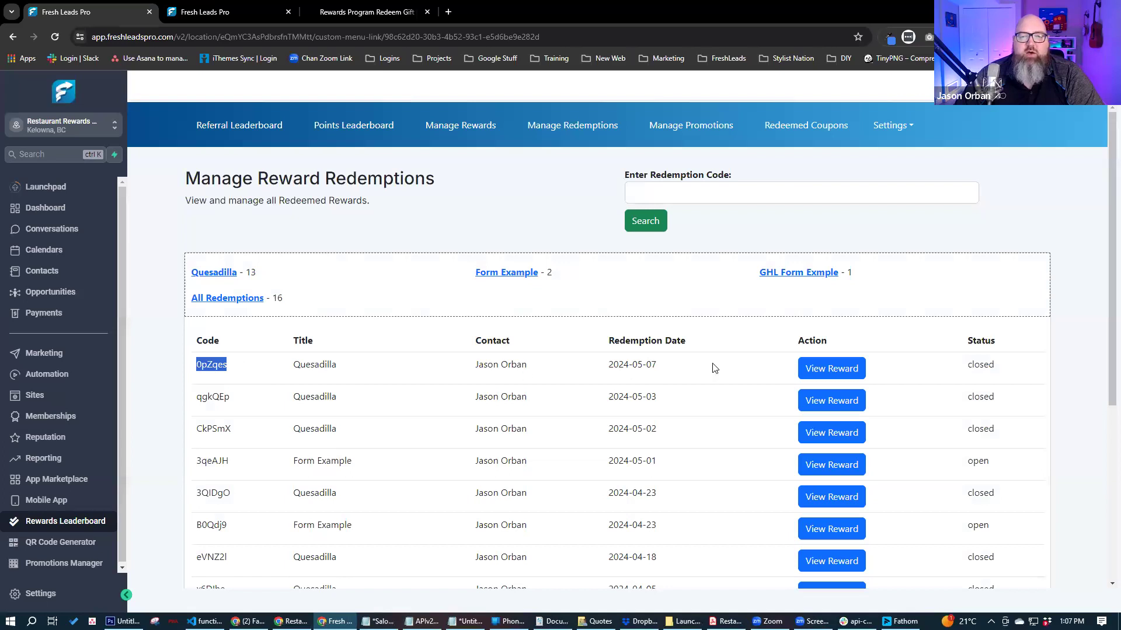
left_click_drag(611, 364, 672, 367)
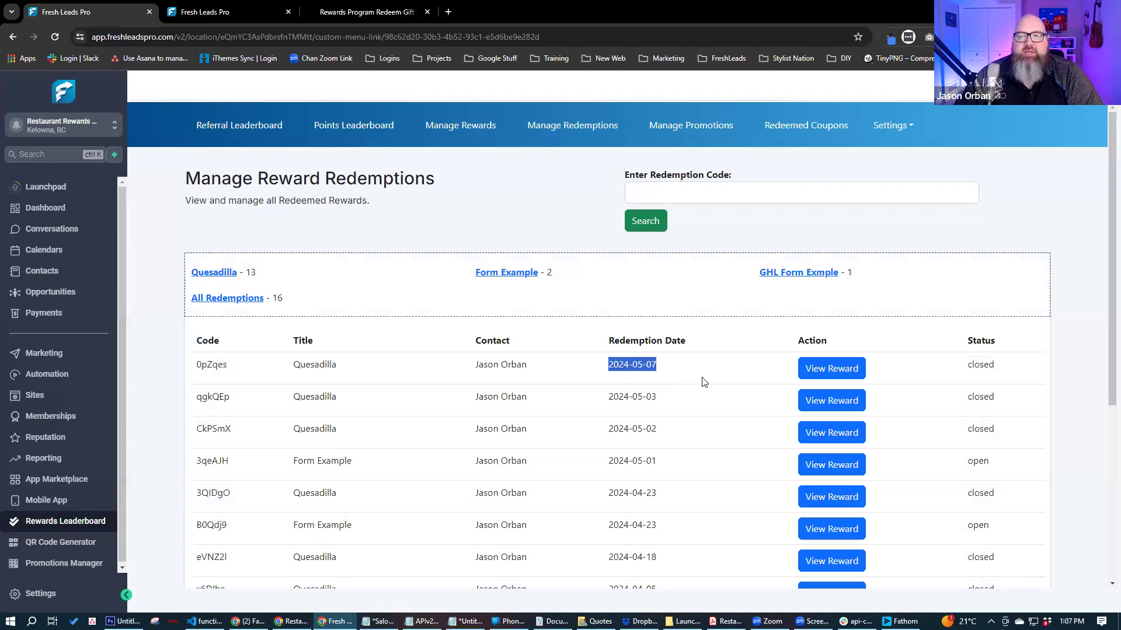
scroll(971, 302, "down", 1)
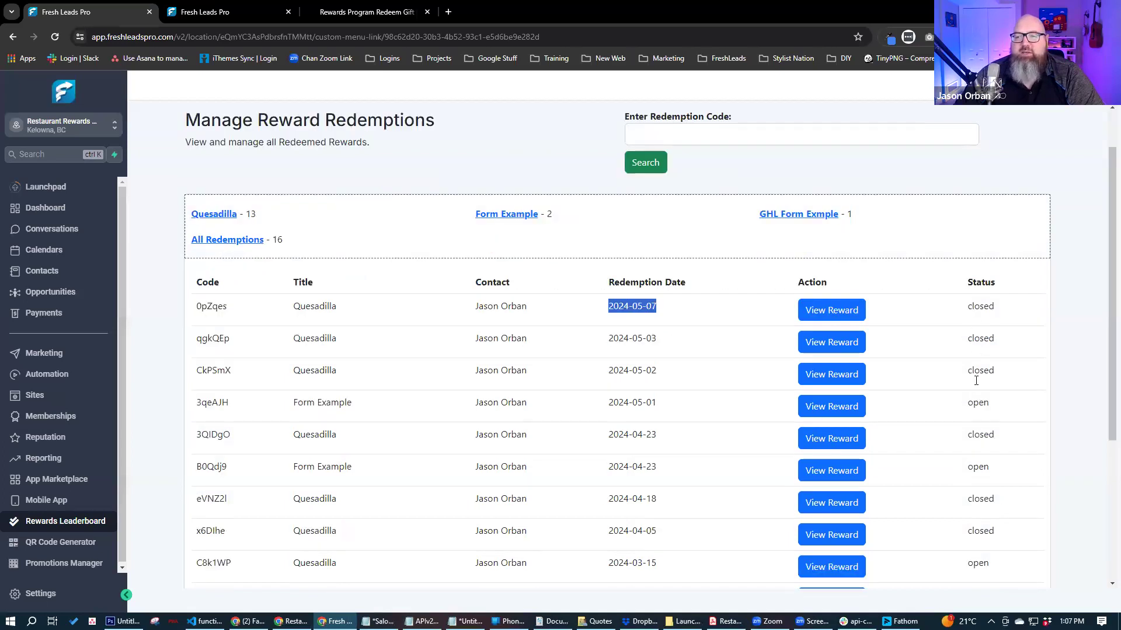
- Process the open 2024-05-01 Form Example gift-card certificate and confirm it
left_click(849, 406)
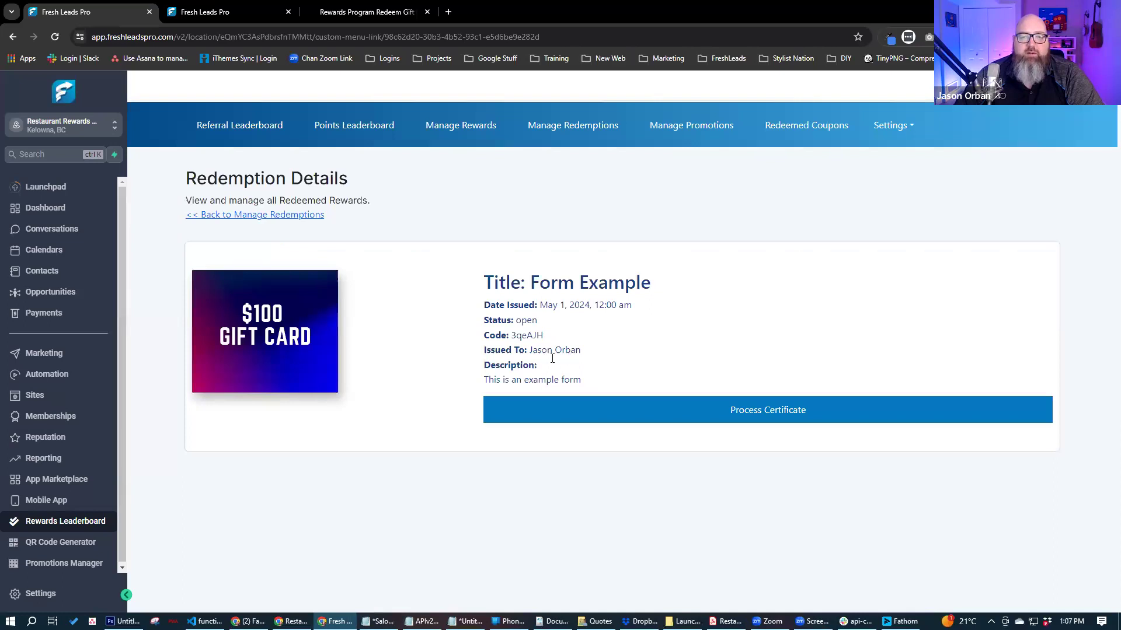
left_click(769, 417)
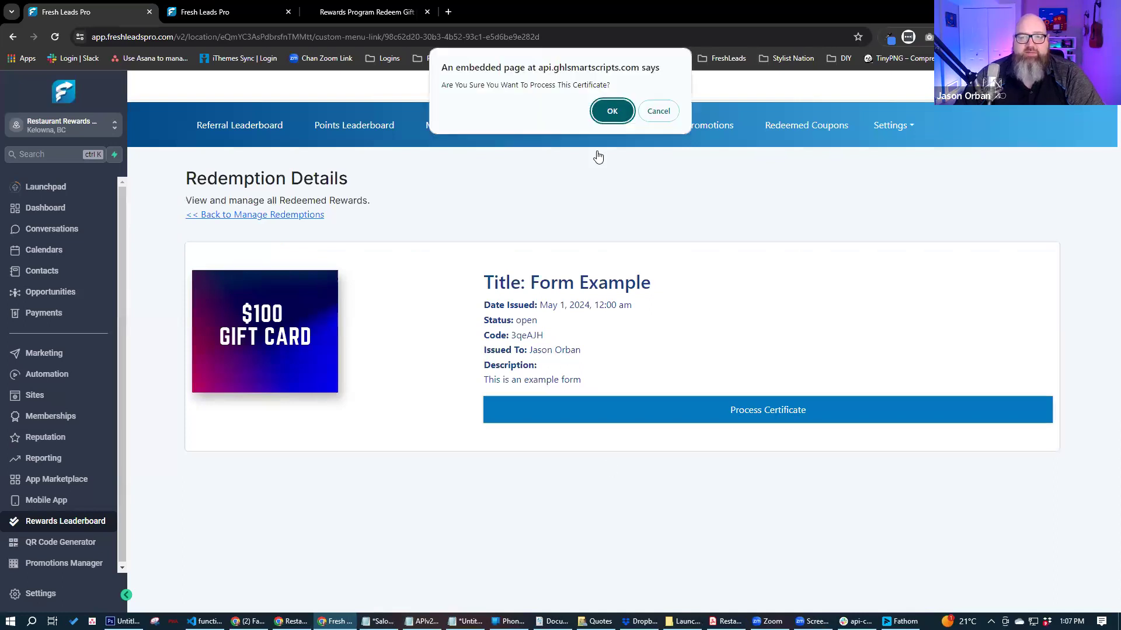
left_click(611, 112)
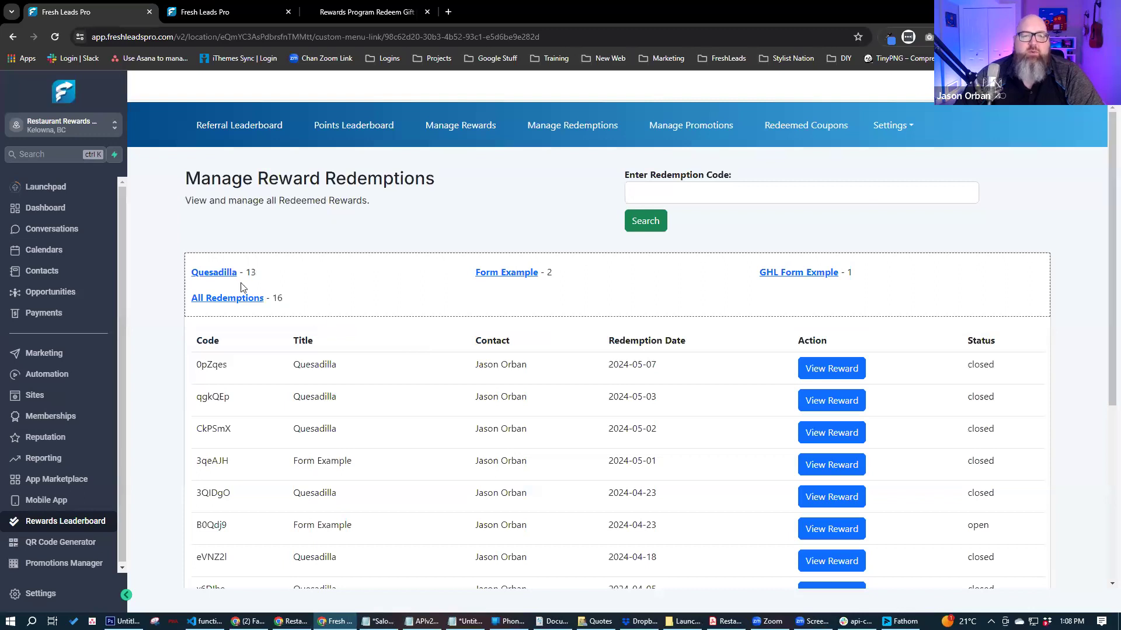
- Open Manage Promotions and scroll through the 11 promotions, led by On Call Test Coupon
left_click(665, 129)
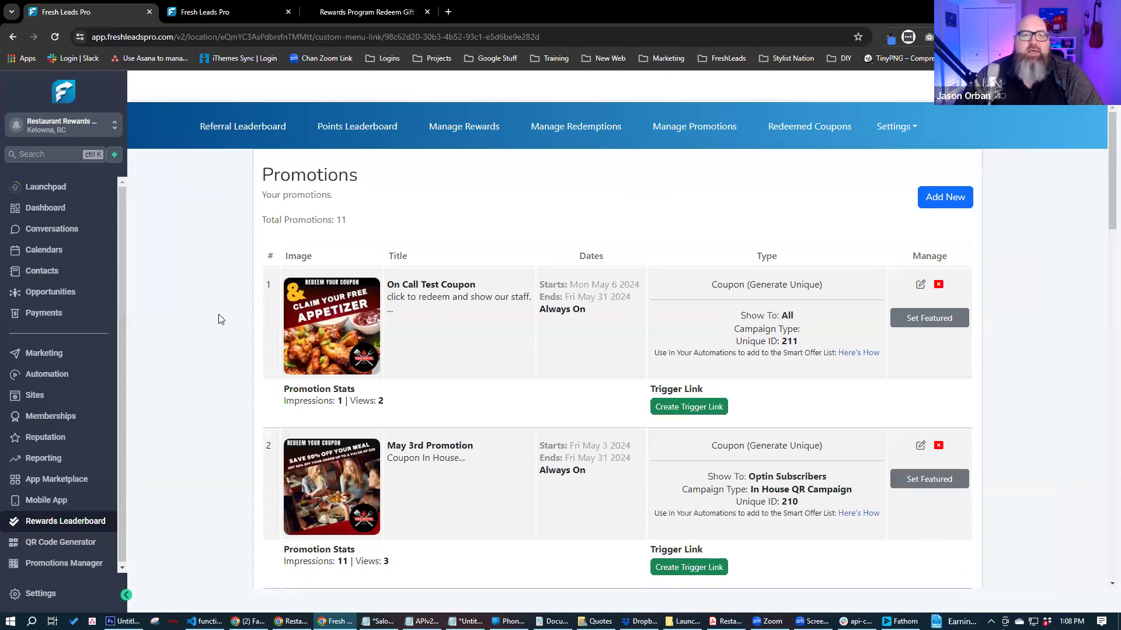
scroll(219, 320, "down", 20)
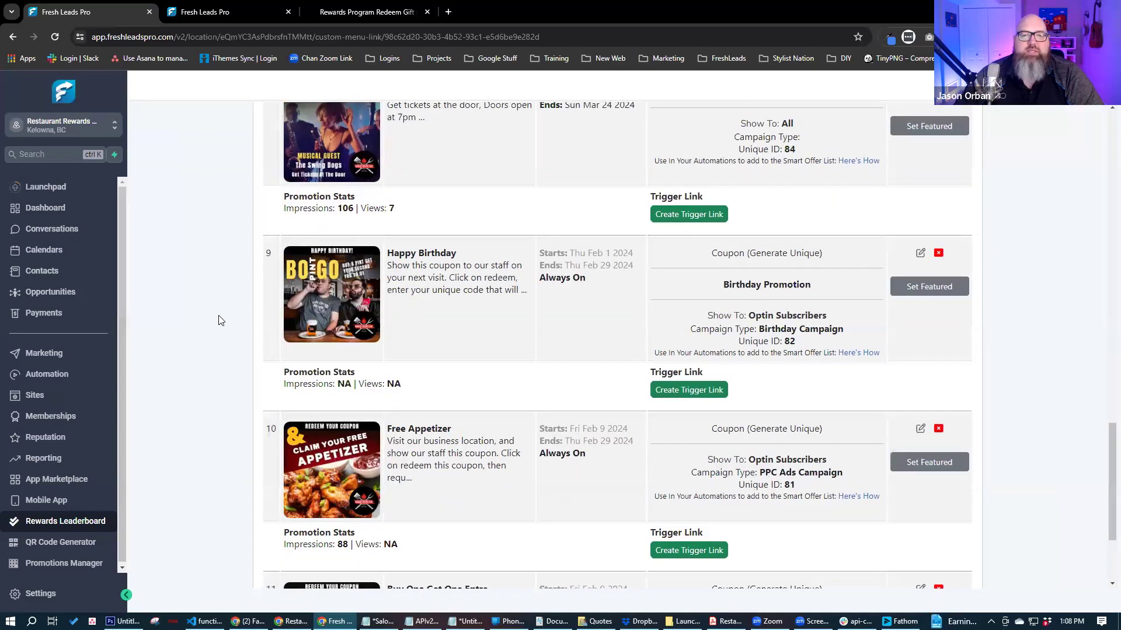
scroll(219, 319, "up", 20)
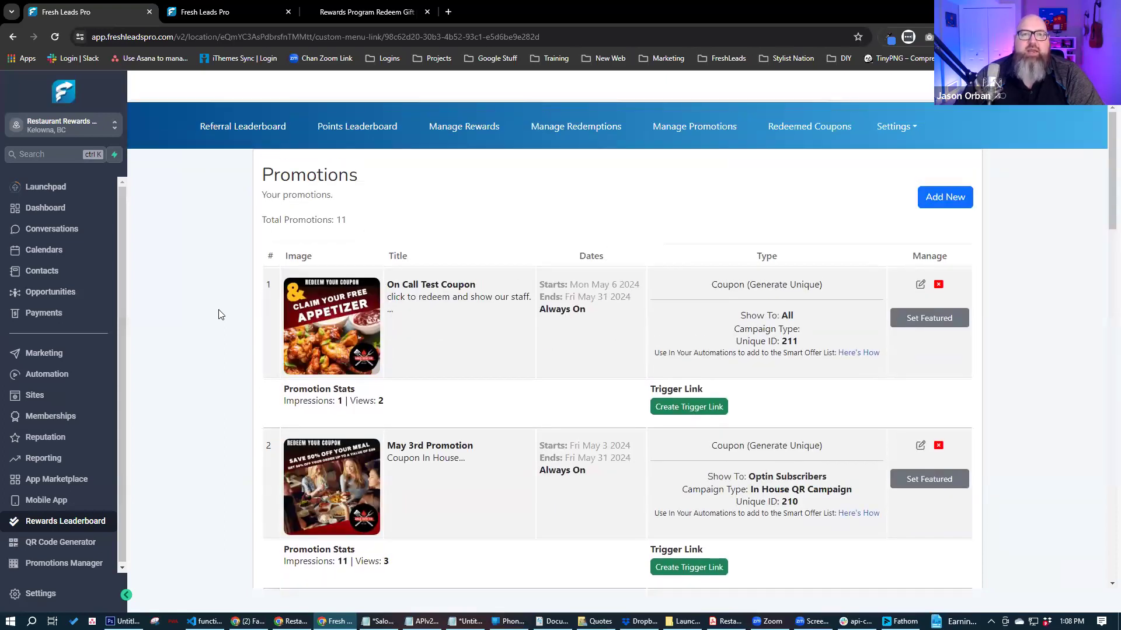
left_click(349, 14)
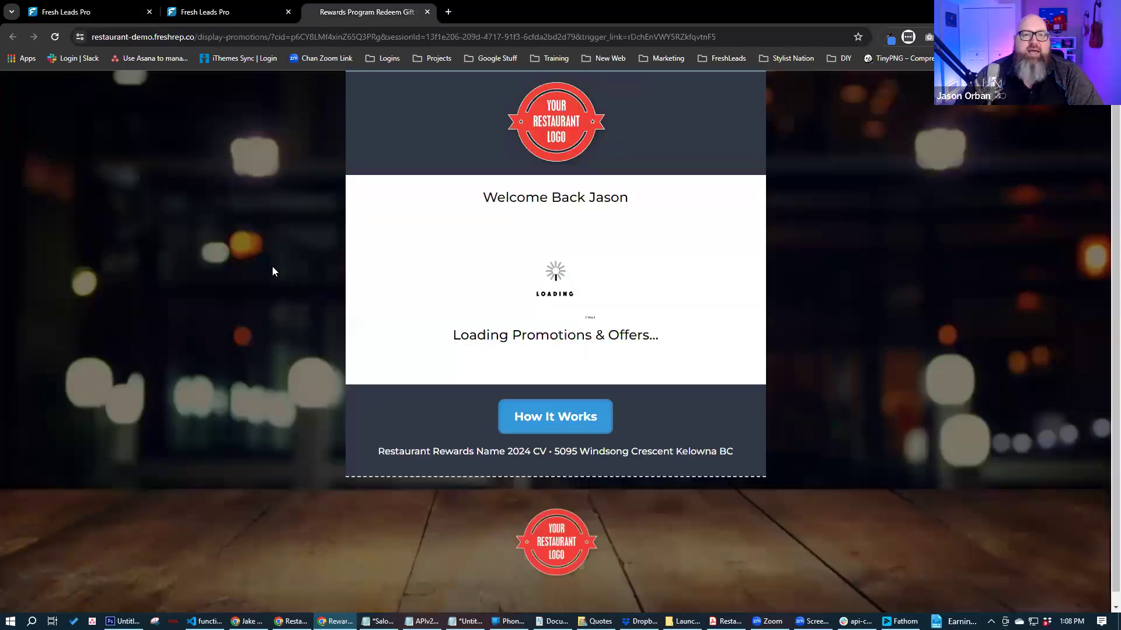
scroll(275, 256, "down", 1)
scroll(275, 255, "down", 15)
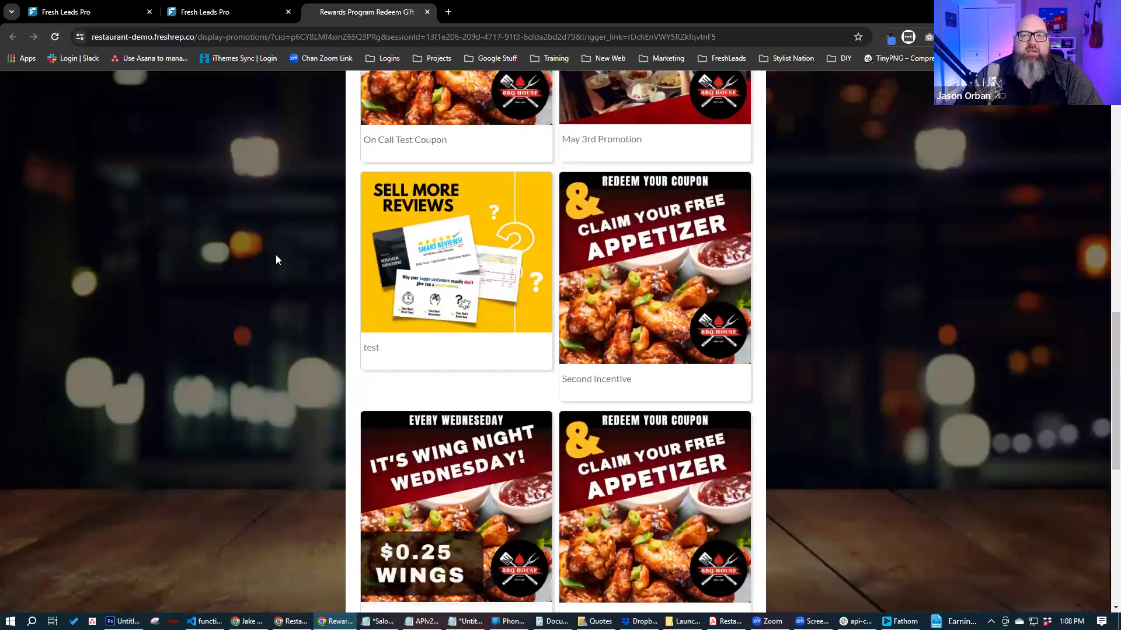
scroll(275, 255, "down", 4)
scroll(276, 255, "up", 20)
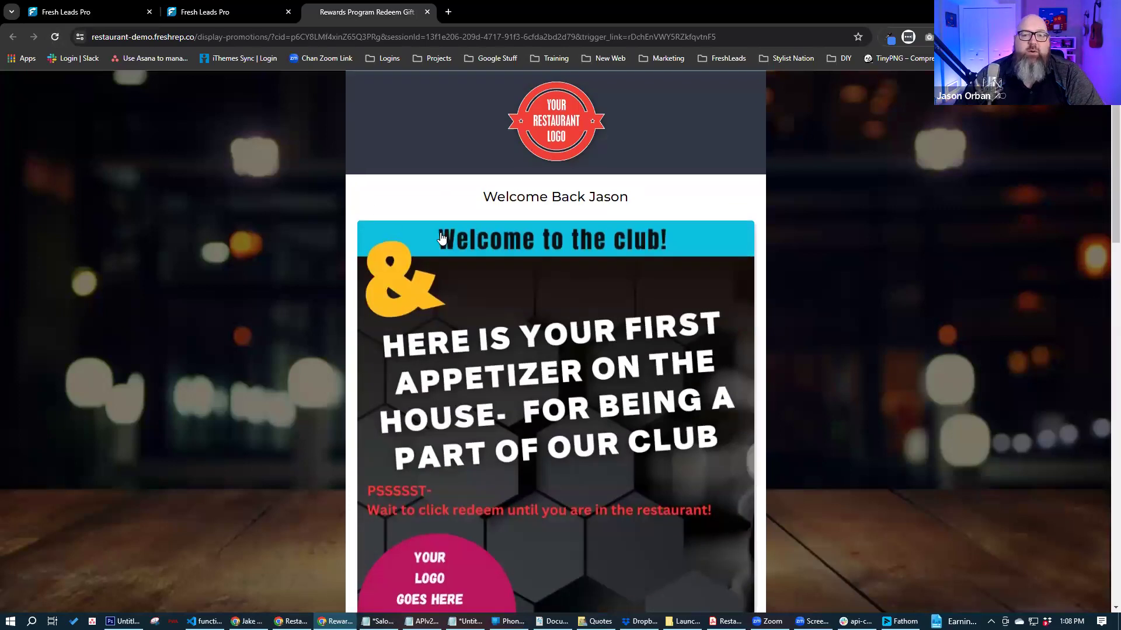
scroll(443, 236, "down", 4)
scroll(317, 270, "down", 10)
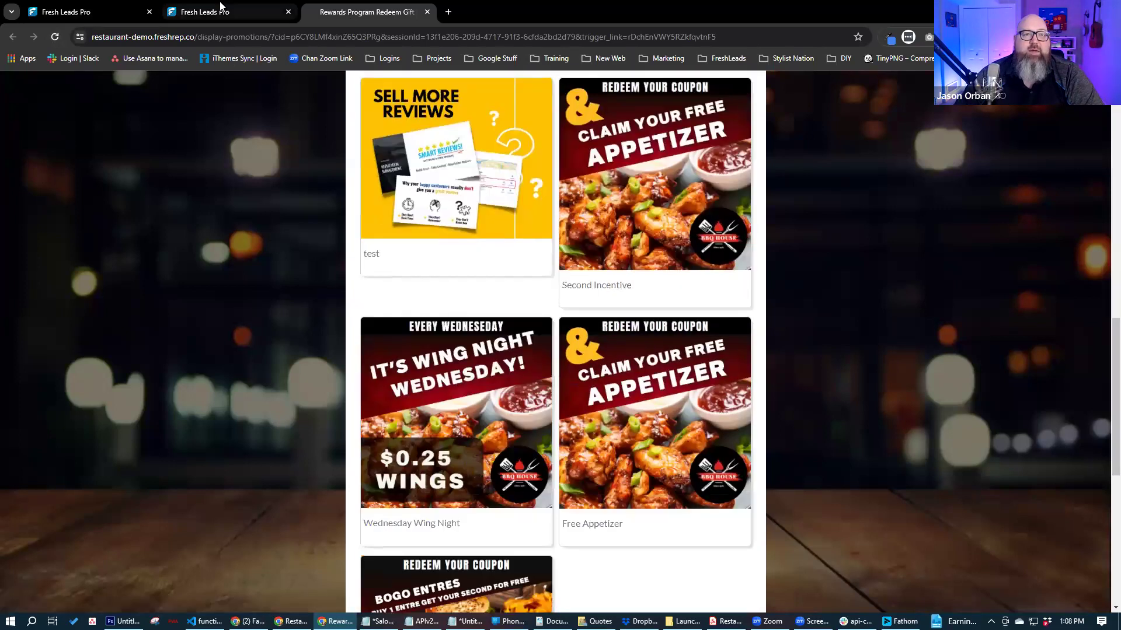
left_click(220, 12)
left_click(121, 12)
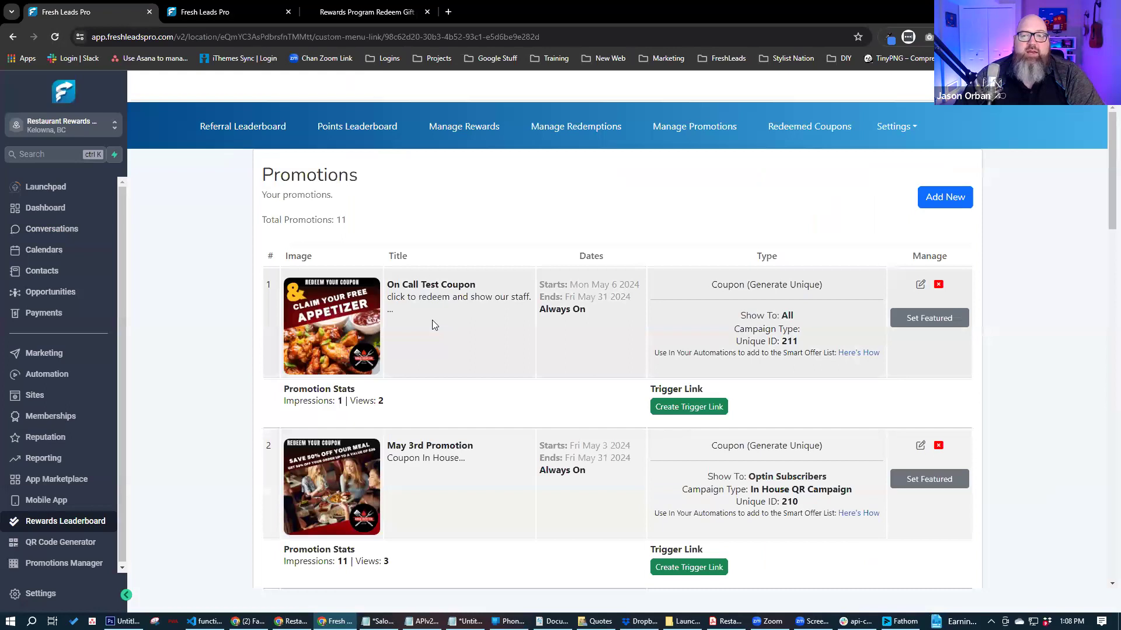
- Start a new promotion and upload MusicalGuest.png as its featured image
left_click(953, 201)
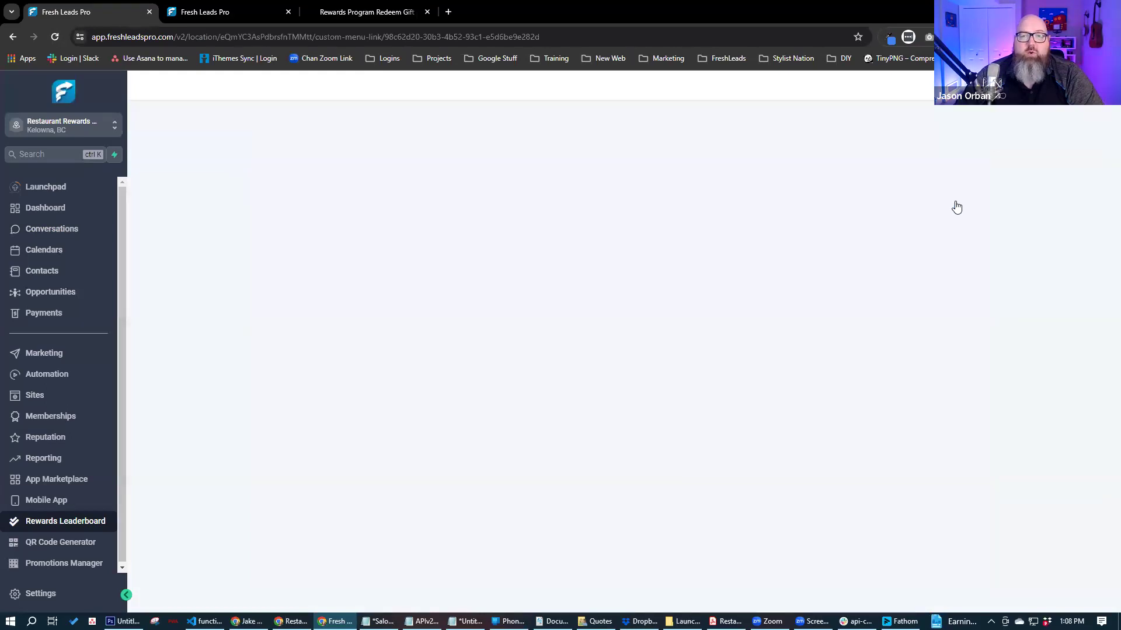
left_click(384, 389)
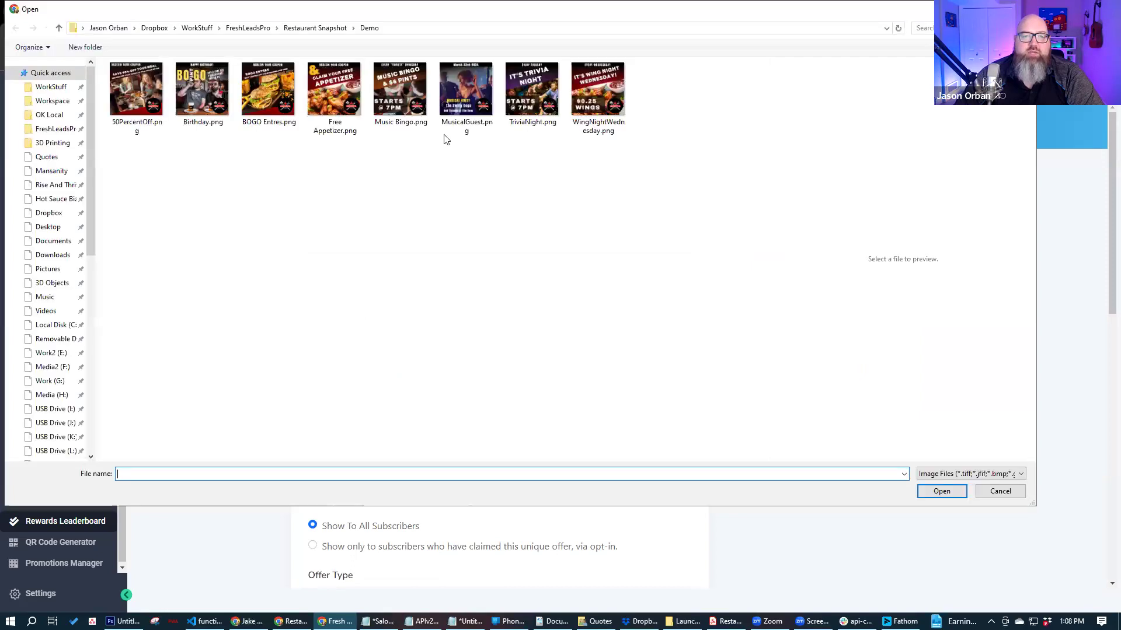
left_click(456, 105)
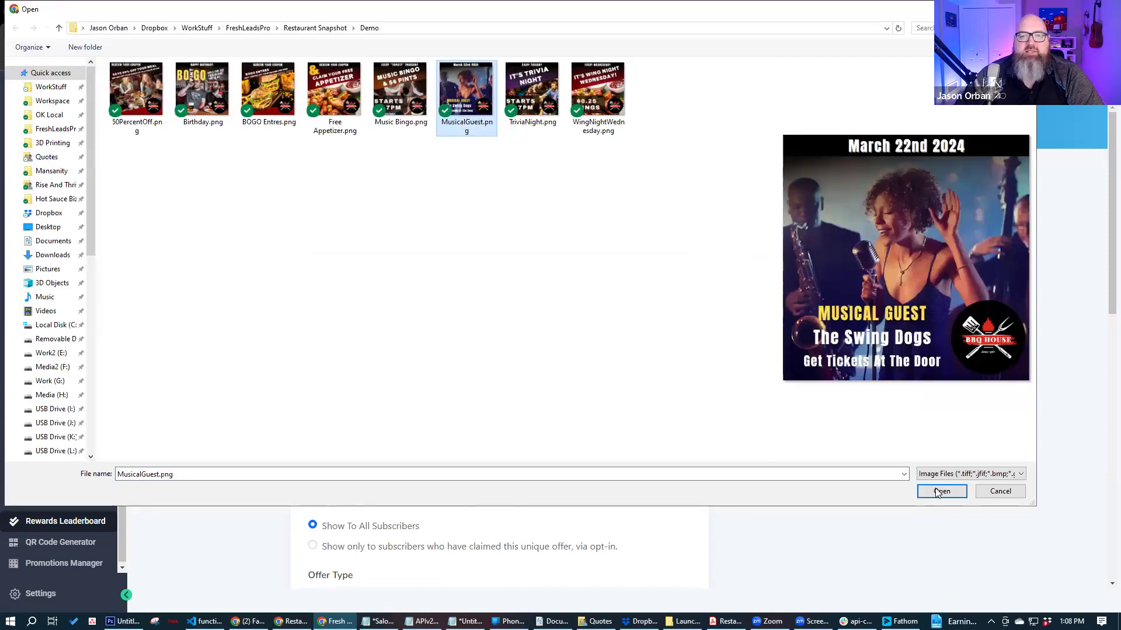
key("Return")
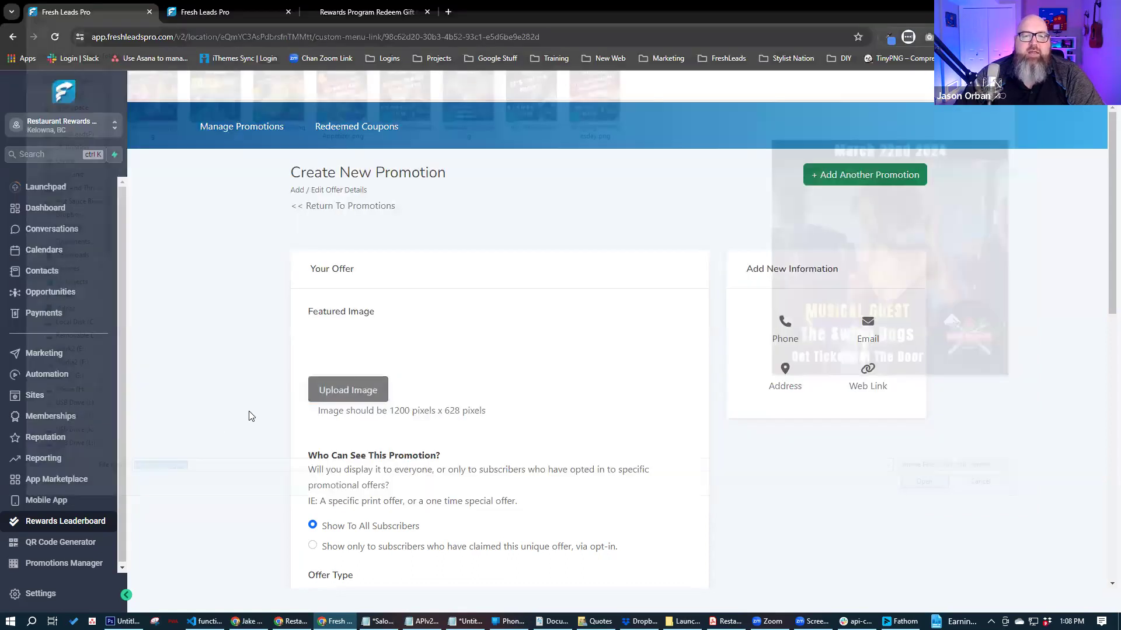
scroll(249, 411, "down", 4)
- Restrict the promotion to opt-in subscribers and review the Specialty Campaign Type options
left_click(311, 314)
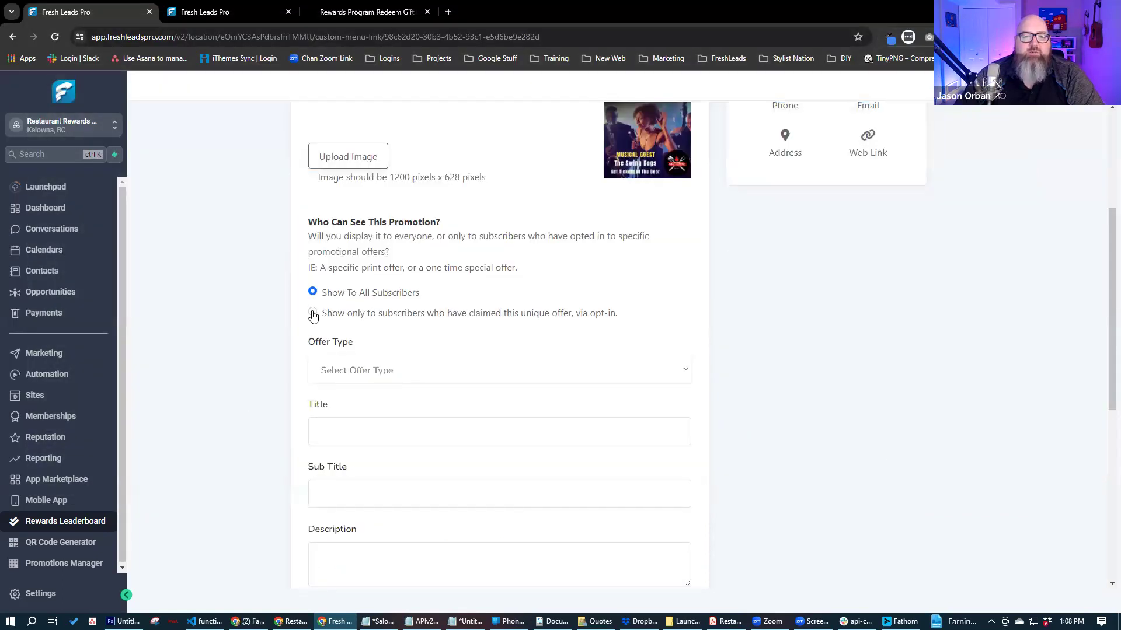
left_click(380, 341)
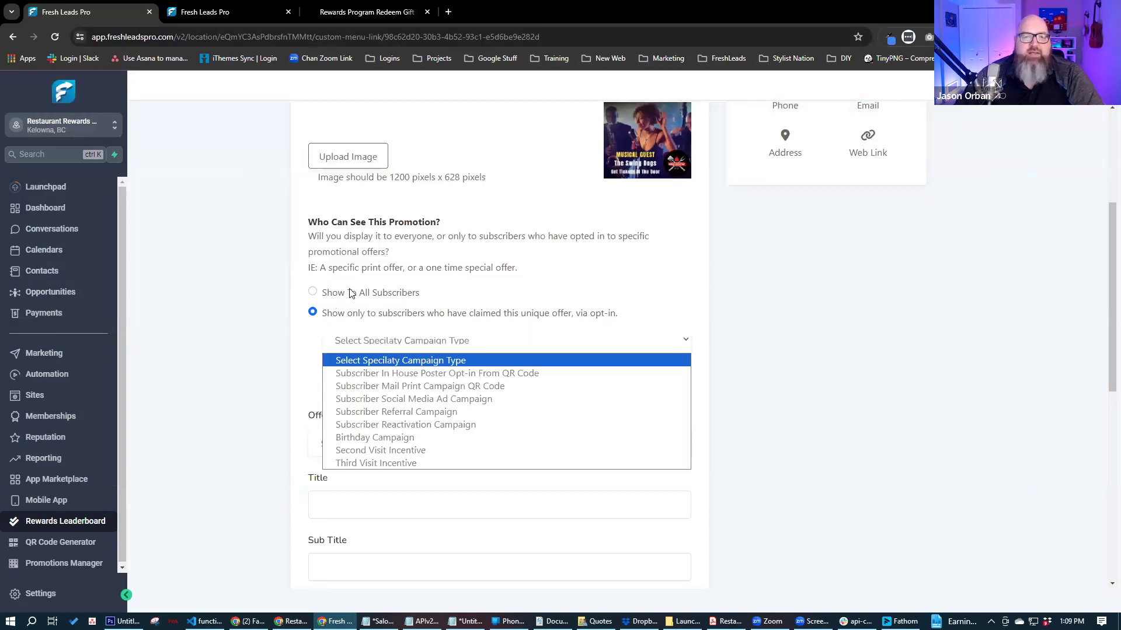
left_click(249, 305)
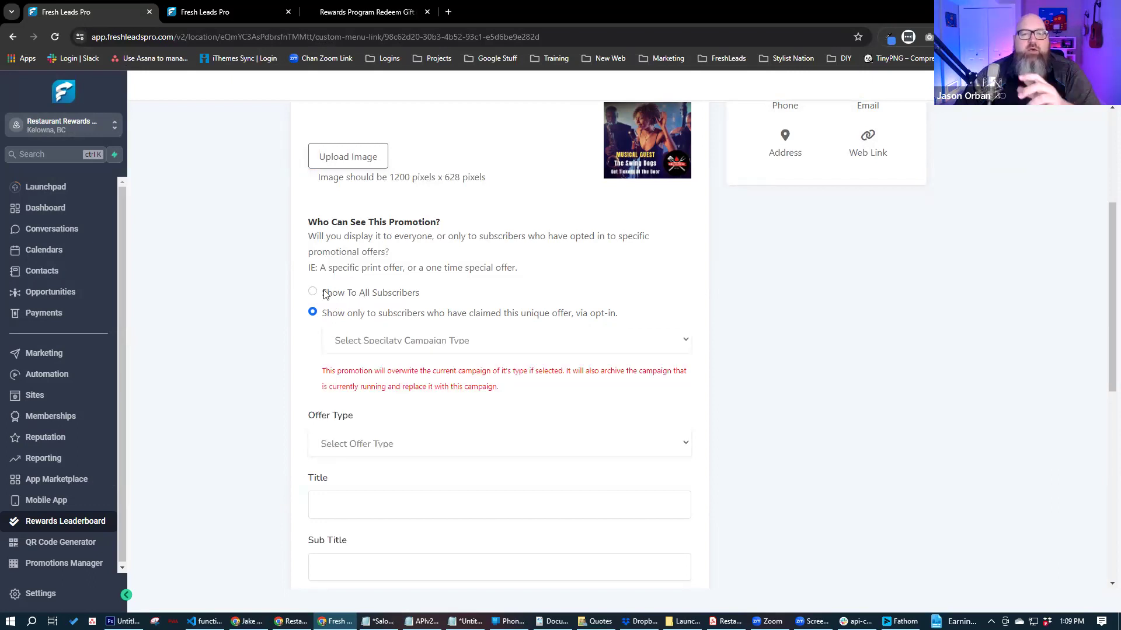
triple_click(409, 294)
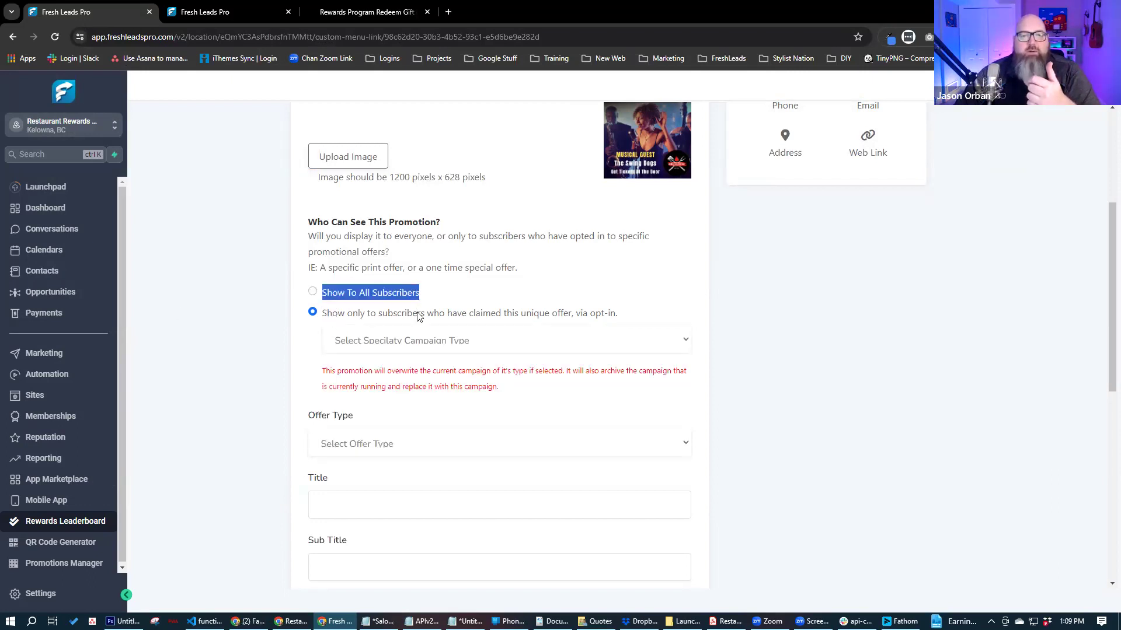
left_click(598, 315)
triple_click(408, 318)
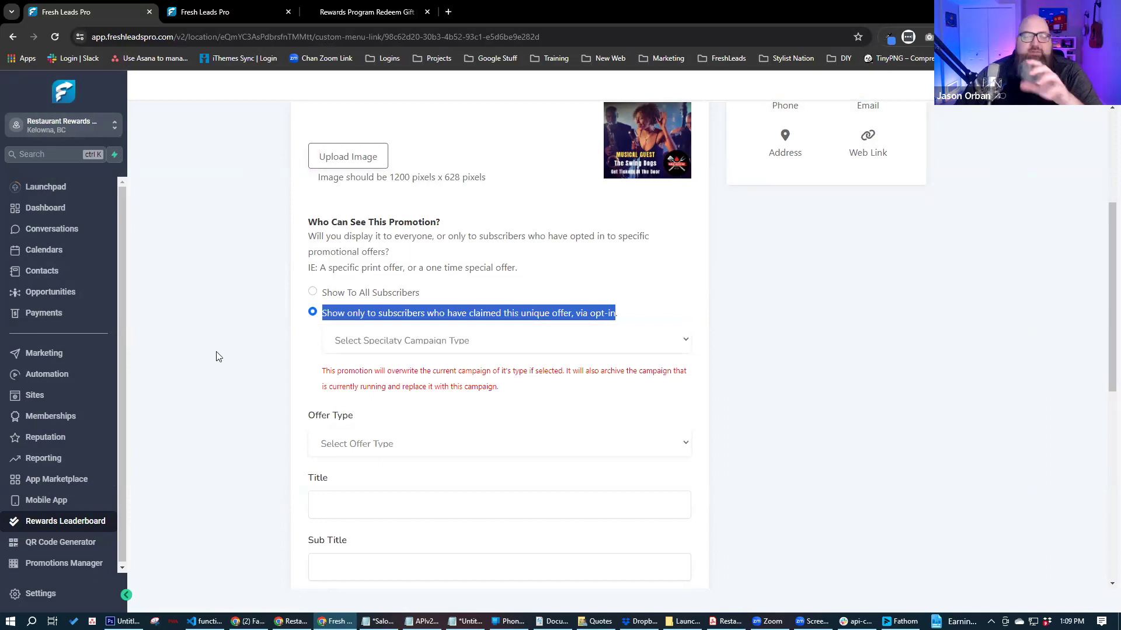
left_click(369, 343)
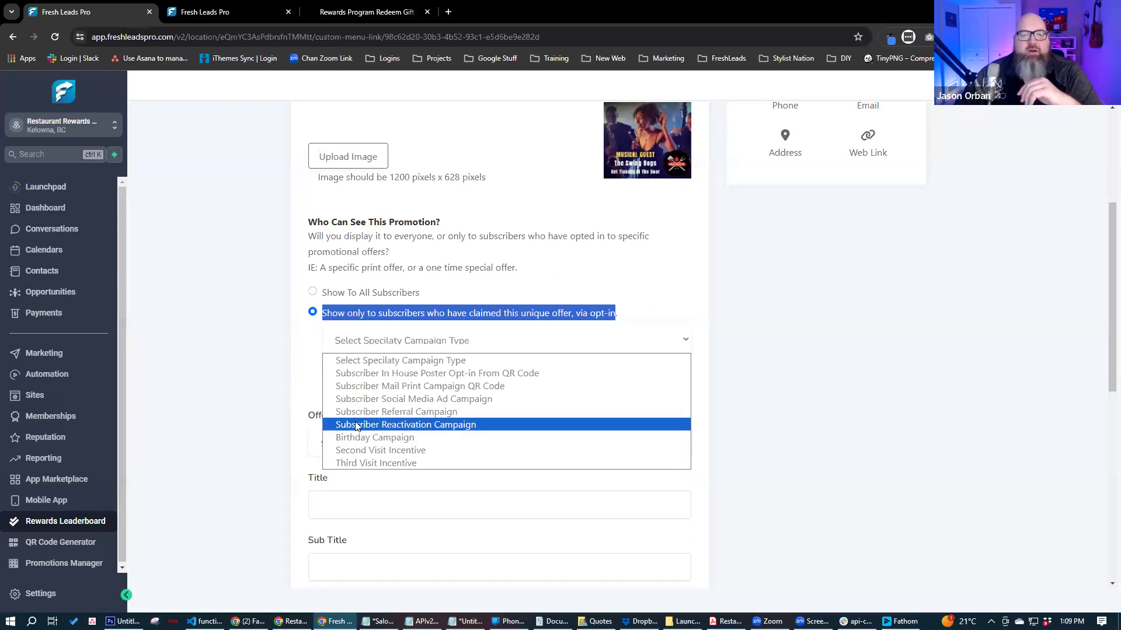
- Close the campaign type list, choose Show To All Subscribers, and bring up the Offer Type choices
left_click(251, 438)
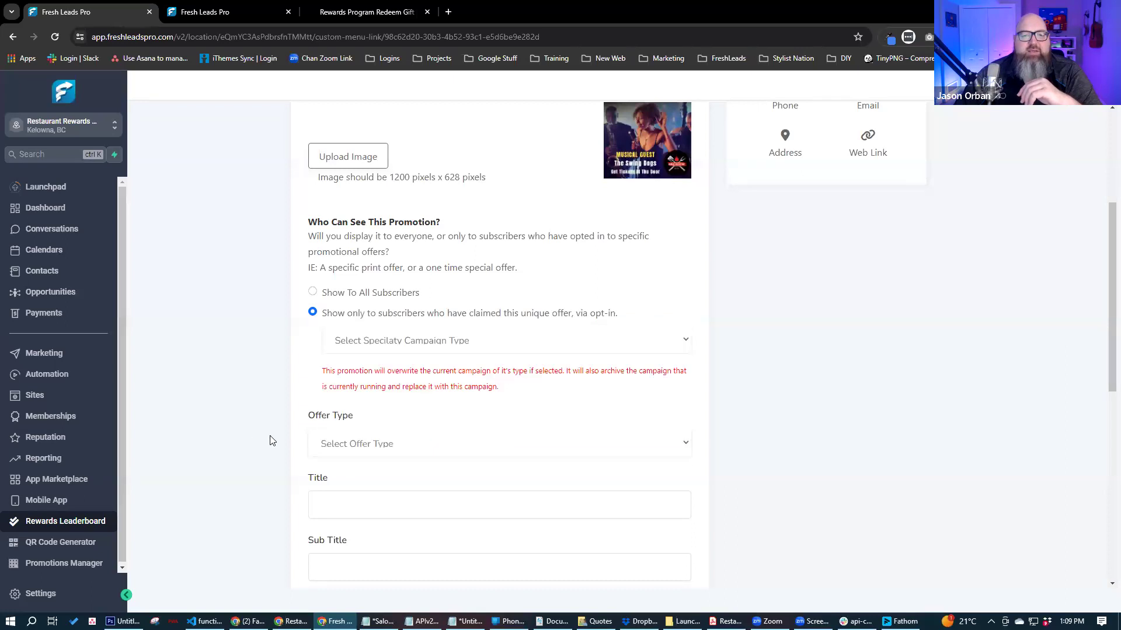
left_click(312, 292)
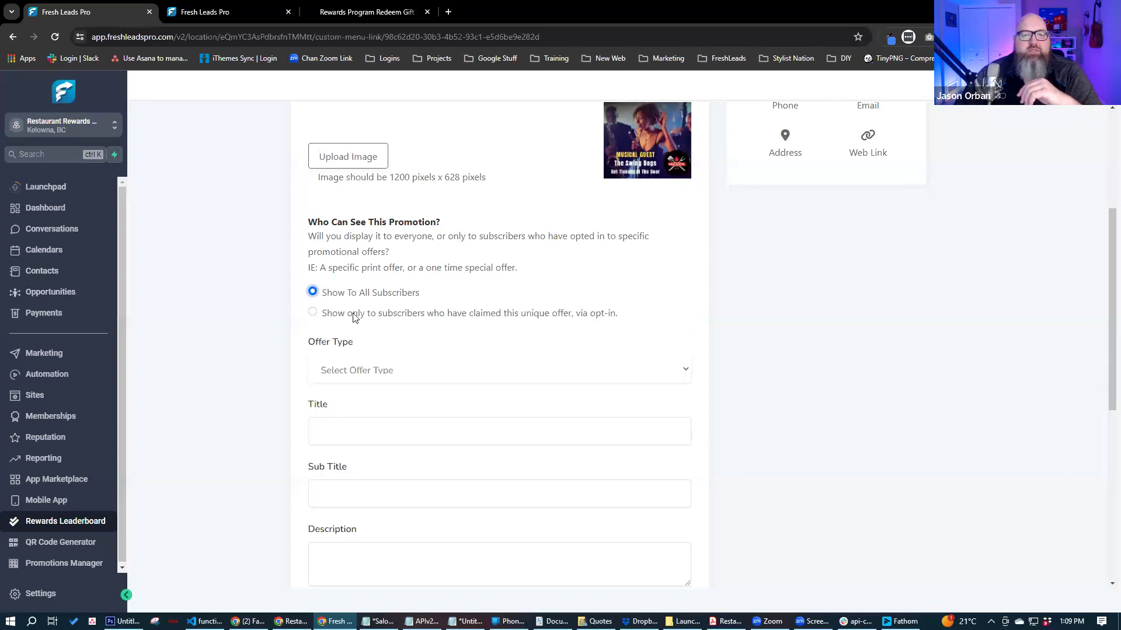
left_click(378, 371)
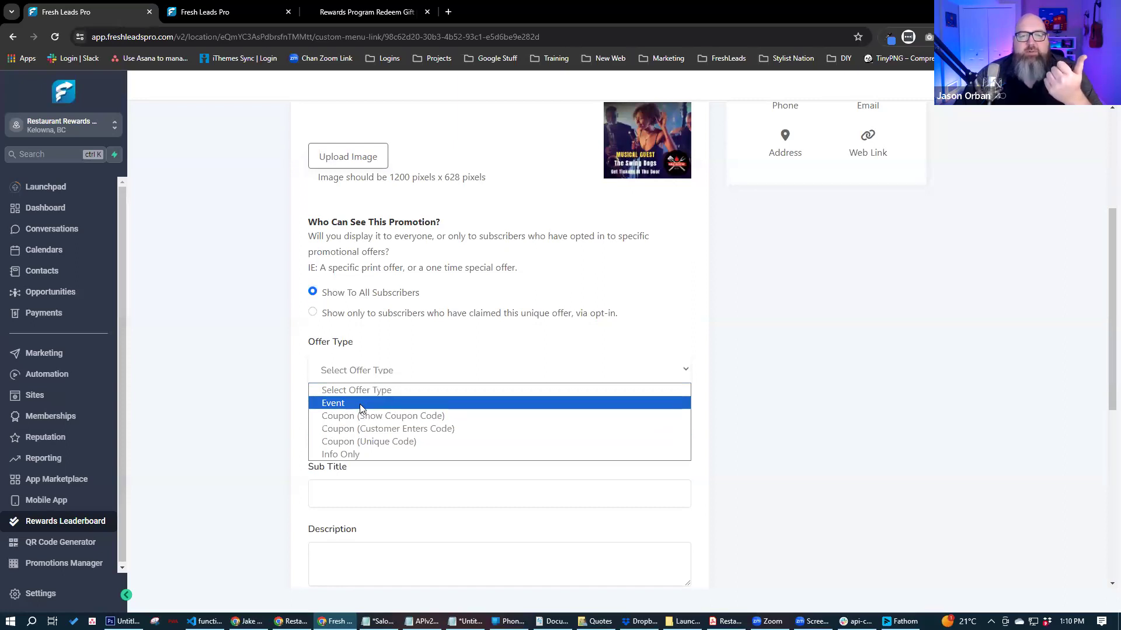
- Choose Coupon (Unique Code) as the offer type and try draft titles, then clear the title
left_click(364, 442)
scroll(292, 441, "down", 2)
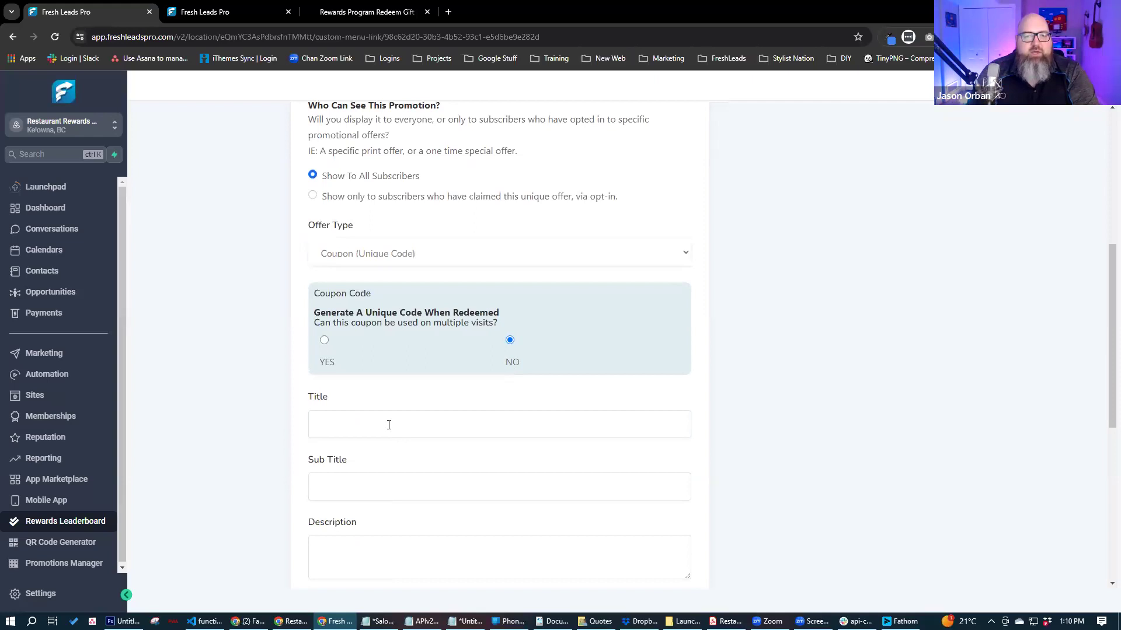
type("Free ")
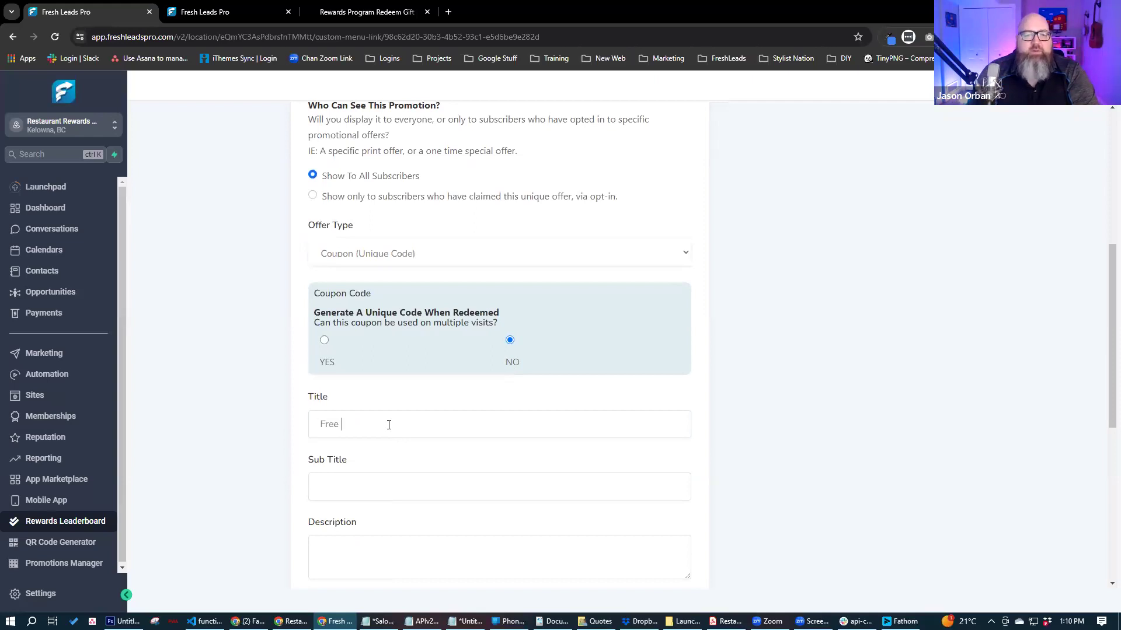
type("Dance Class")
left_click(386, 483)
left_click(575, 419)
left_click(398, 488)
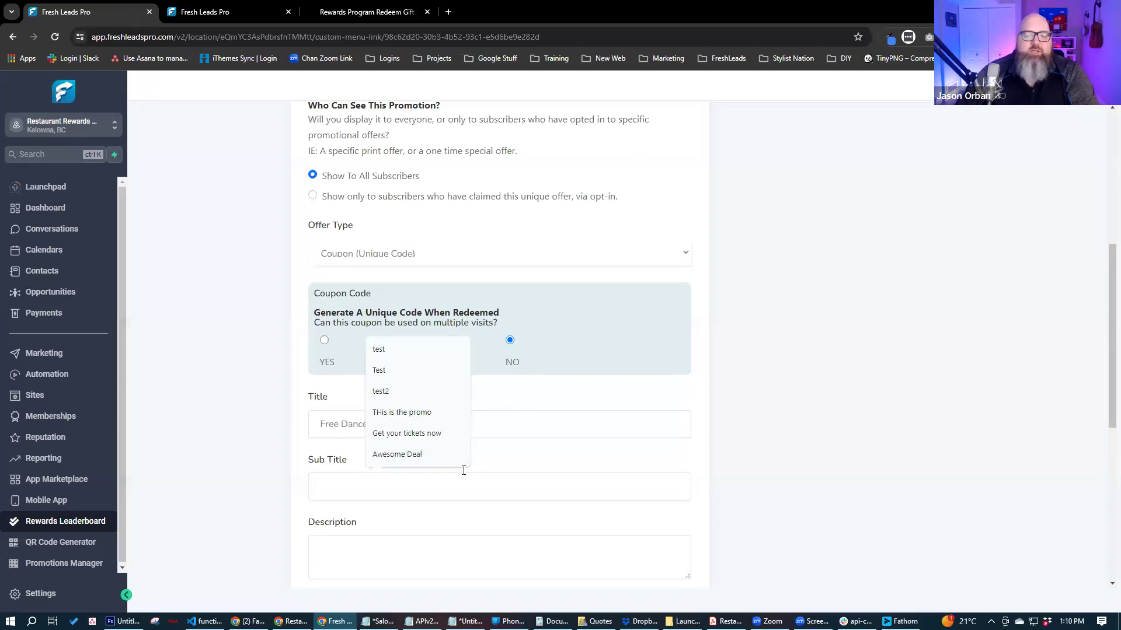
left_click(553, 425)
type("50% ")
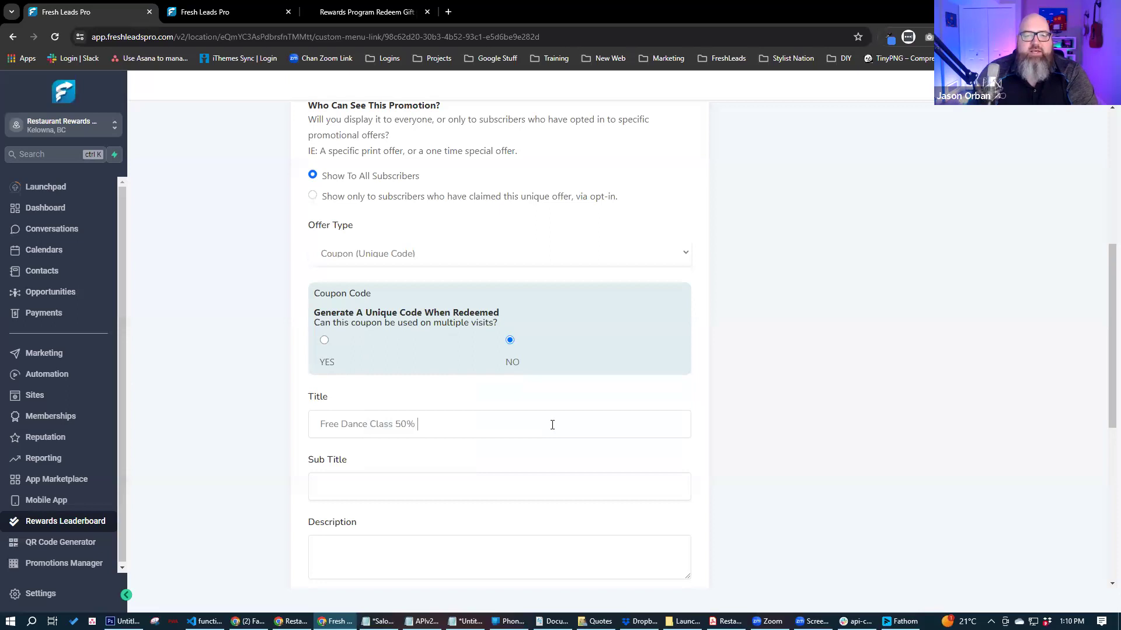
type("off your meal, ")
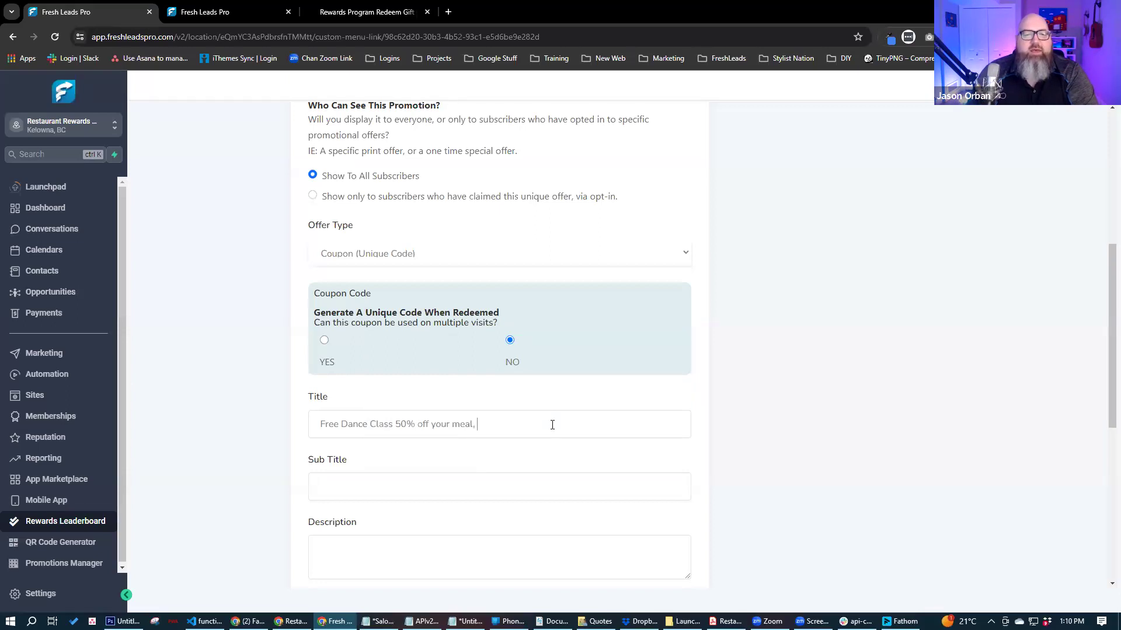
type("bogo")
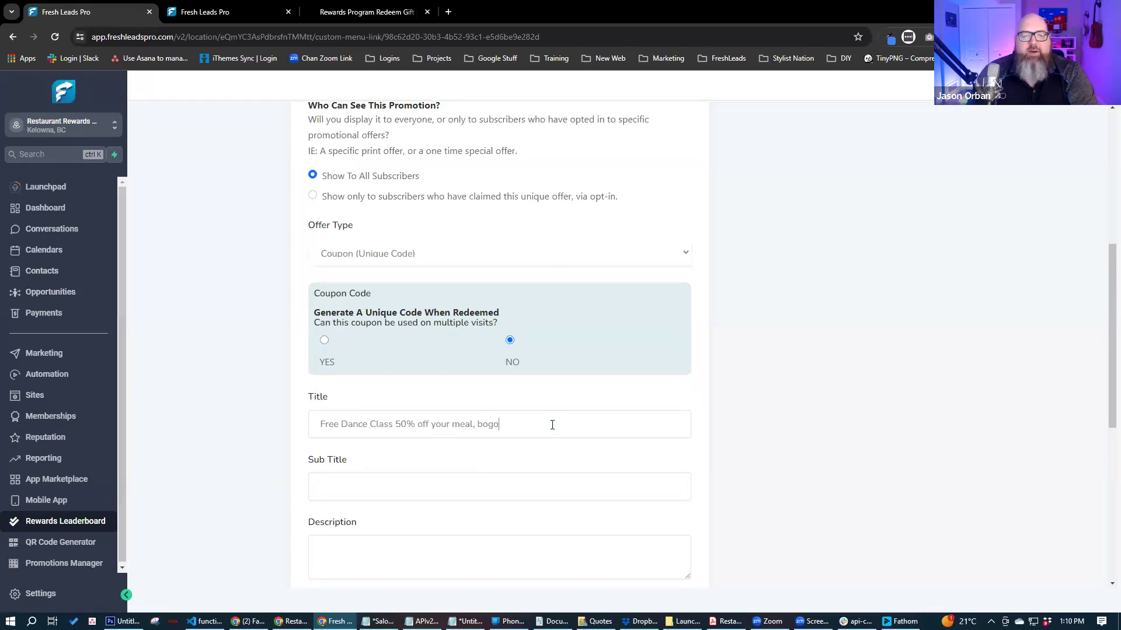
type(" drink")
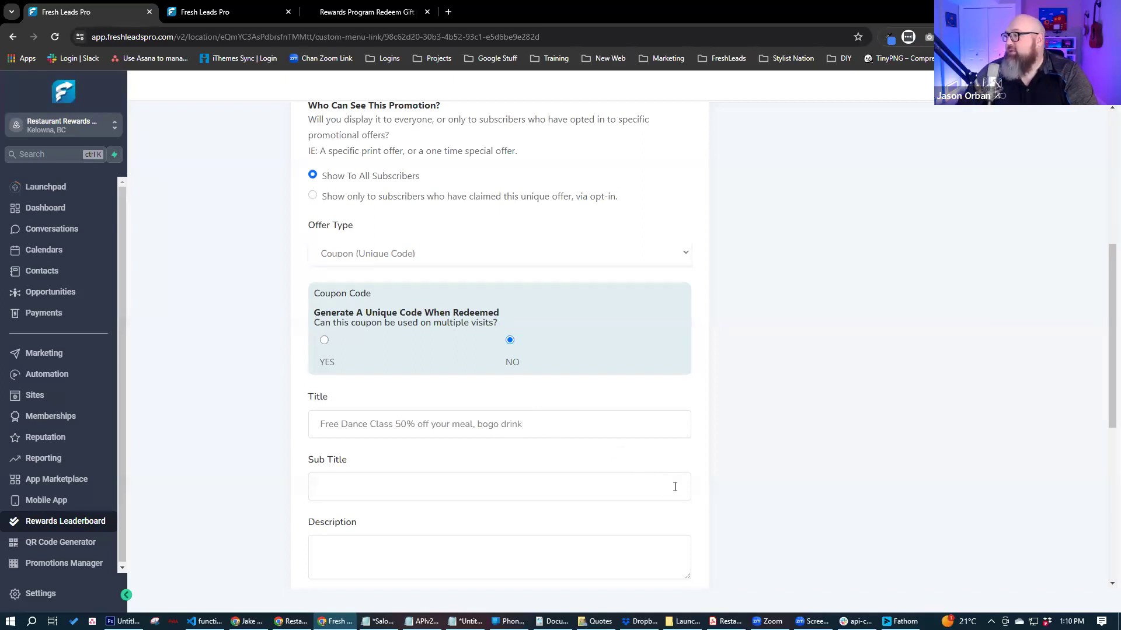
left_click_drag(521, 424, 190, 424)
key("BackSpace")
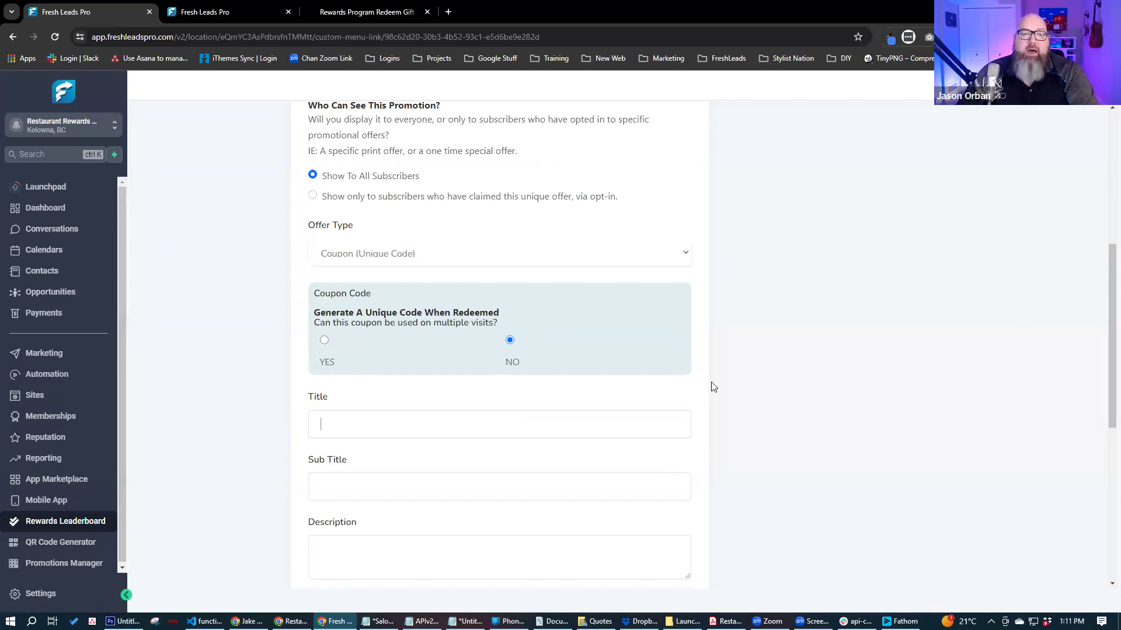
- Title the coupon '50% Off Dance Class' and give it the sub title 'test'
scroll(368, 223, "down", 3)
type("50% O")
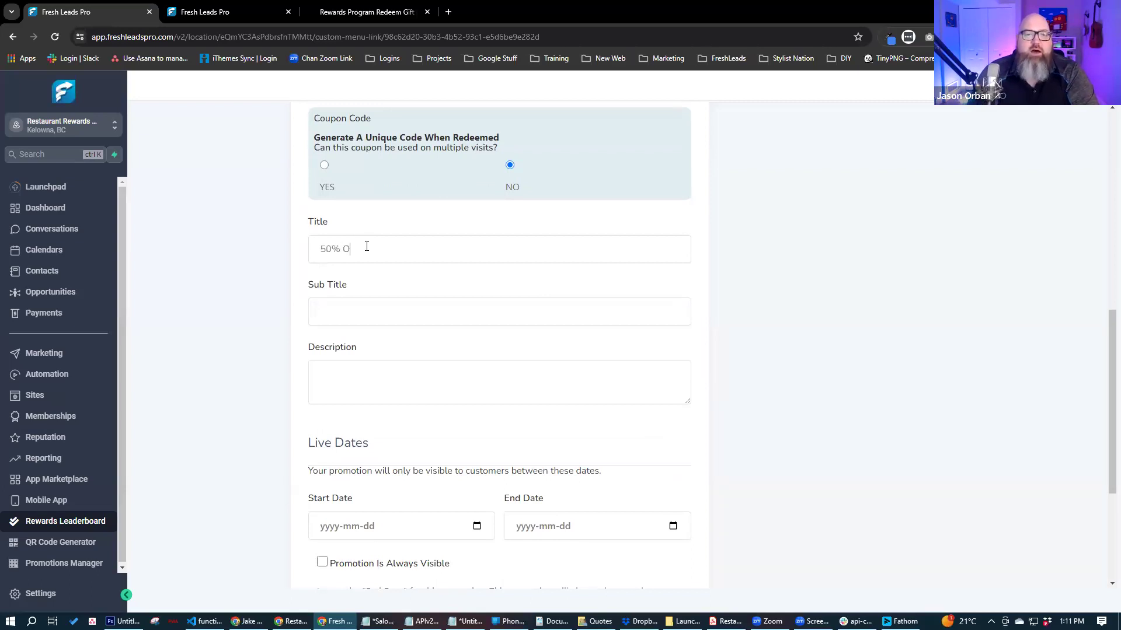
type("ff Dance Class")
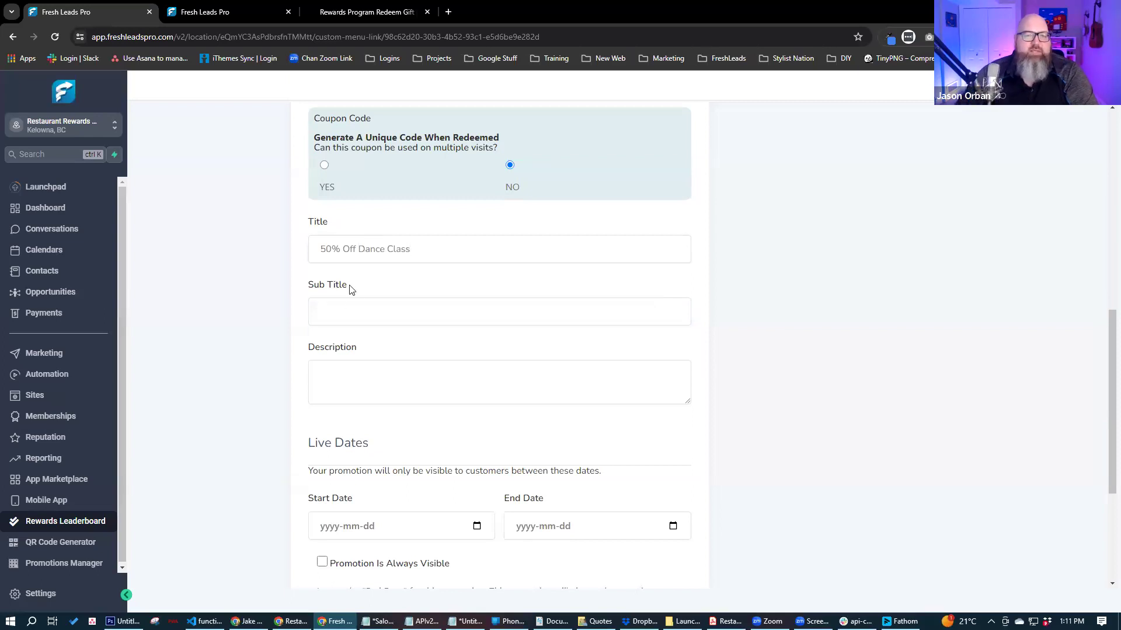
left_click(347, 317)
type("test")
left_click(340, 388)
- Enter 'test' as the description and run the promotion from May 8 to May 31, 2024
type("test")
scroll(255, 395, "down", 3)
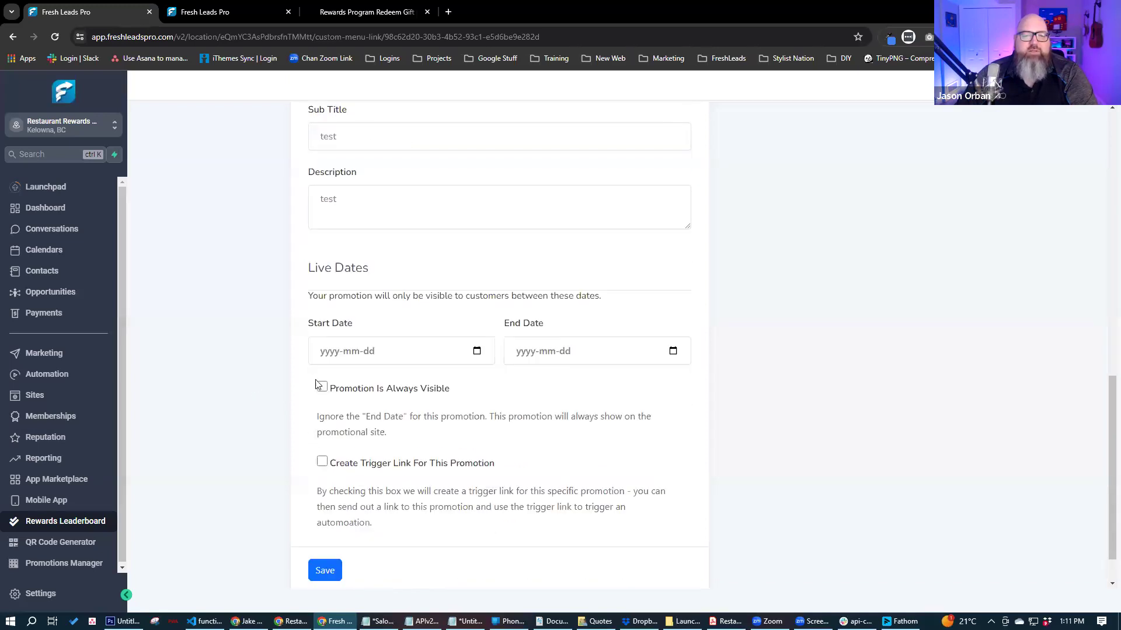
left_click(476, 352)
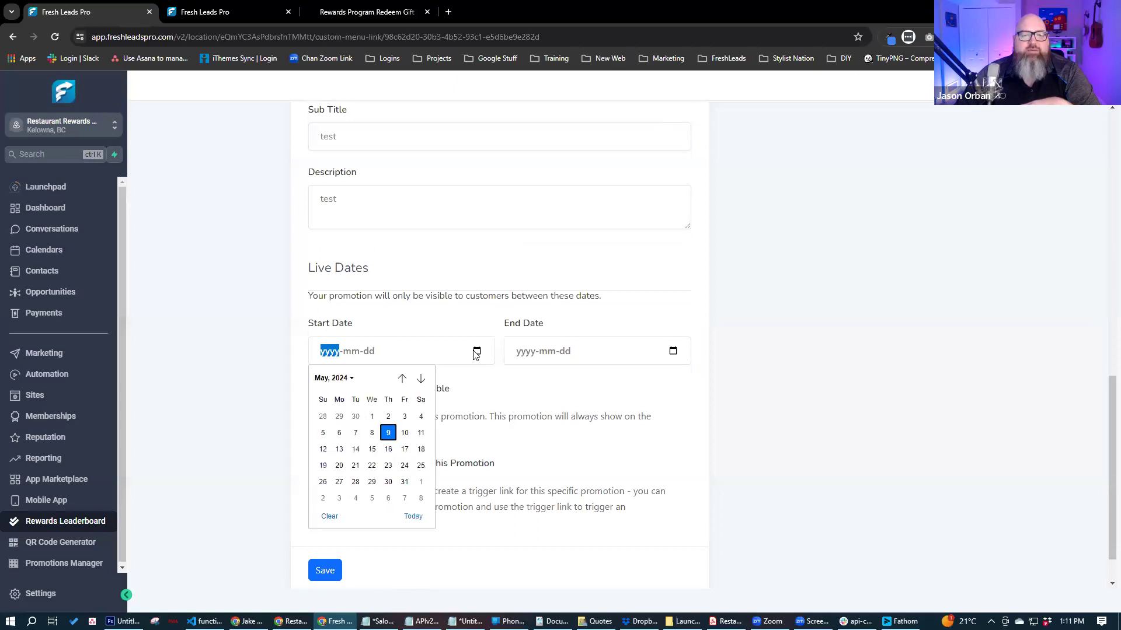
left_click(377, 433)
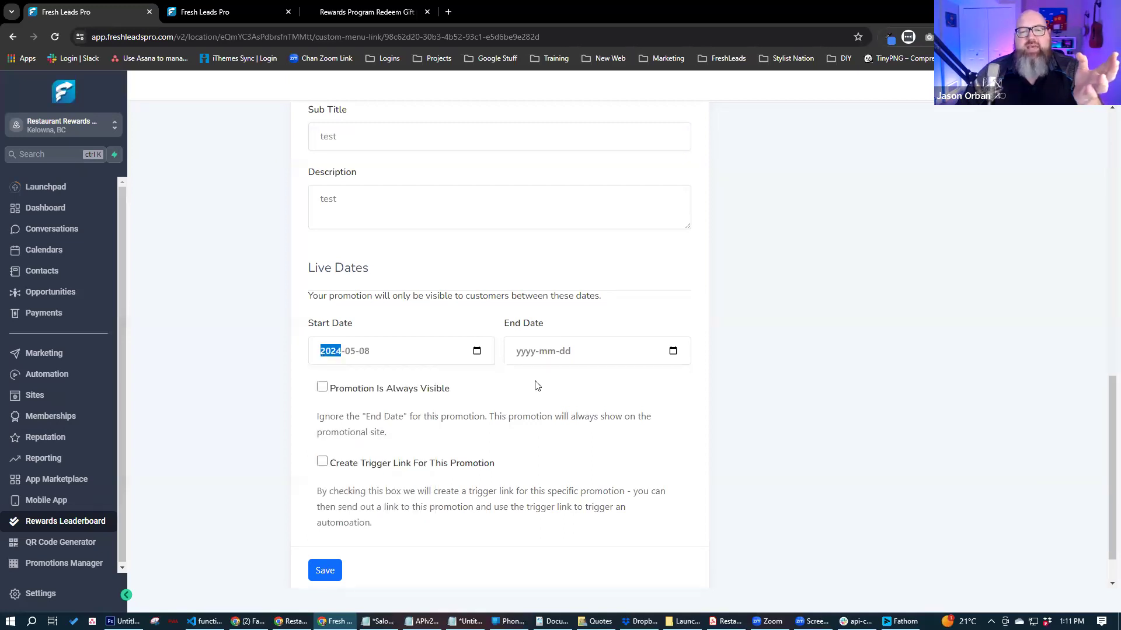
left_click(672, 352)
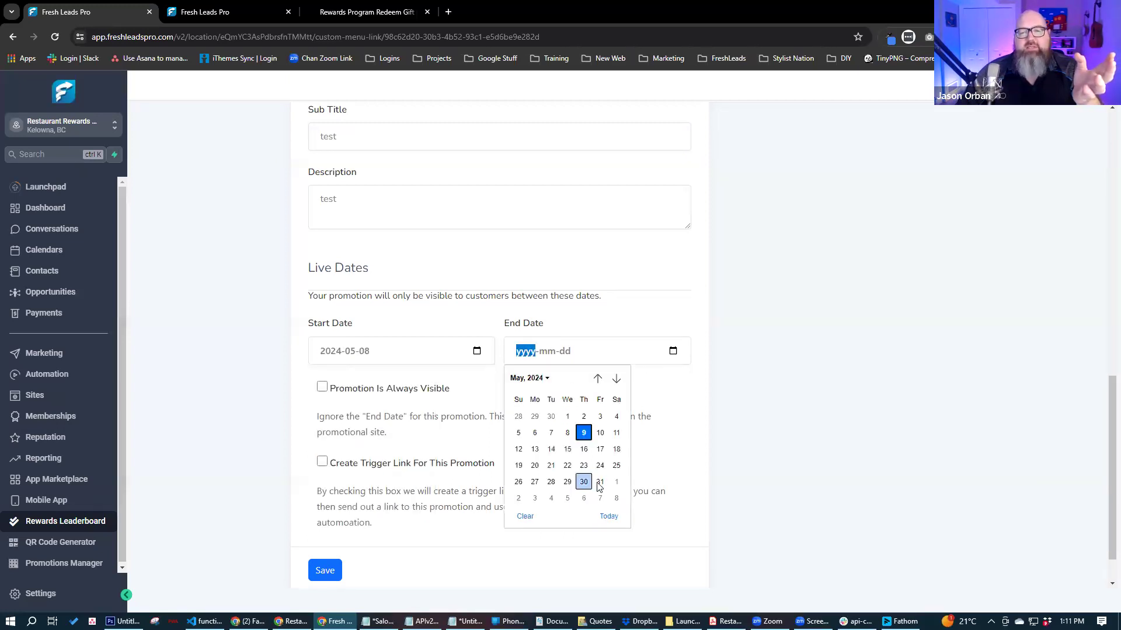
left_click(601, 482)
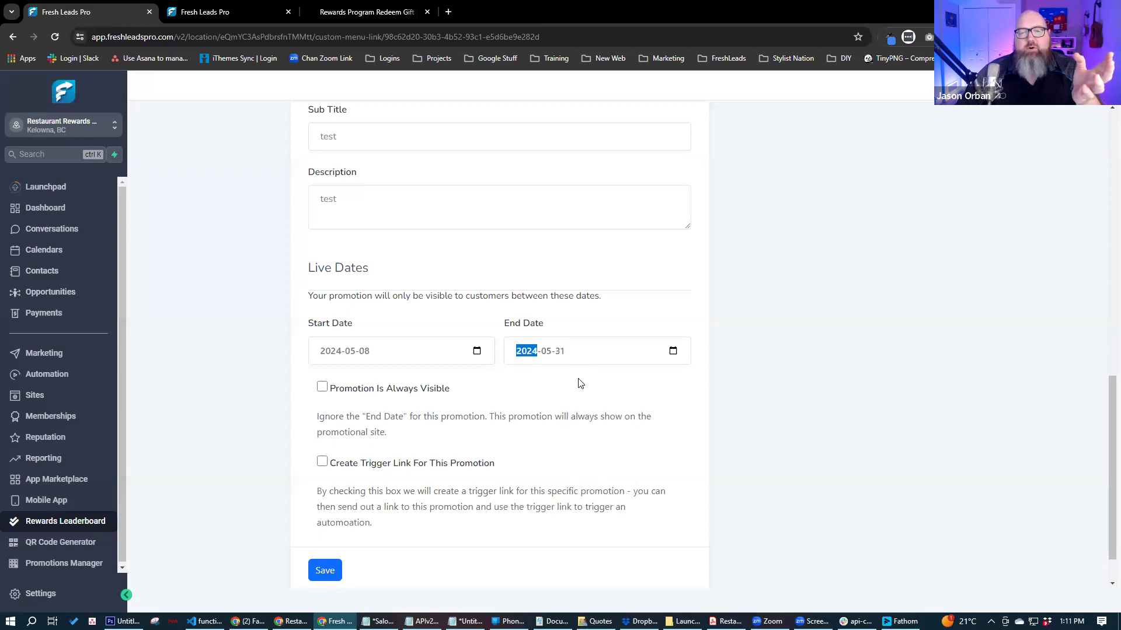
- Make the promotion always visible, save it, and set it as Featured
left_click(323, 389)
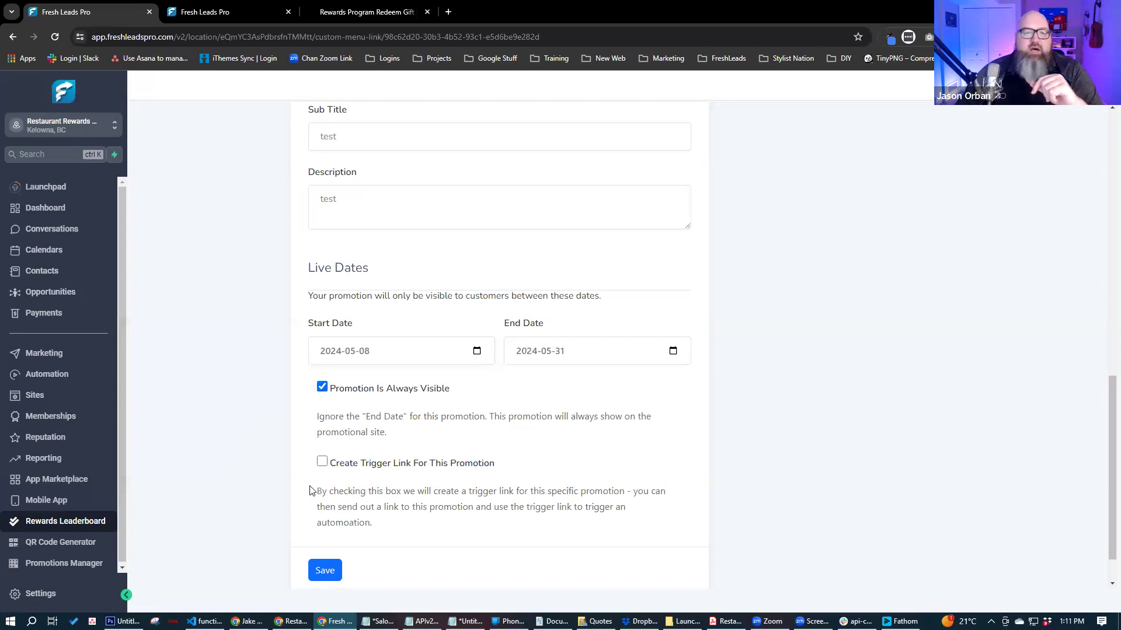
left_click(327, 575)
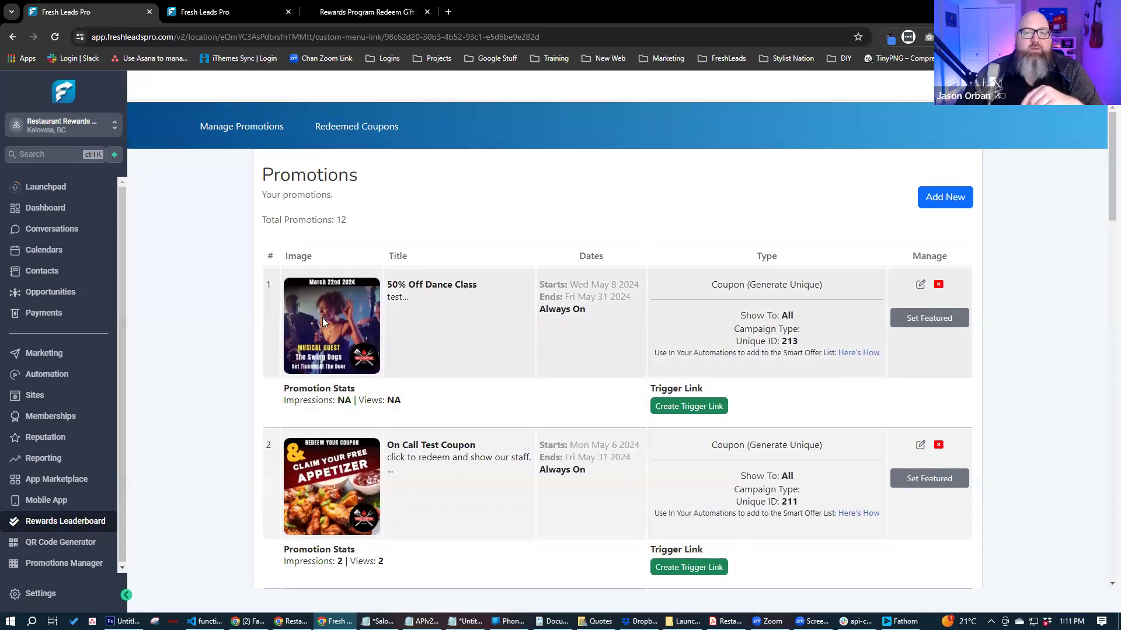
left_click(933, 325)
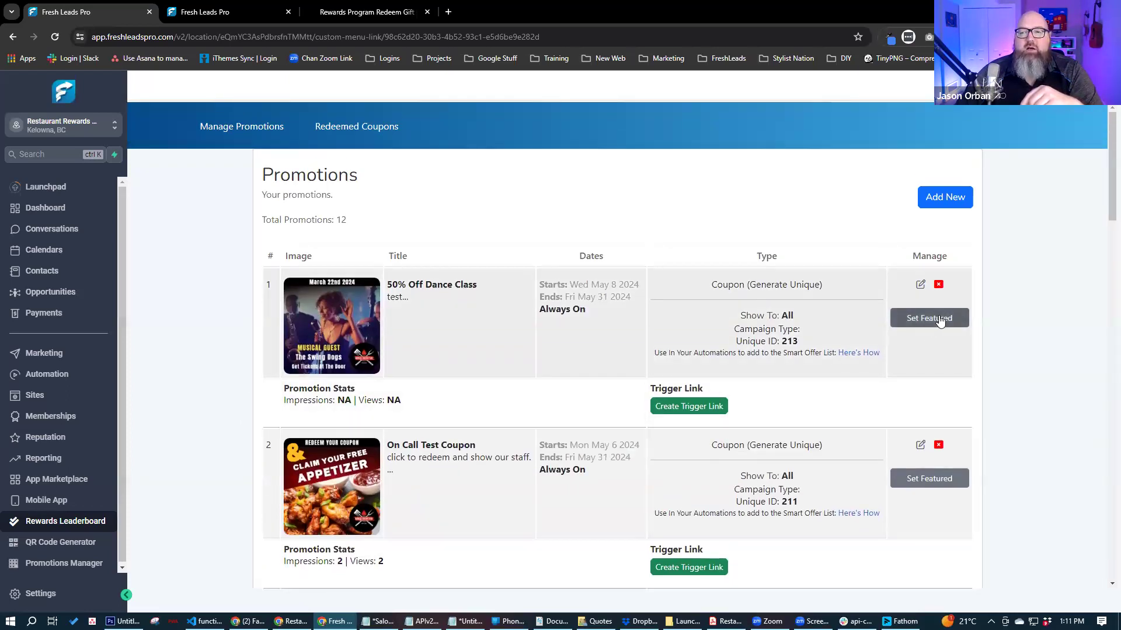
- Reload the customer rewards promotions page
left_click(327, 11)
scroll(267, 199, "up", 14)
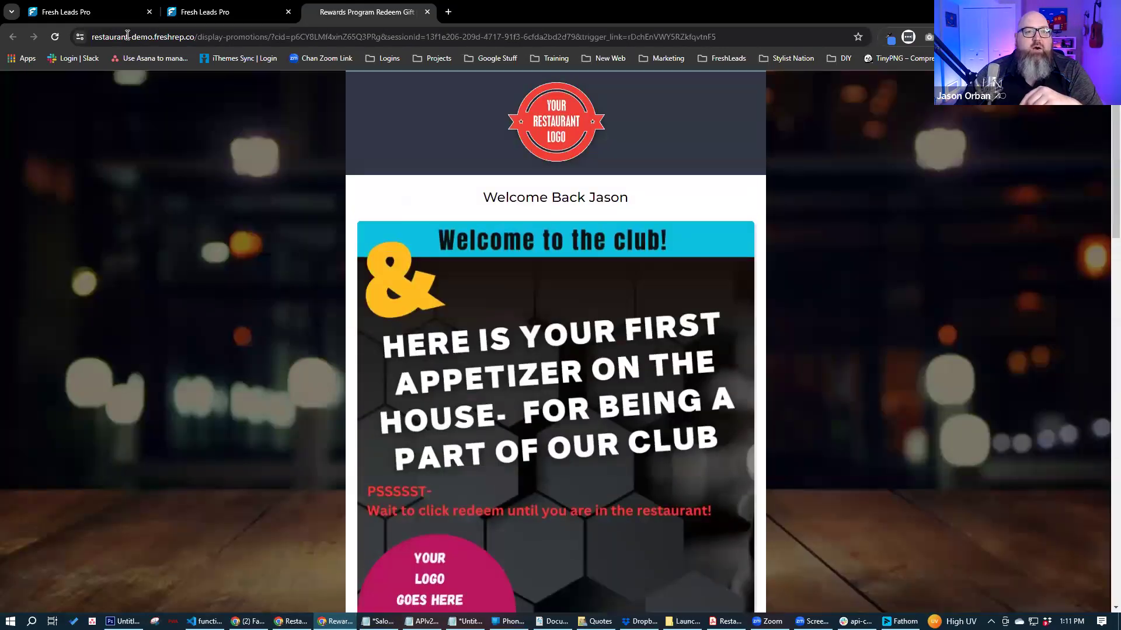
left_click(57, 36)
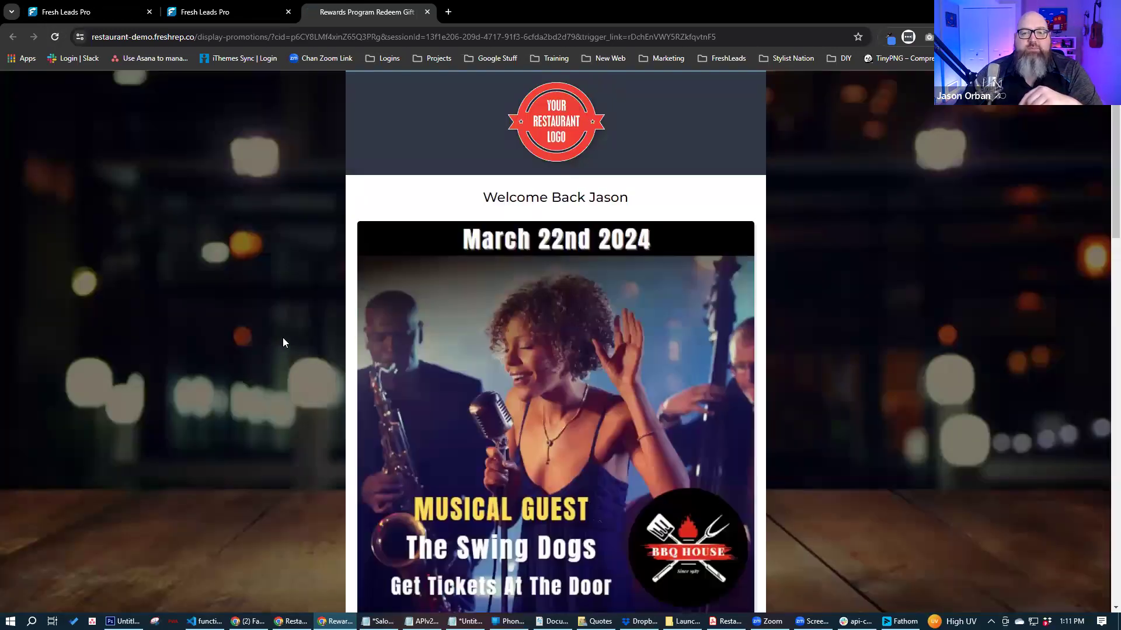
scroll(600, 377, "down", 2)
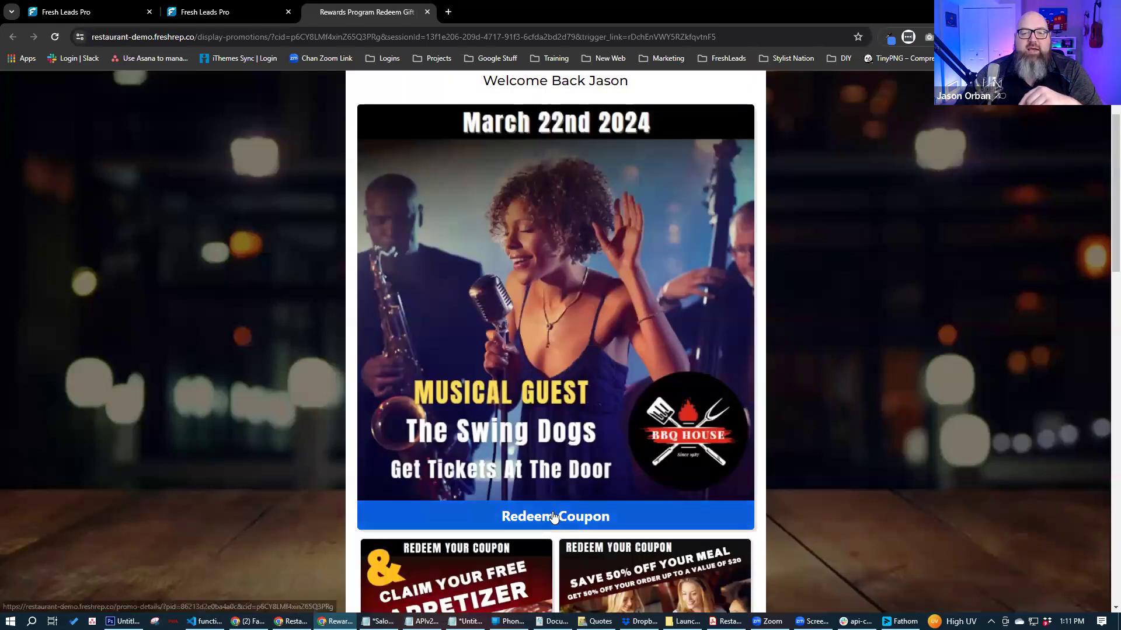
scroll(286, 350, "down", 10)
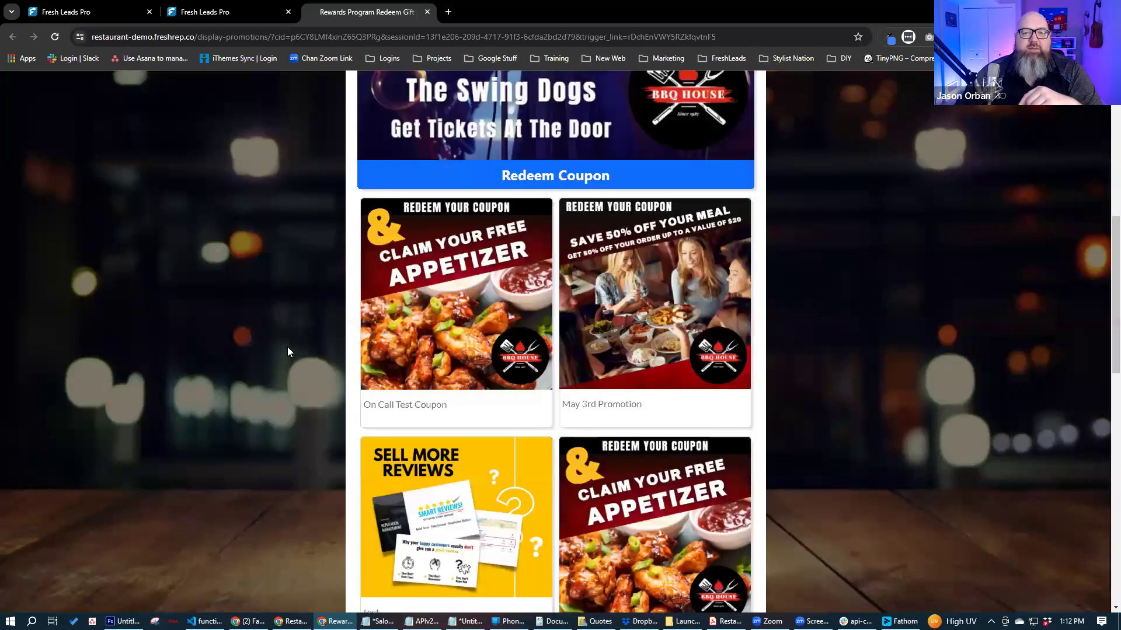
scroll(556, 144, "up", 6)
scroll(556, 145, "up", 5)
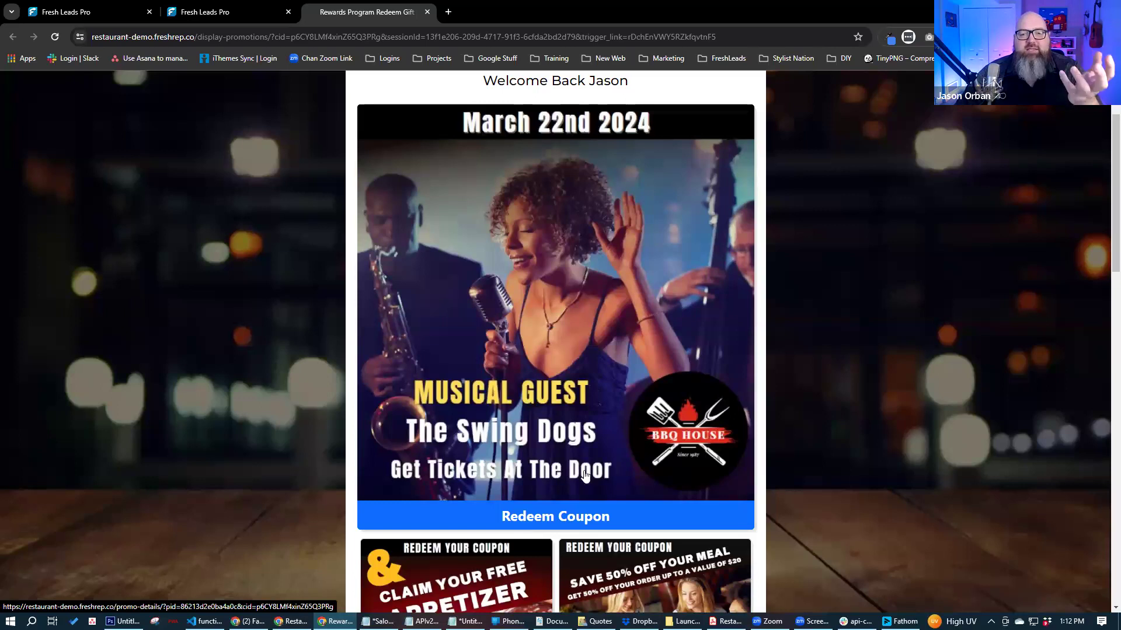
- Open the featured March 22nd promotion and start redeeming the 50% Off Dance Class coupon
left_click(566, 517)
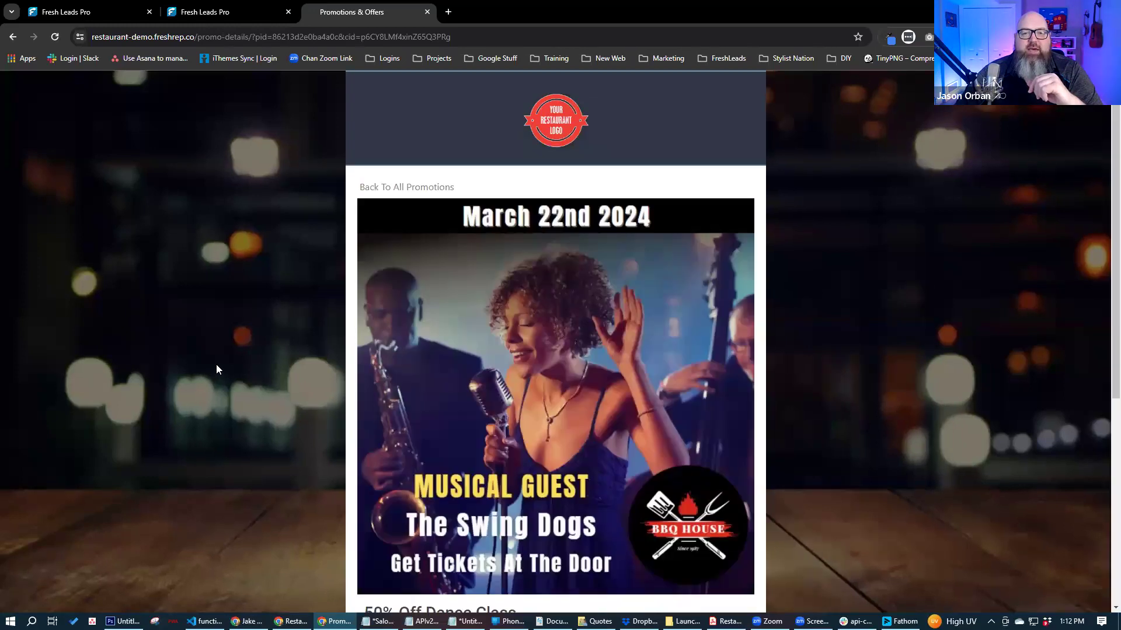
scroll(216, 364, "down", 3)
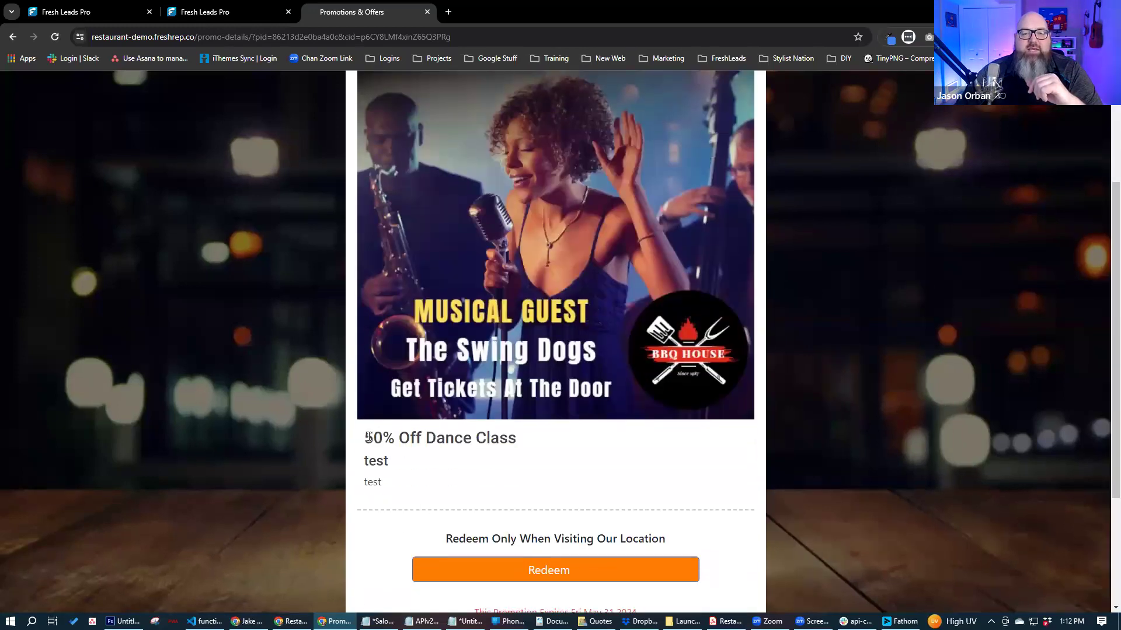
left_click_drag(367, 437, 526, 442)
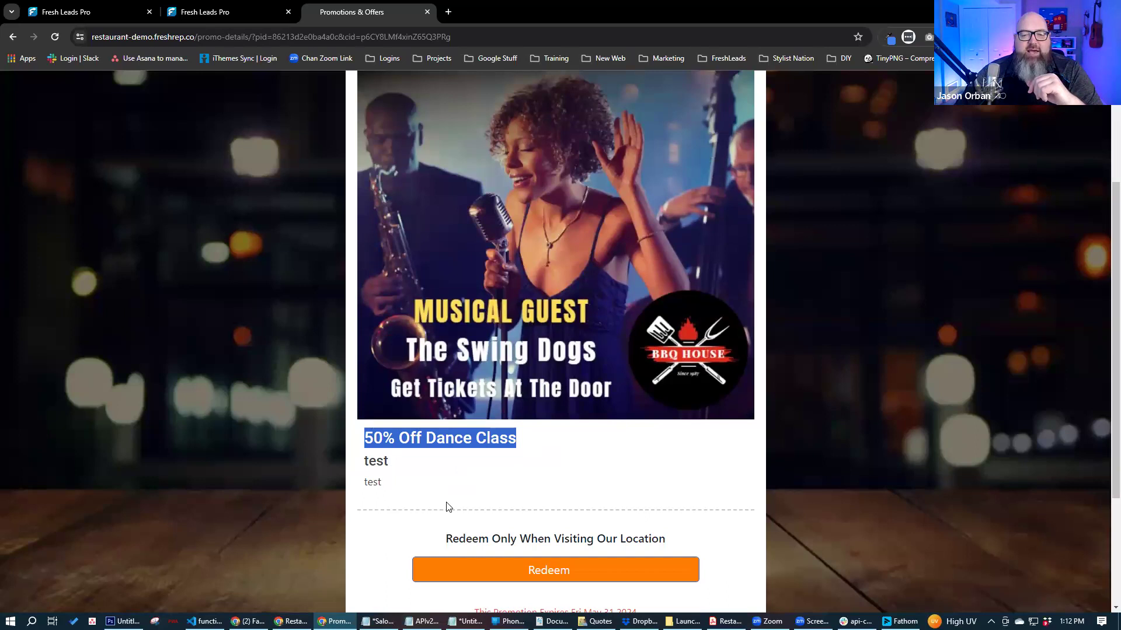
left_click(547, 571)
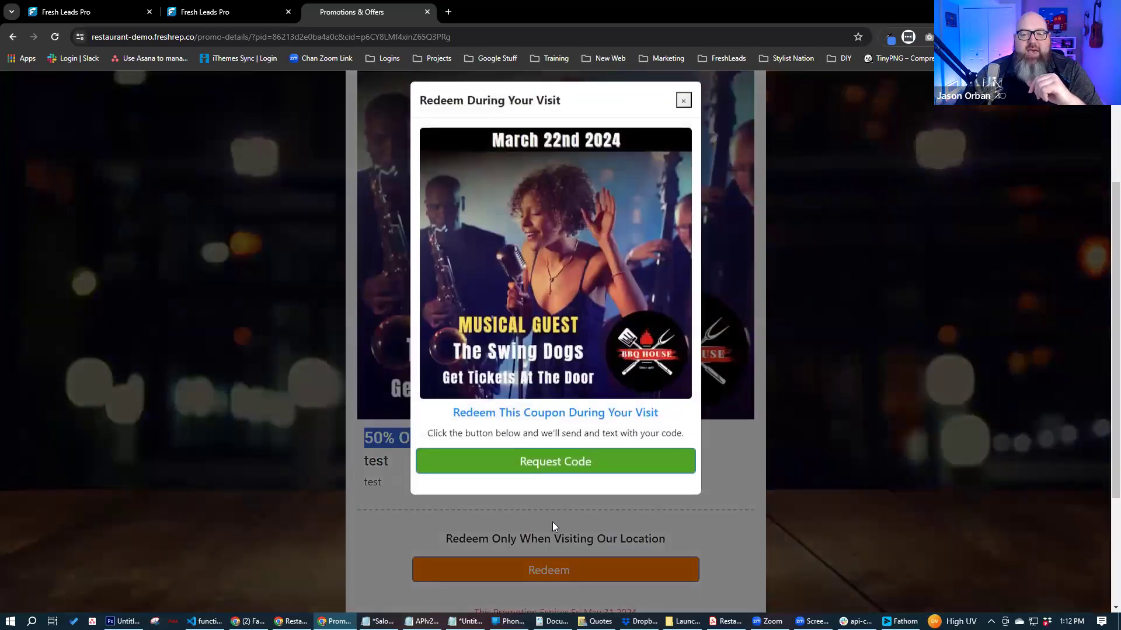
- Request the 50% Off Dance Class code by text message, then close the redemption window
left_click(547, 473)
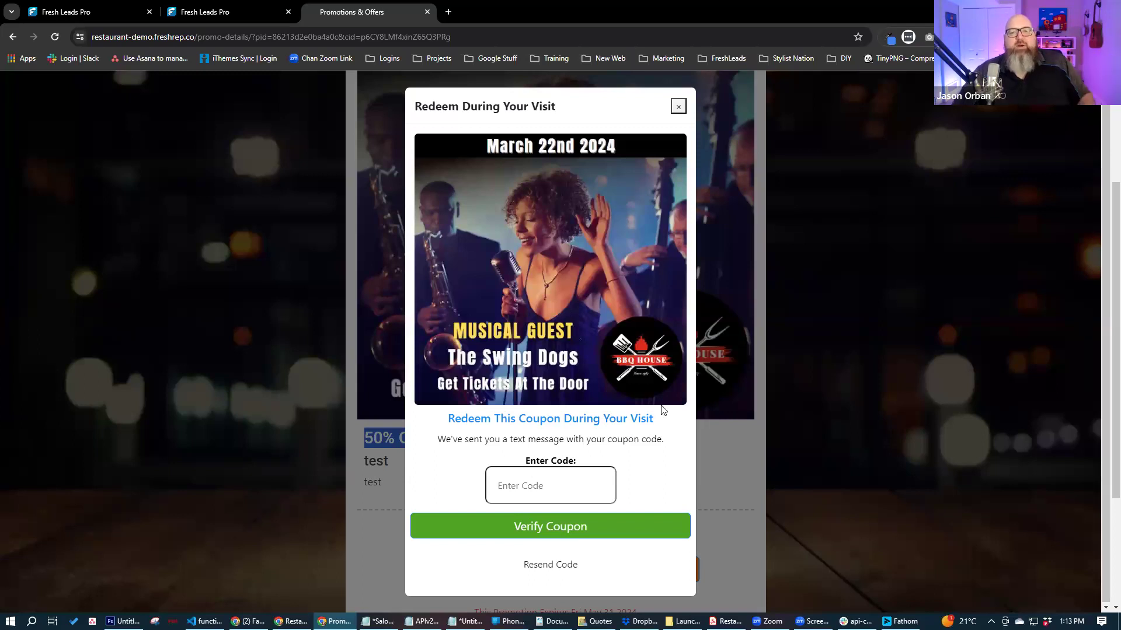
left_click(678, 107)
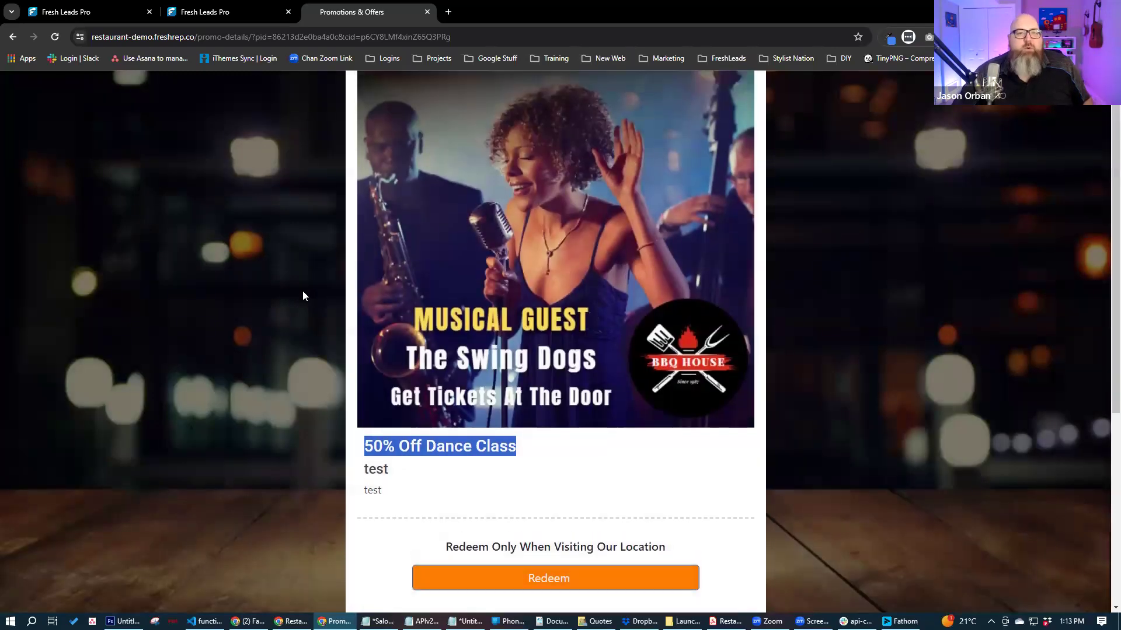
- Open the On Call Test Coupon and check its Already Redeemed status and redemption date
scroll(302, 289, "up", 3)
left_click(408, 191)
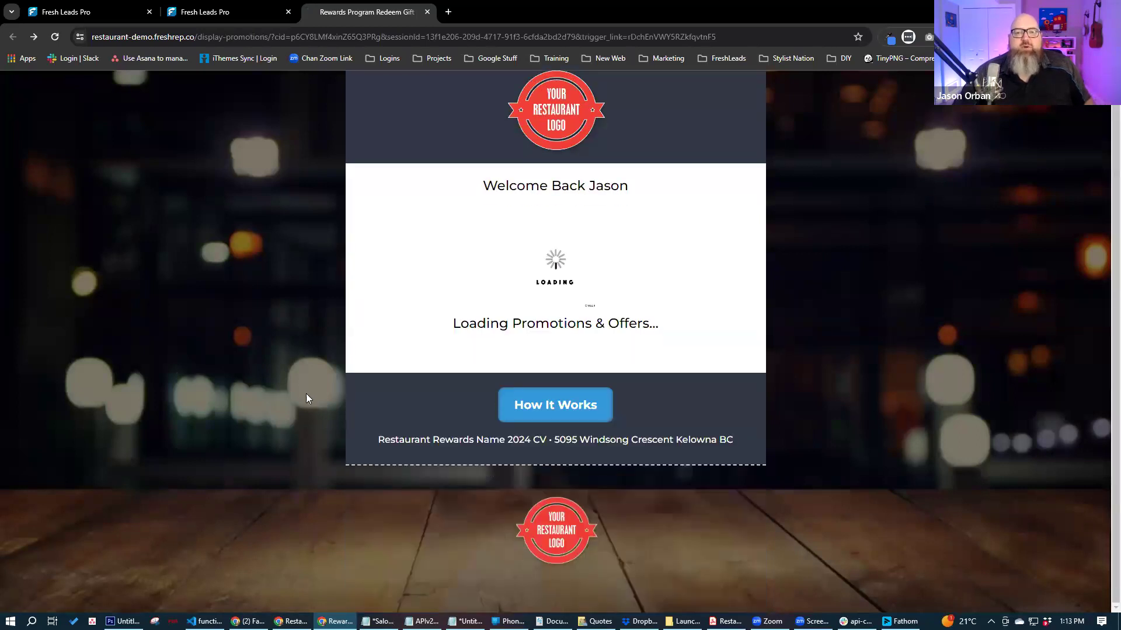
scroll(304, 395, "down", 5)
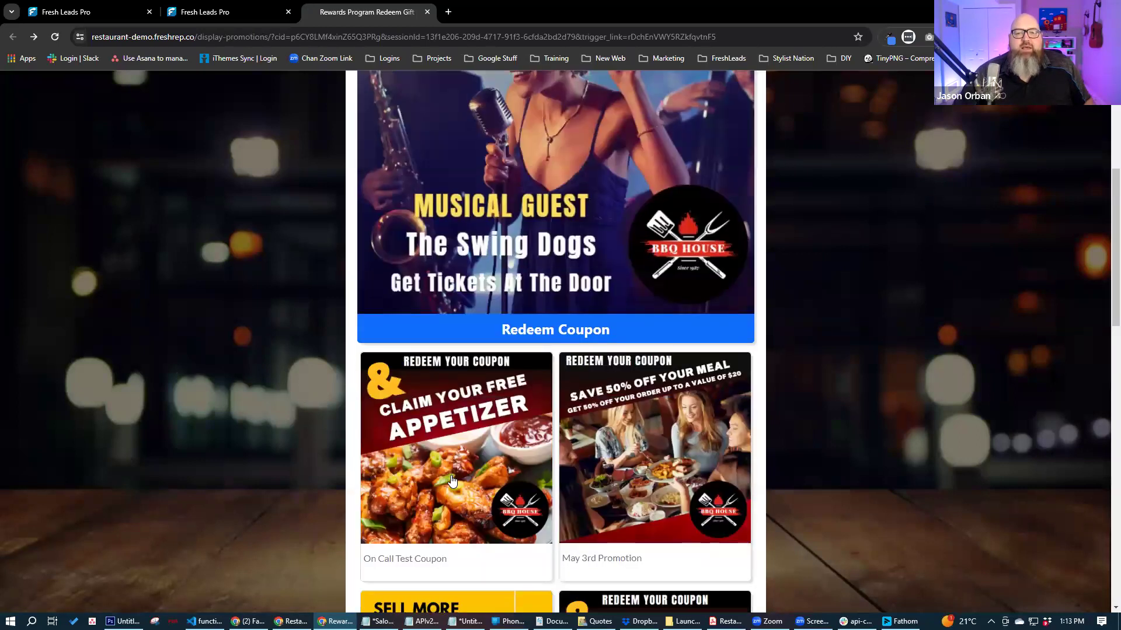
left_click(450, 523)
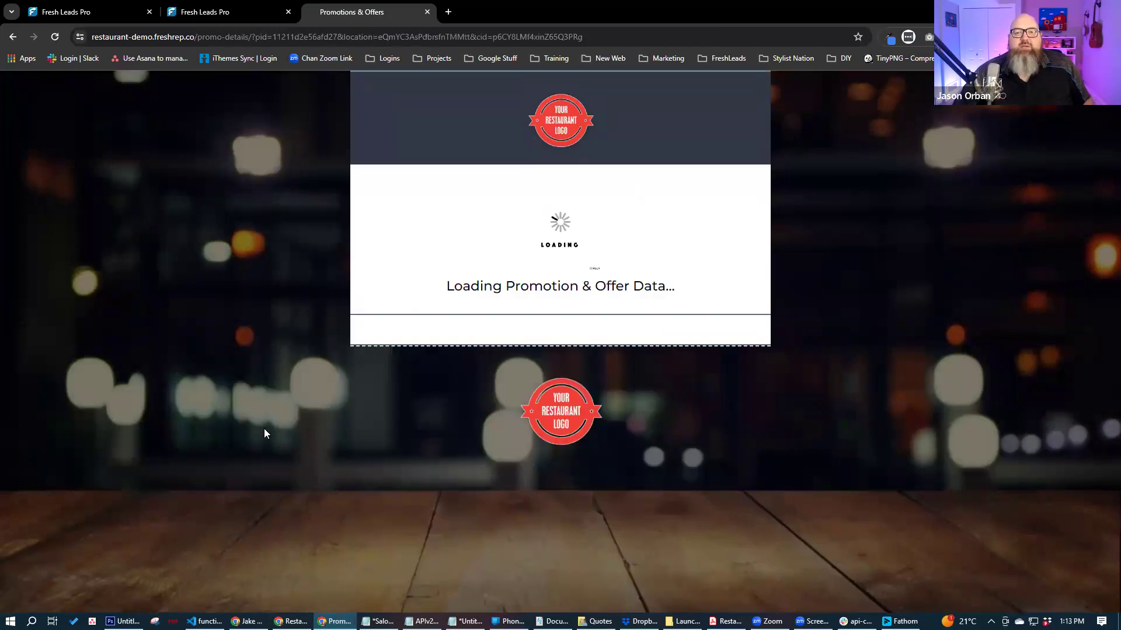
scroll(413, 371, "down", 6)
left_click_drag(431, 357, 679, 400)
left_click(643, 407)
left_click_drag(534, 393, 542, 392)
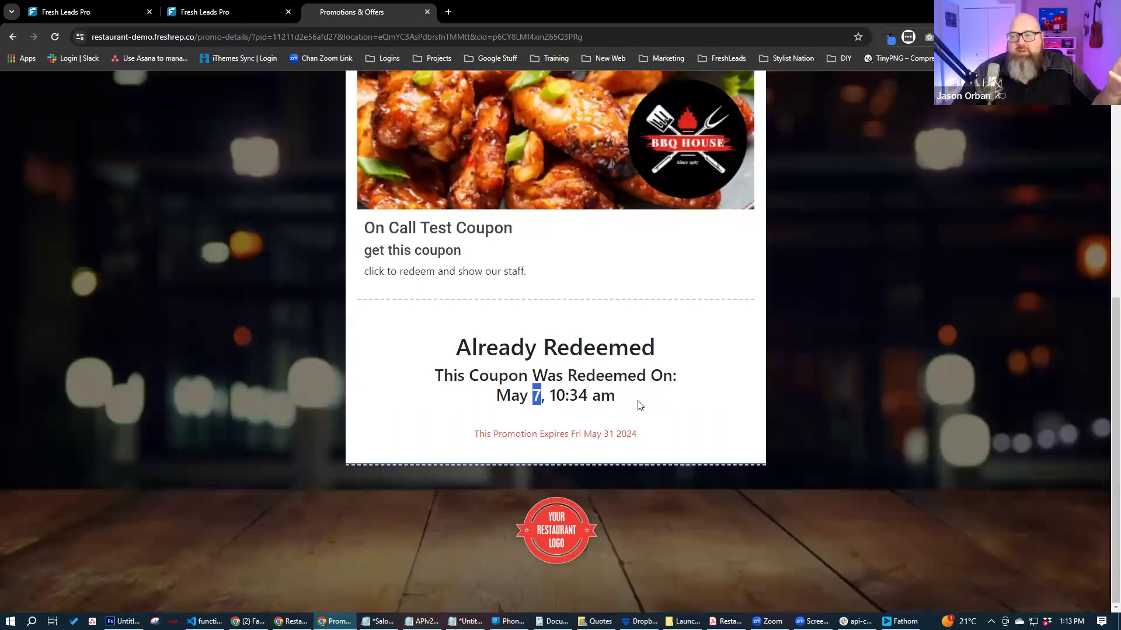
left_click(537, 390)
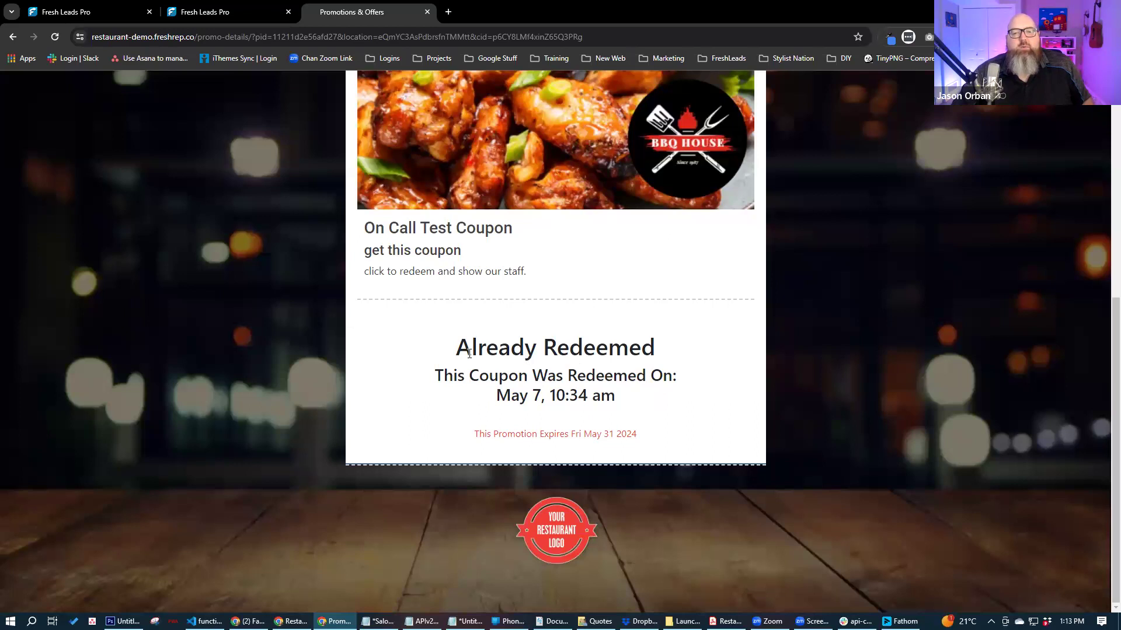
triple_click(559, 350)
- Return to all promotions and switch to the conversation holding the texted coupon code
scroll(362, 385, "up", 3)
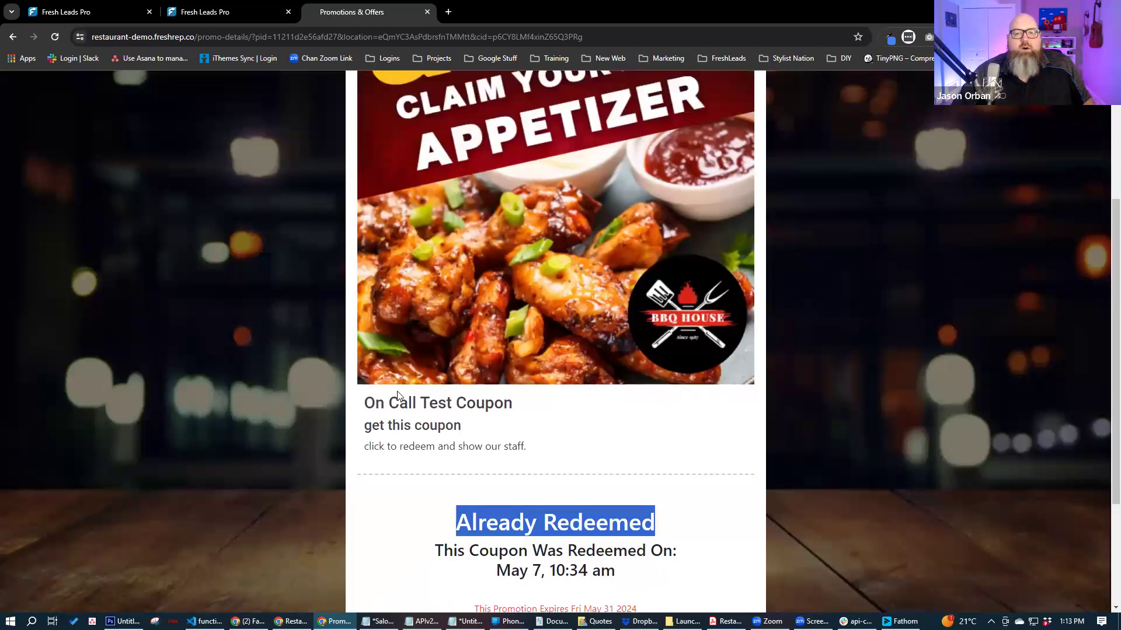
scroll(397, 396, "down", 2)
scroll(291, 325, "up", 6)
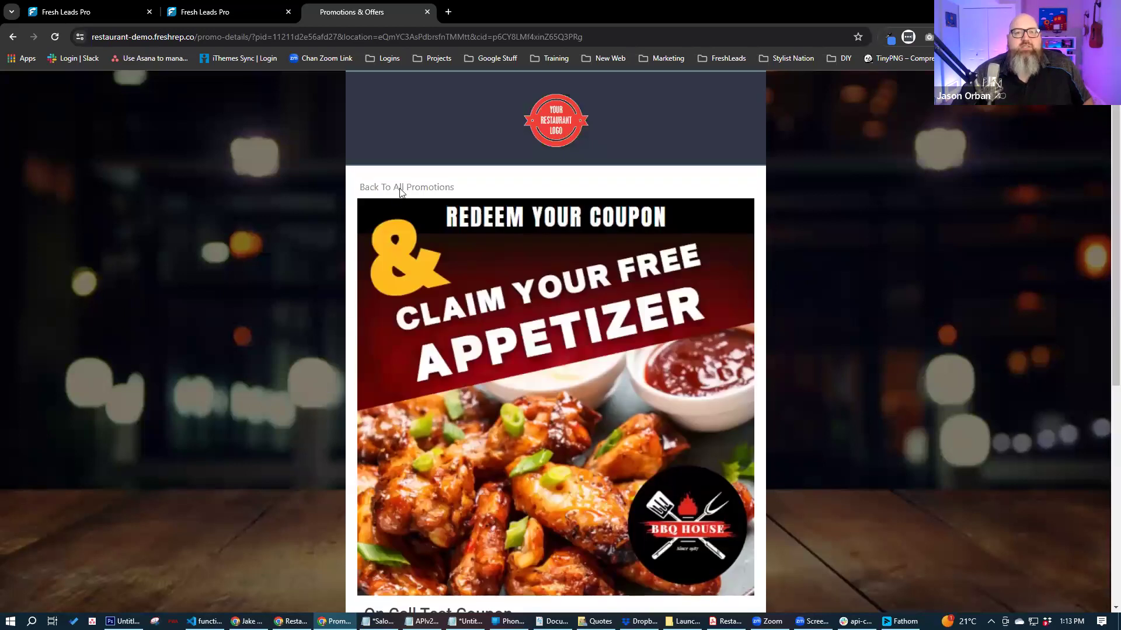
left_click(402, 188)
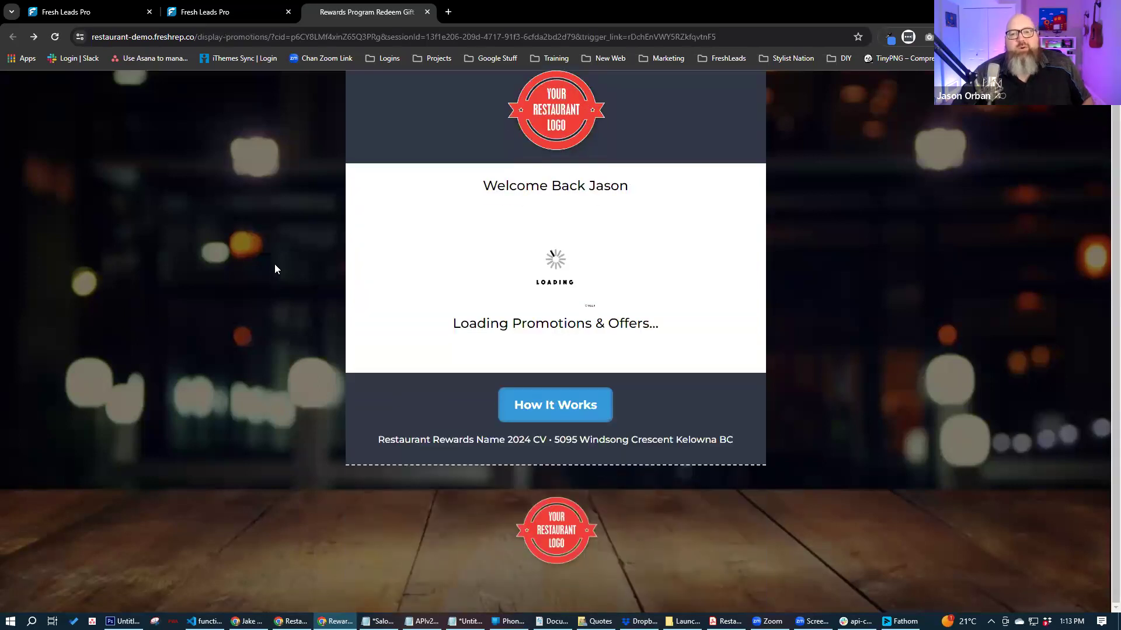
scroll(268, 265, "down", 1)
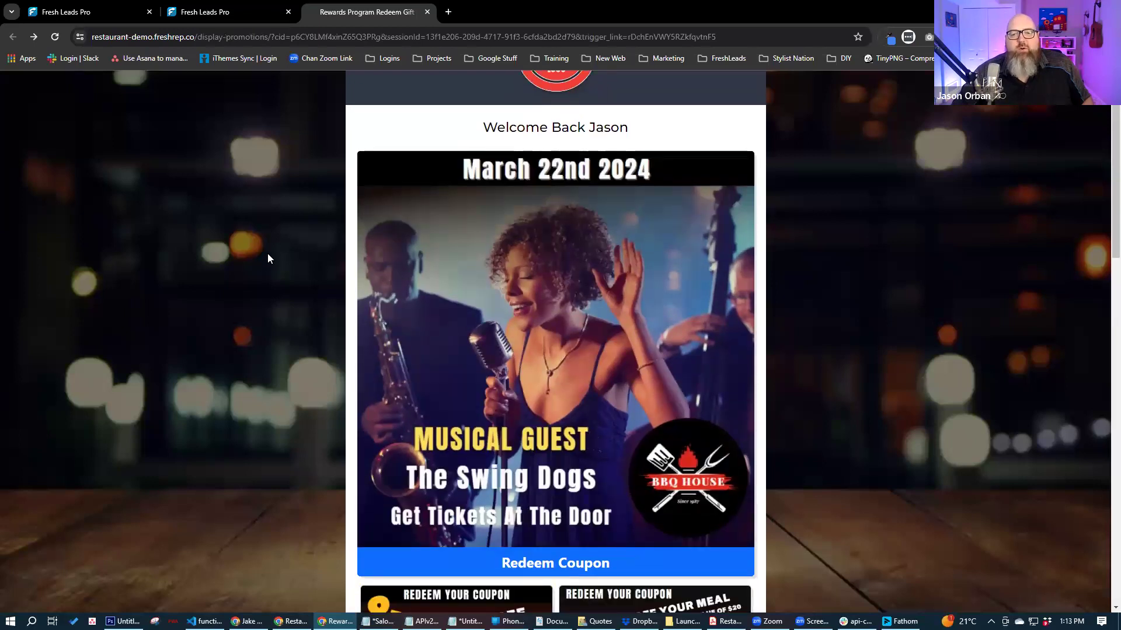
left_click(230, 16)
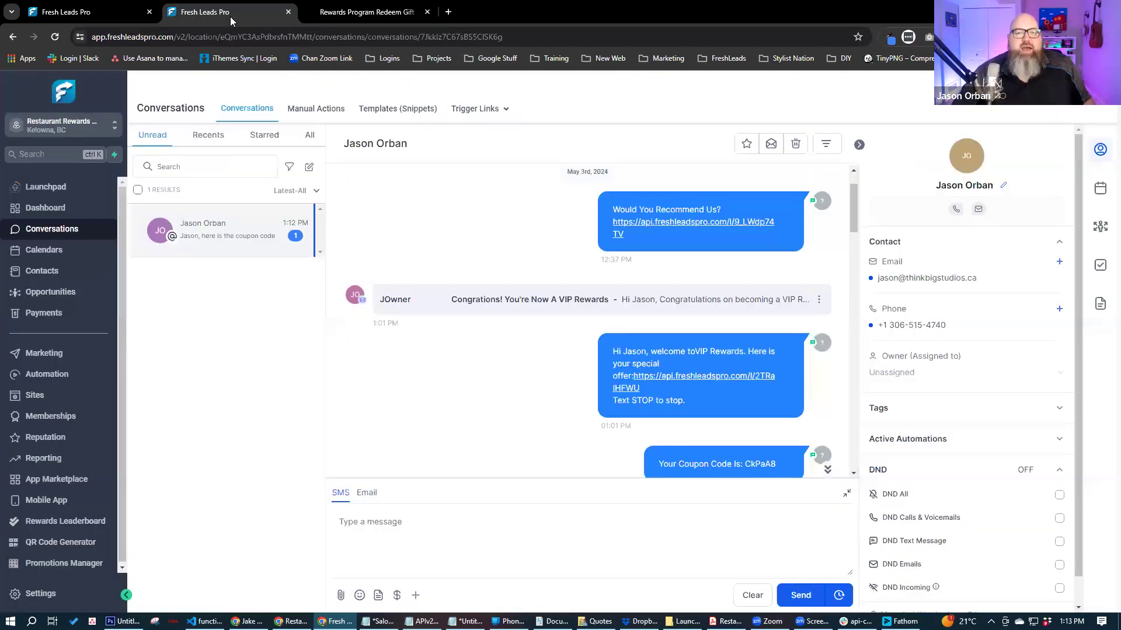
- Go back to the promotions manager and navigate via Conversations to the Sites Funnels list
left_click(106, 12)
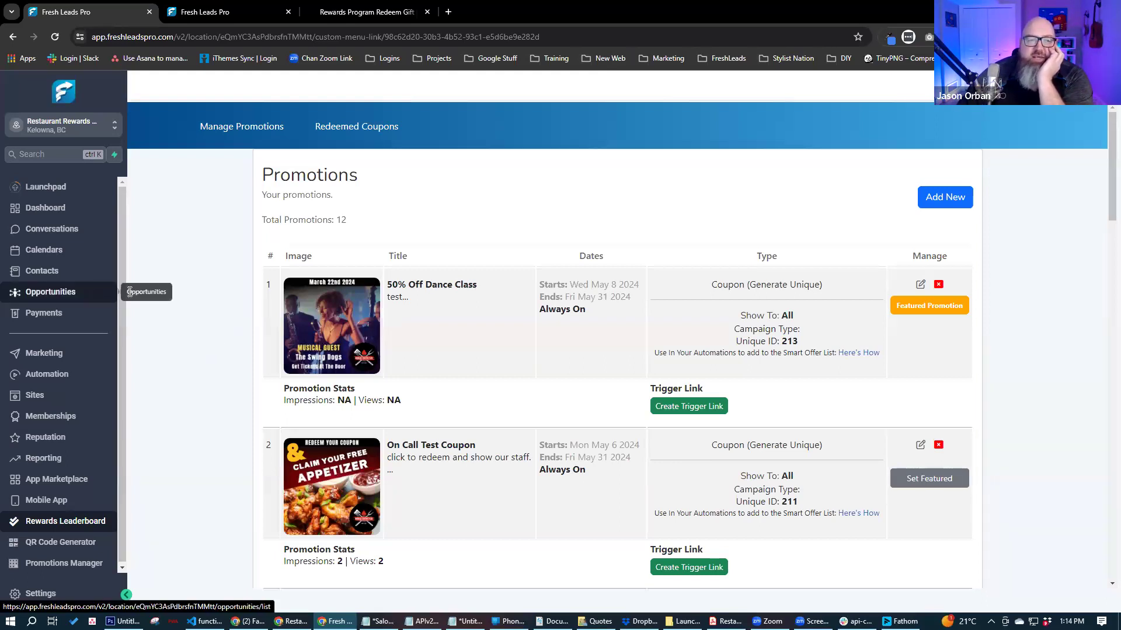
left_click_drag(118, 304, 116, 333)
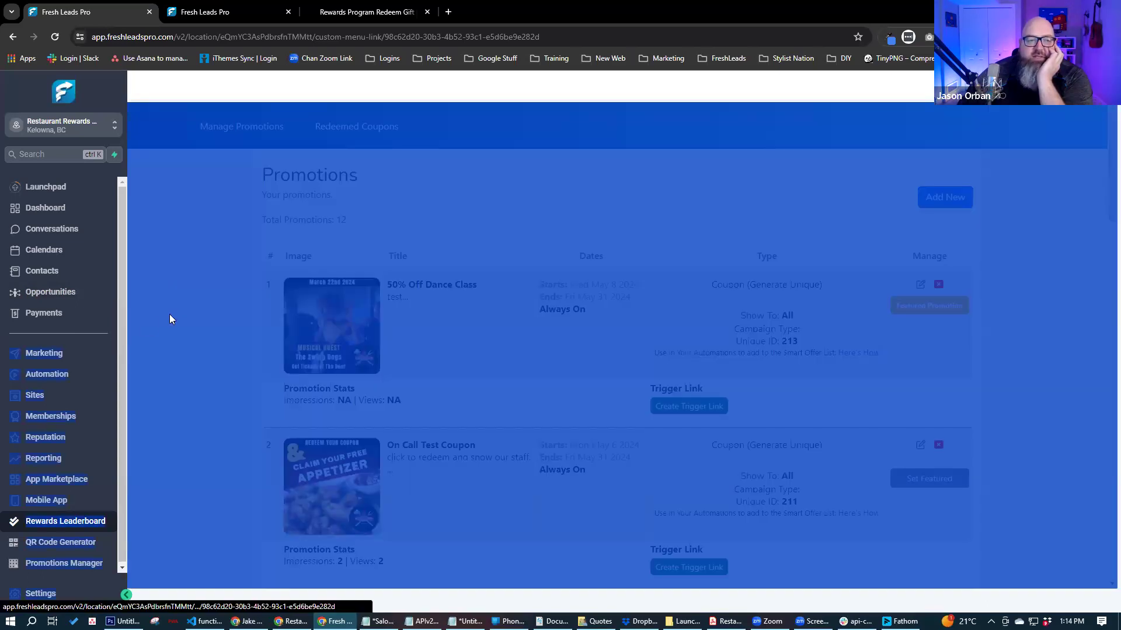
left_click(169, 330)
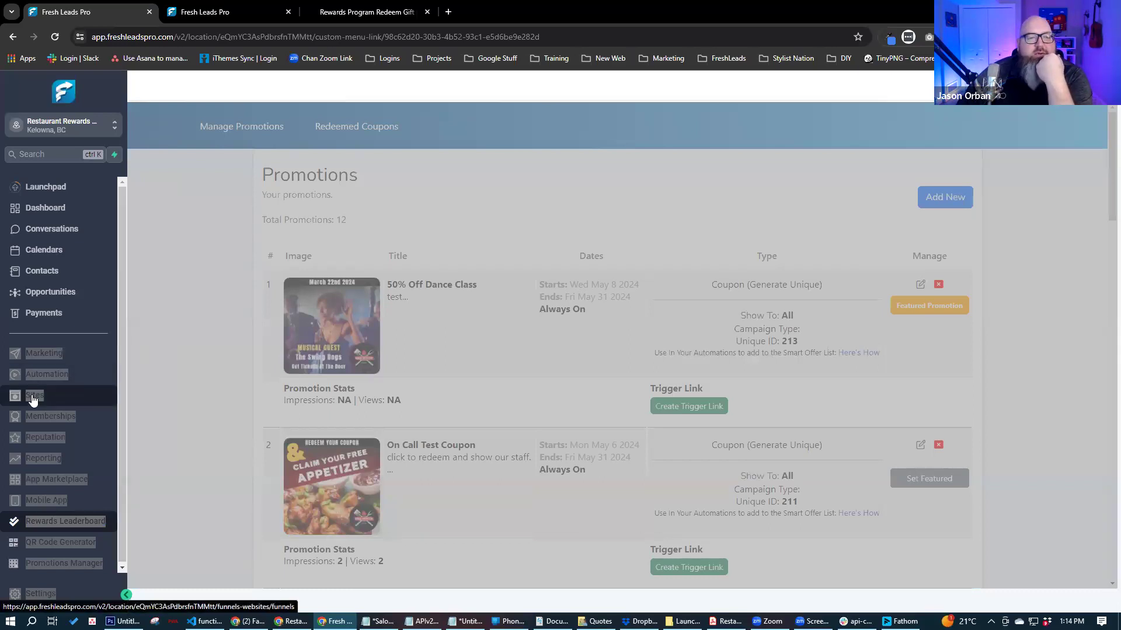
left_click(44, 230)
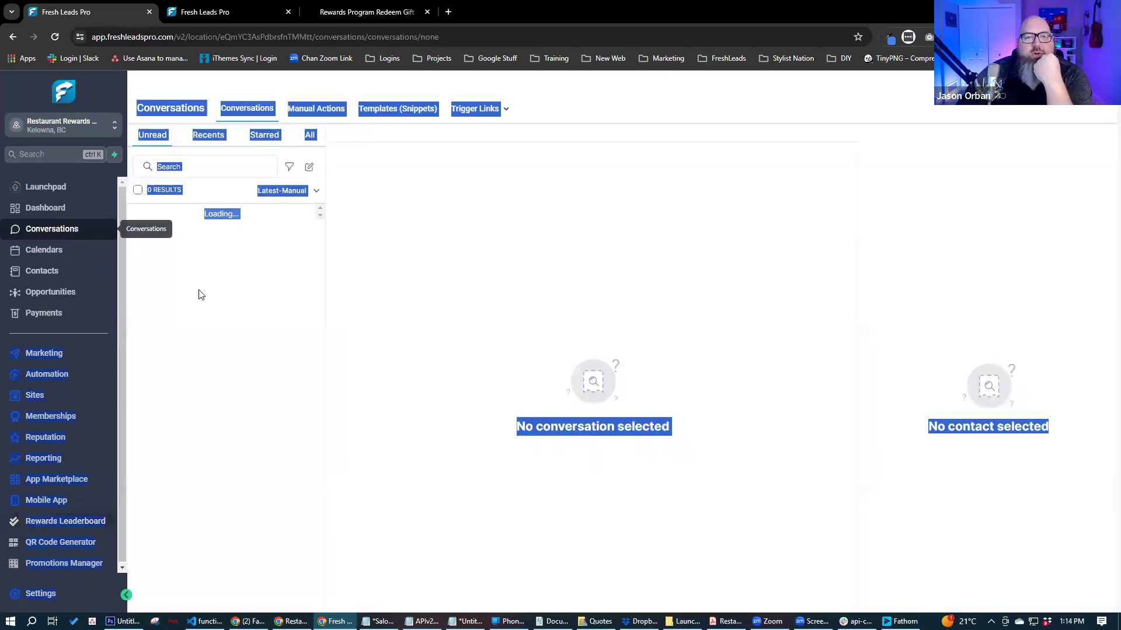
left_click(41, 398)
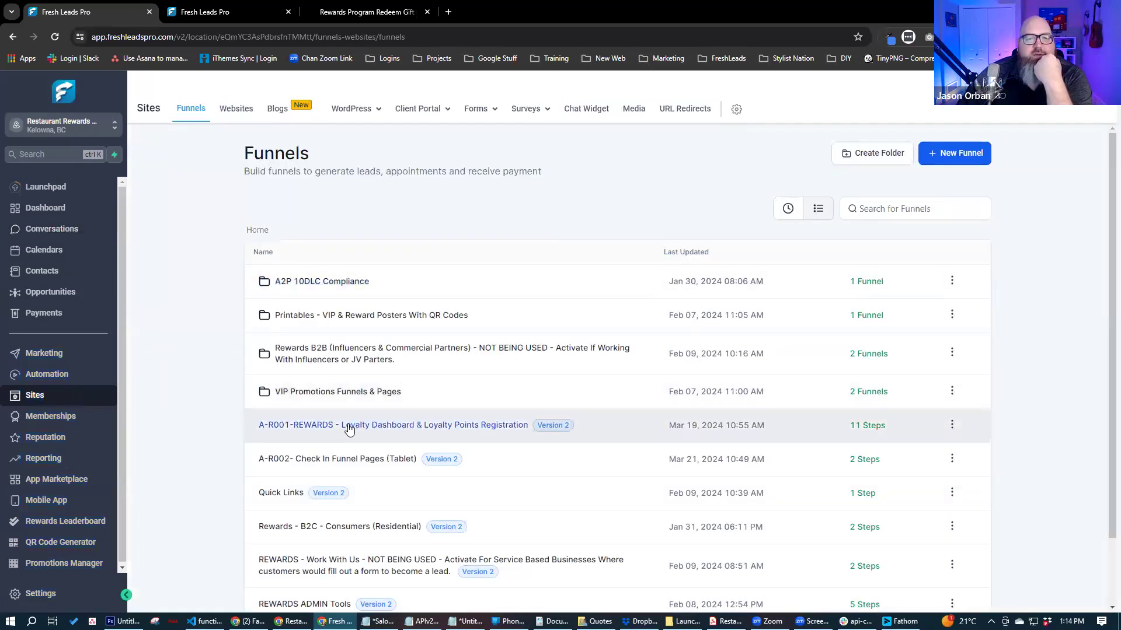
- Look at the A-R002 Check In Funnel Pages funnel, then return and open the Conversations inbox
left_click(335, 463)
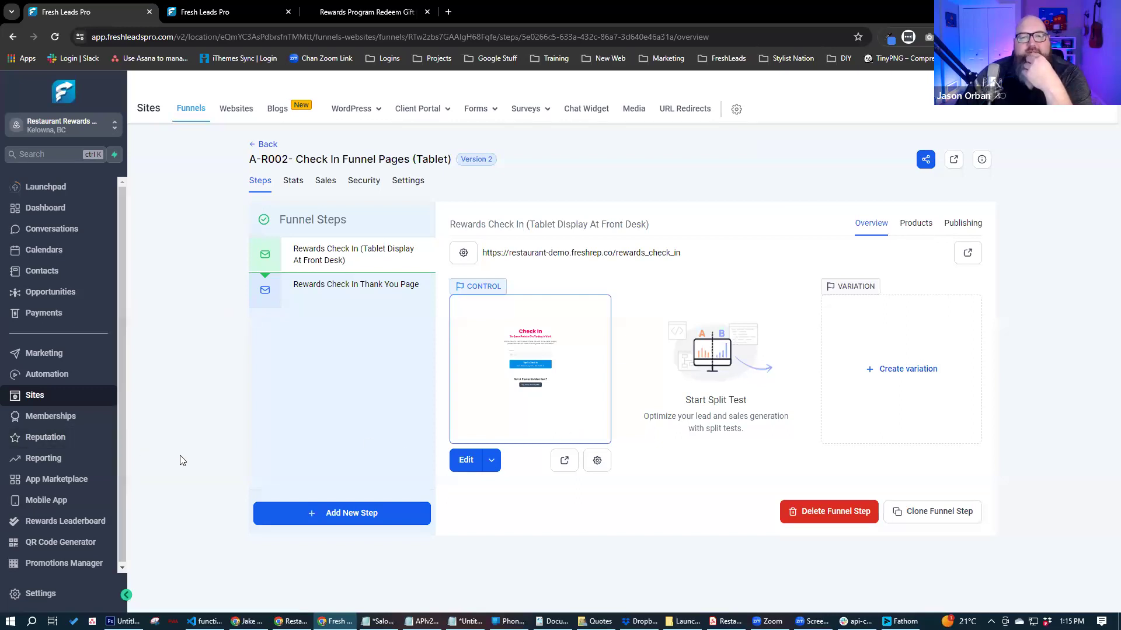
left_click(264, 144)
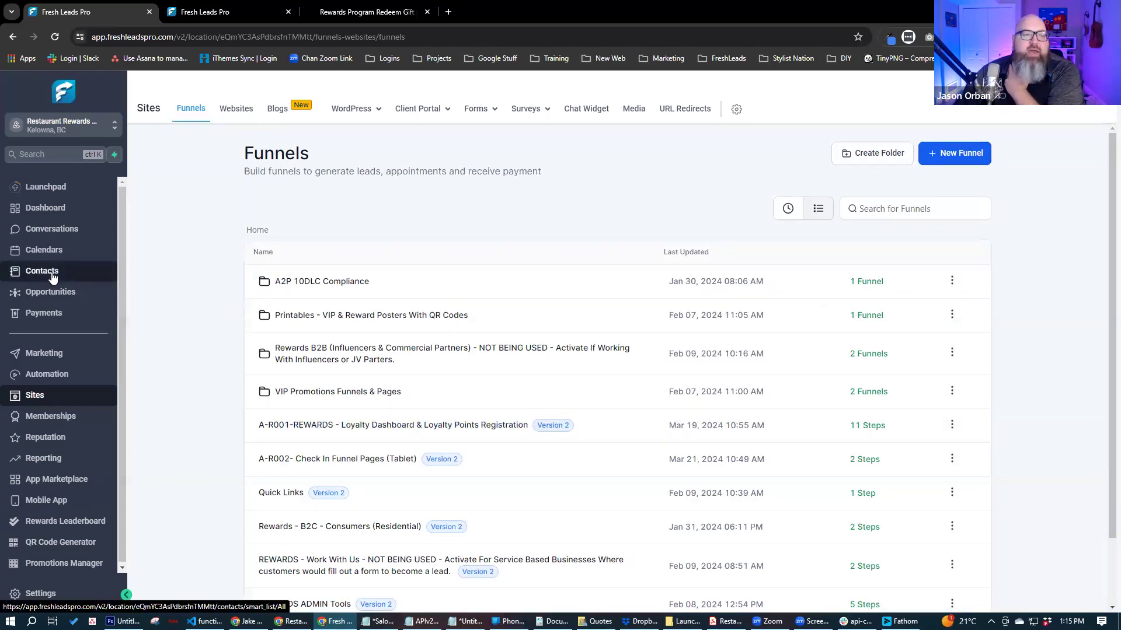
left_click(52, 229)
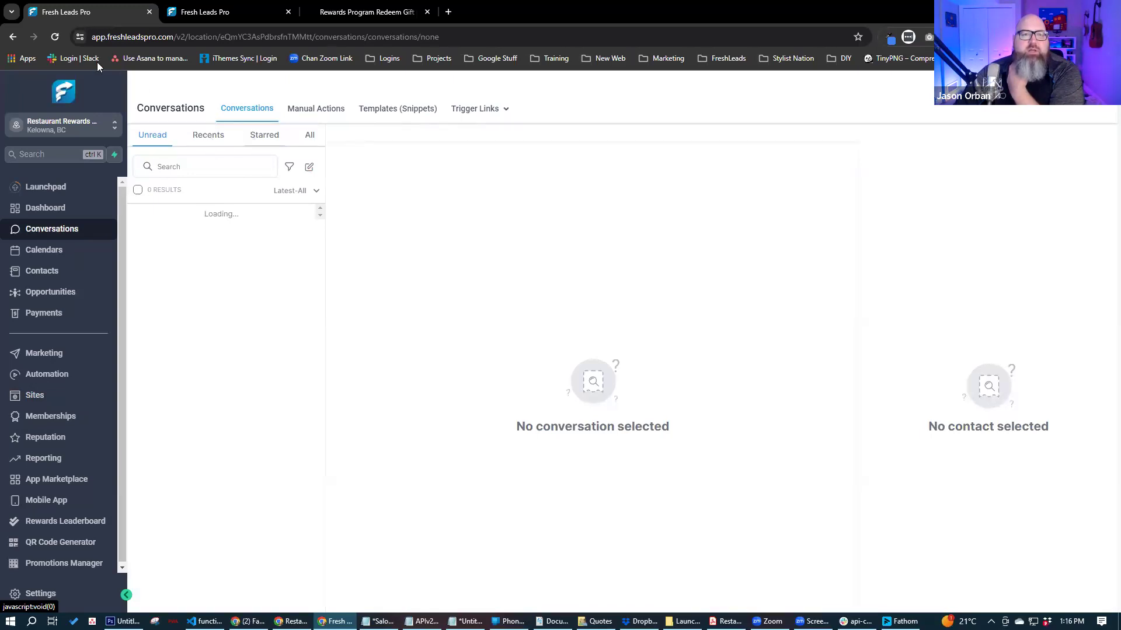
- Reload, show All conversations, and follow the redemption email's Login To Your Loyalty Dashboard link
left_click(55, 37)
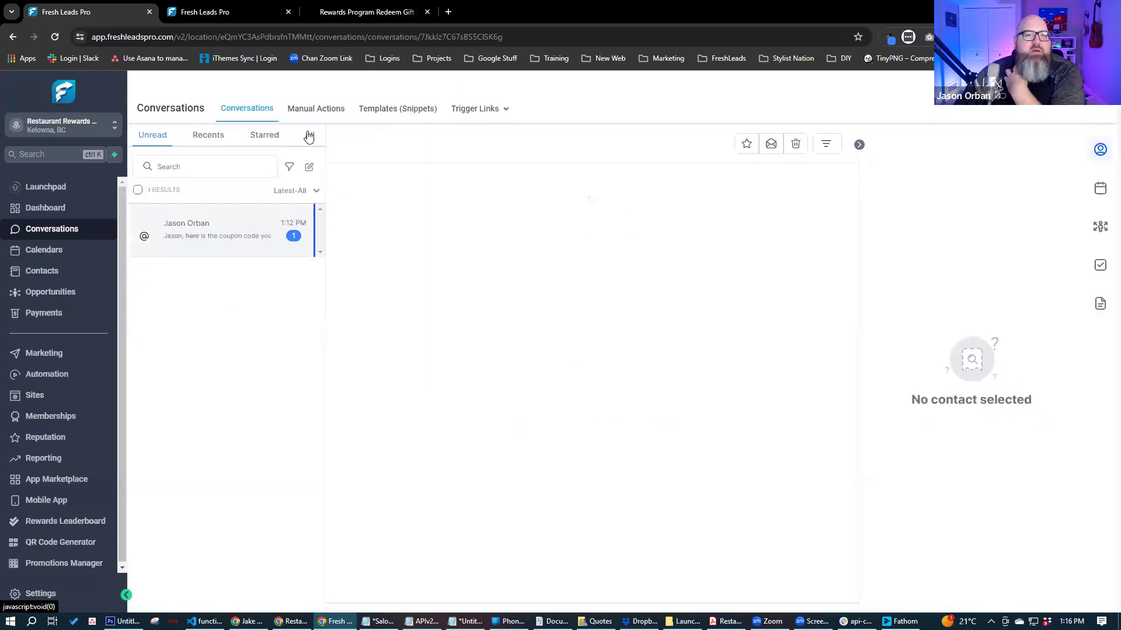
left_click(309, 136)
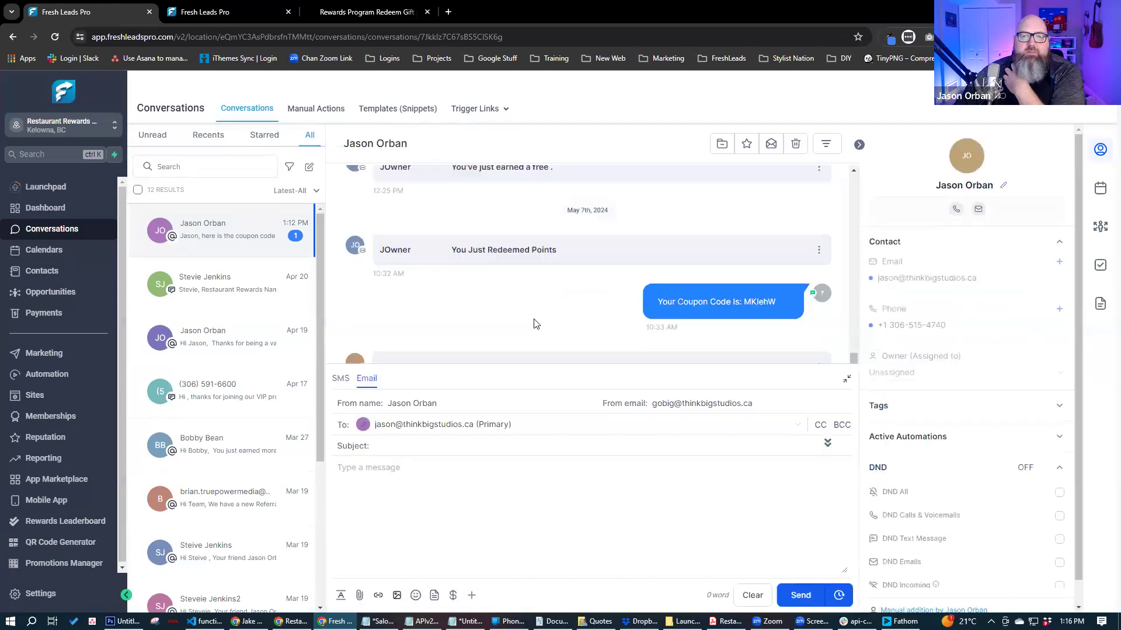
scroll(536, 324, "down", 3)
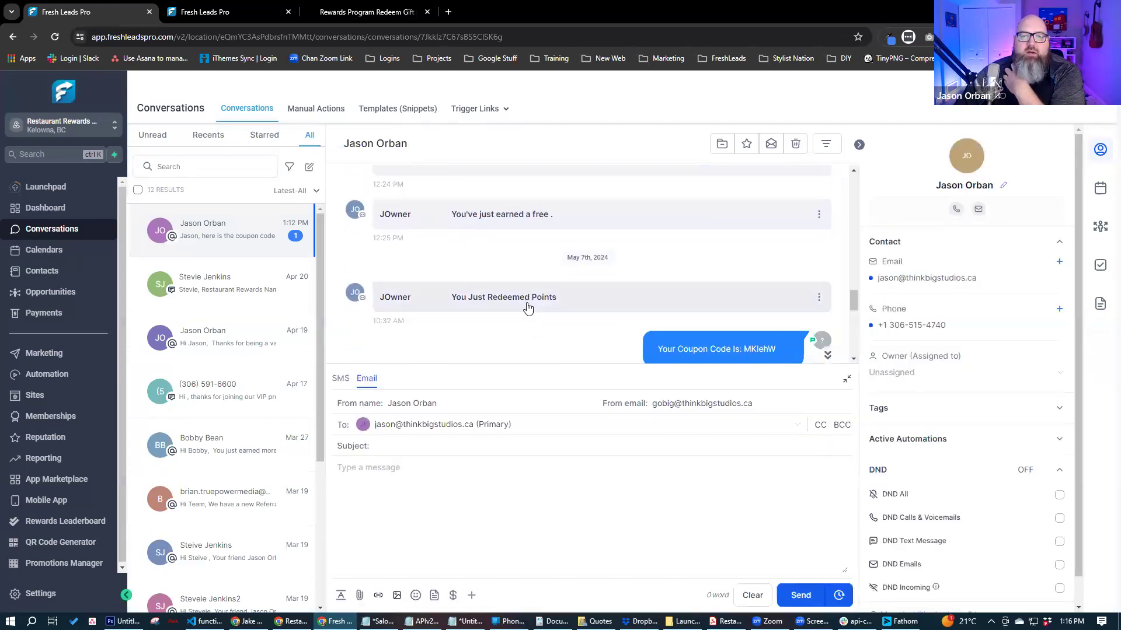
scroll(577, 289, "down", 2)
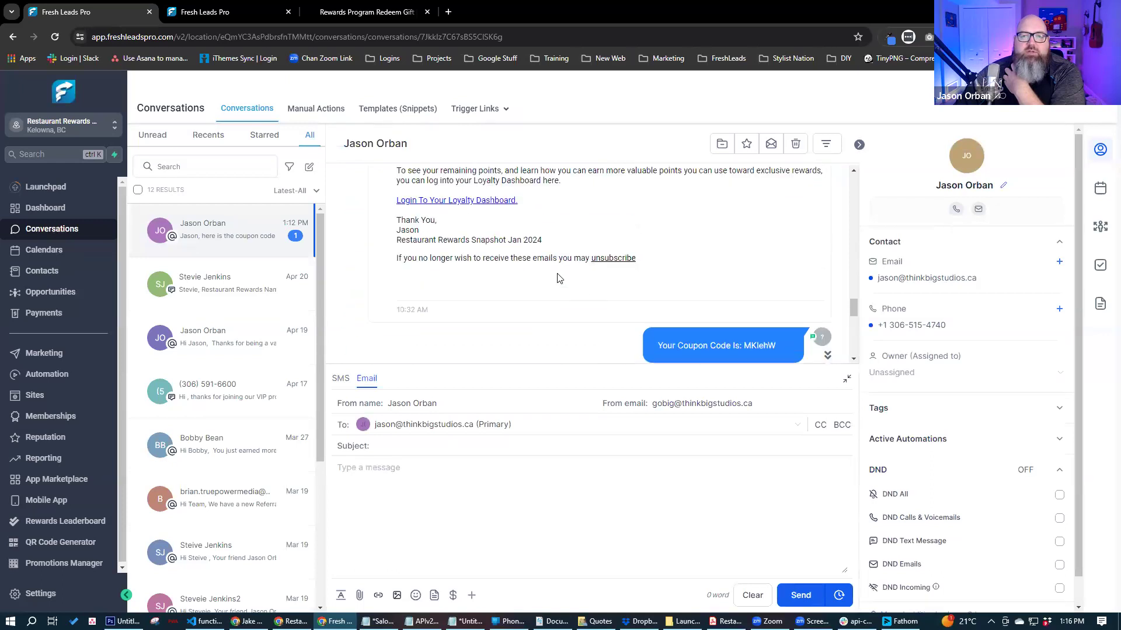
scroll(590, 241, "up", 2)
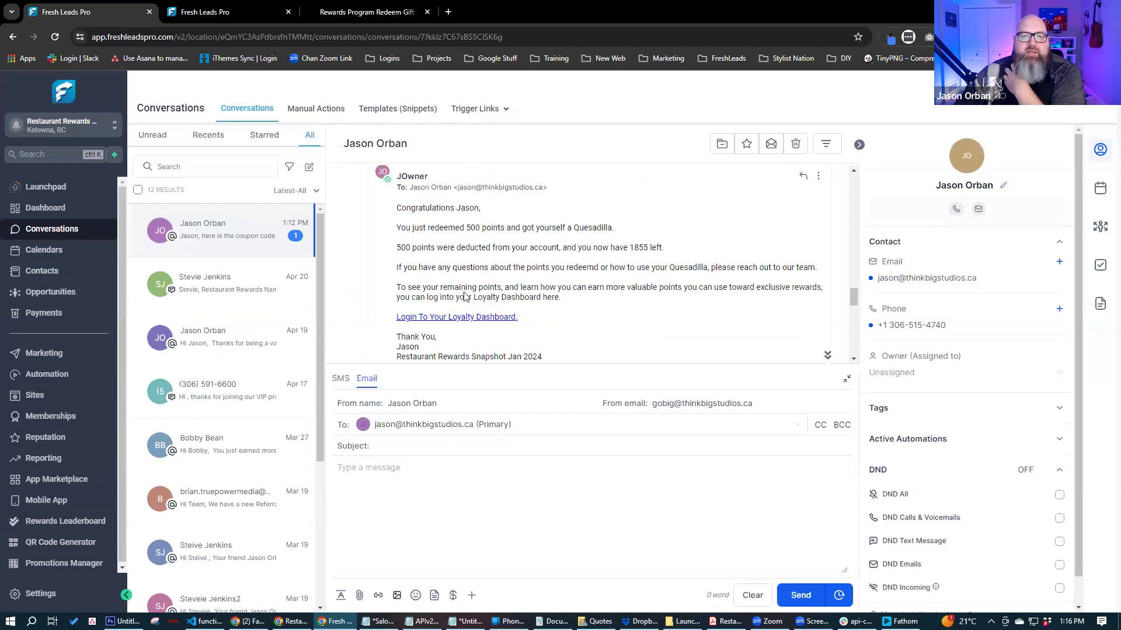
left_click(464, 319)
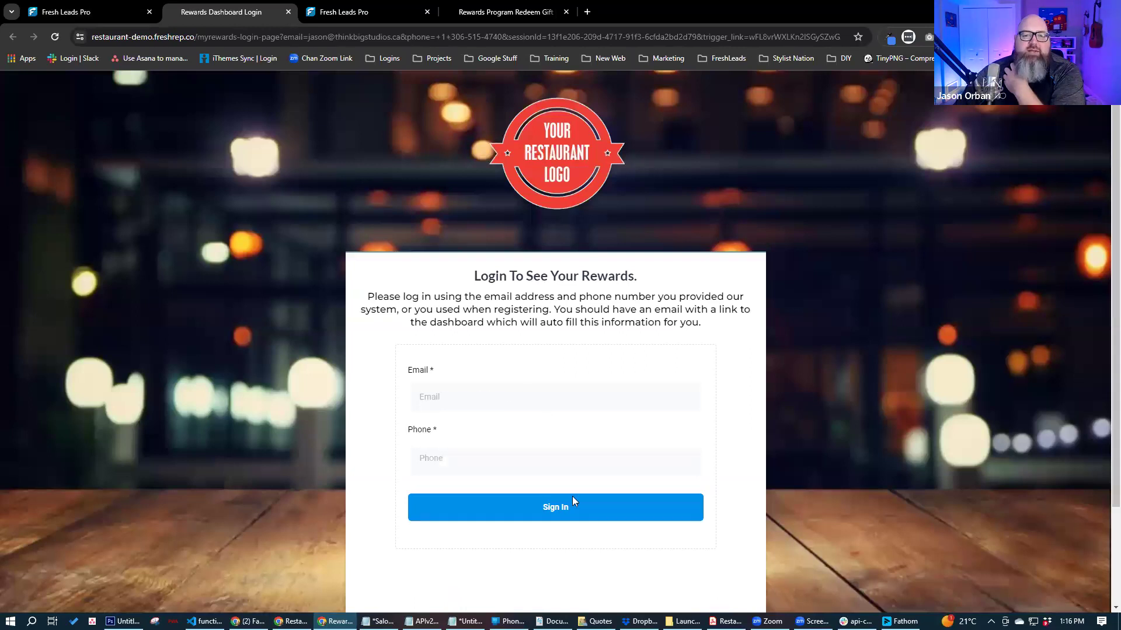
- Sign in to the customer's rewards dashboard
left_click(558, 515)
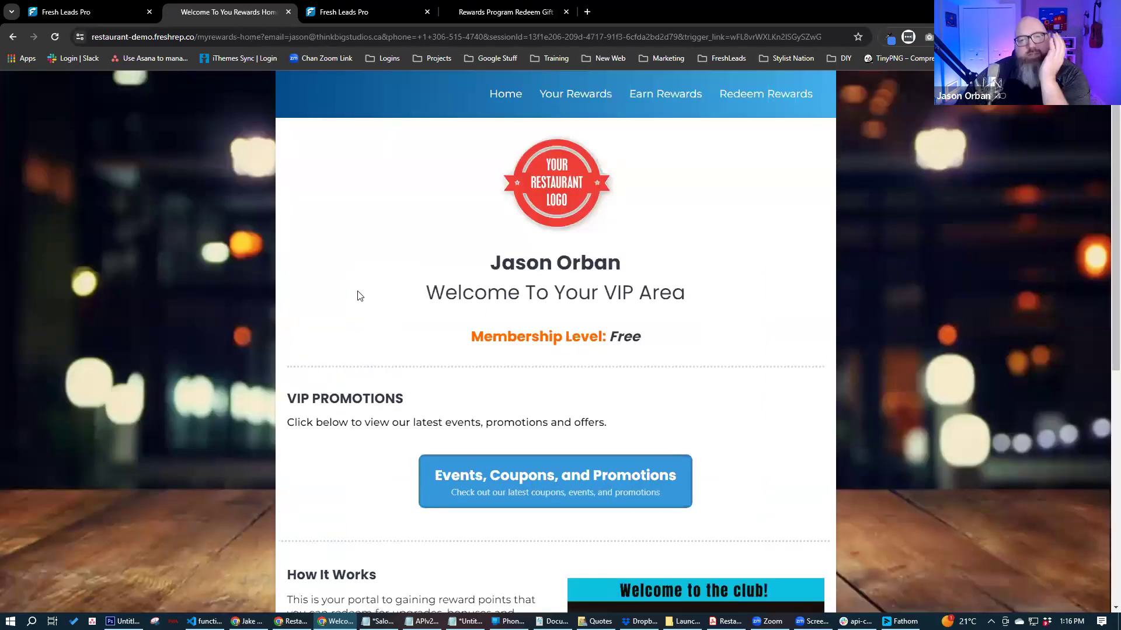
scroll(271, 286, "down", 7)
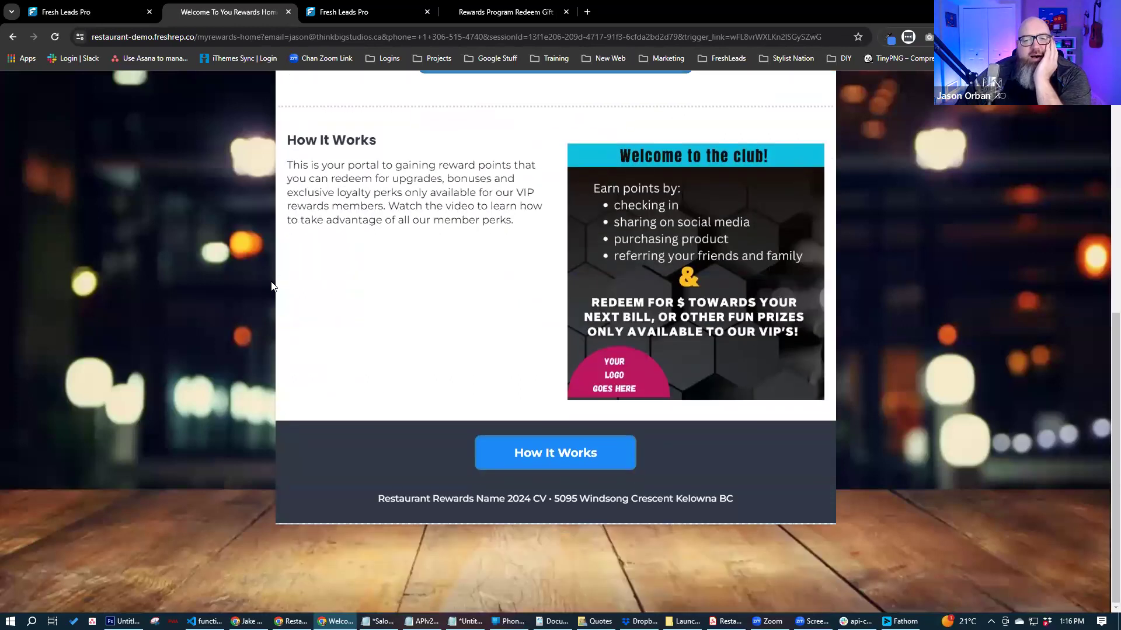
scroll(270, 286, "up", 7)
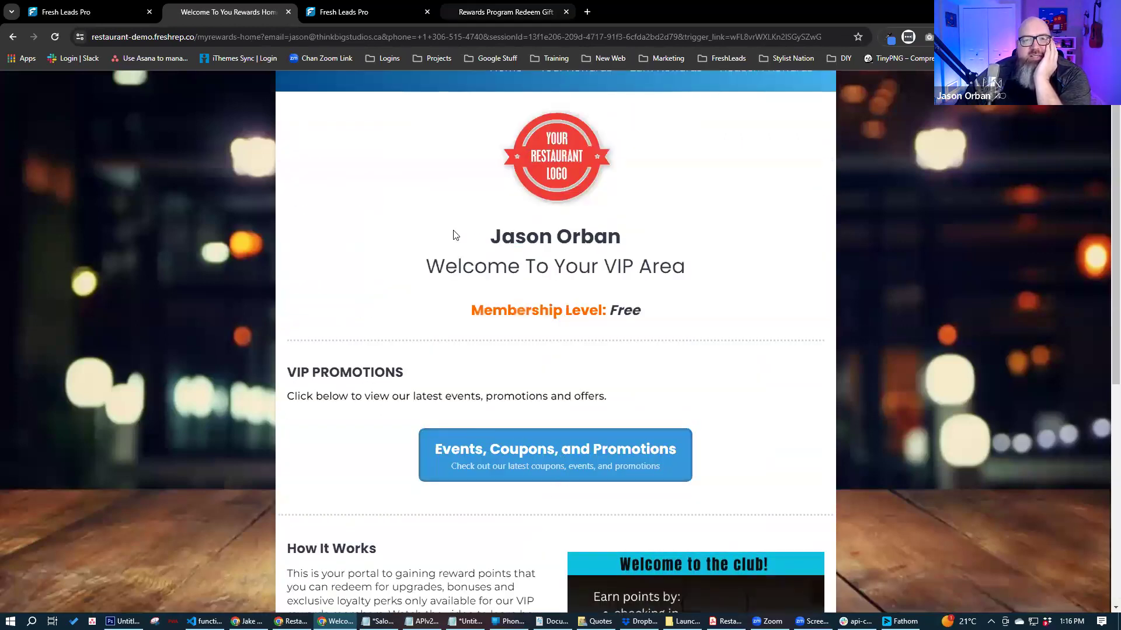
scroll(454, 239, "up", 1)
- Review Your Rewards: 1815 current points and a 500-point redemption dated 2024-05-07, then view Earn Rewards
left_click(561, 106)
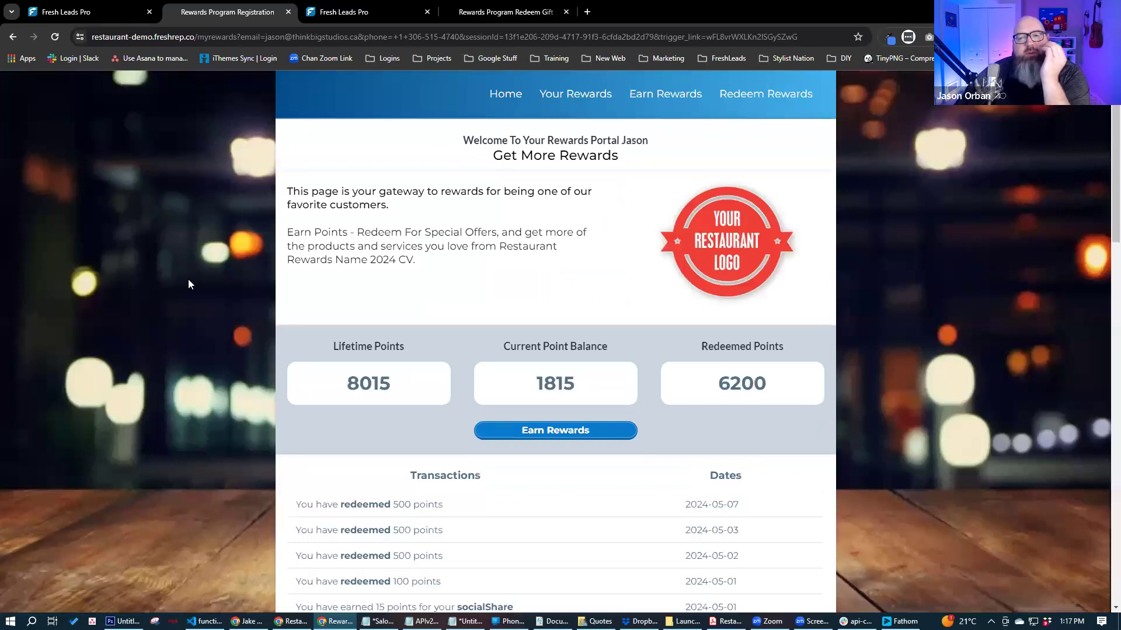
scroll(189, 285, "down", 12)
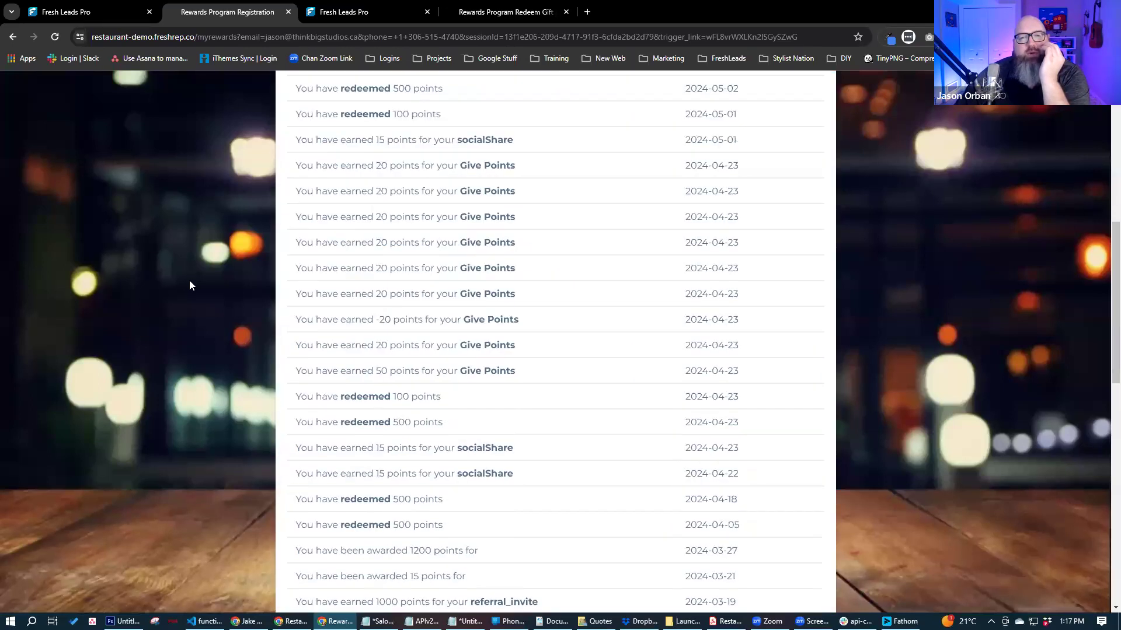
scroll(189, 285, "up", 15)
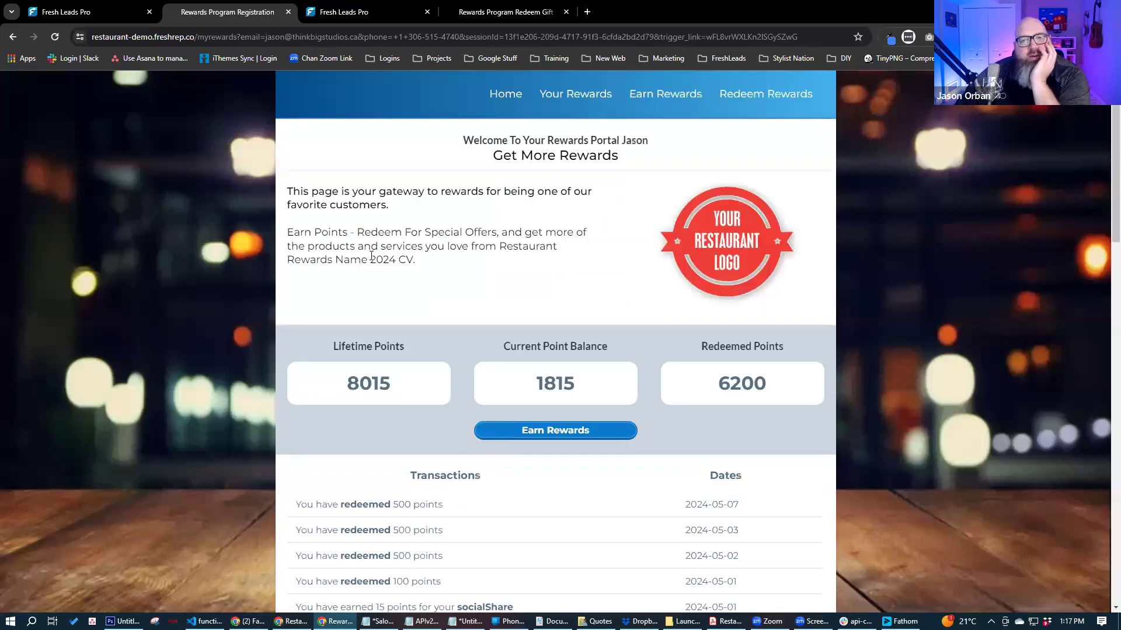
left_click(654, 95)
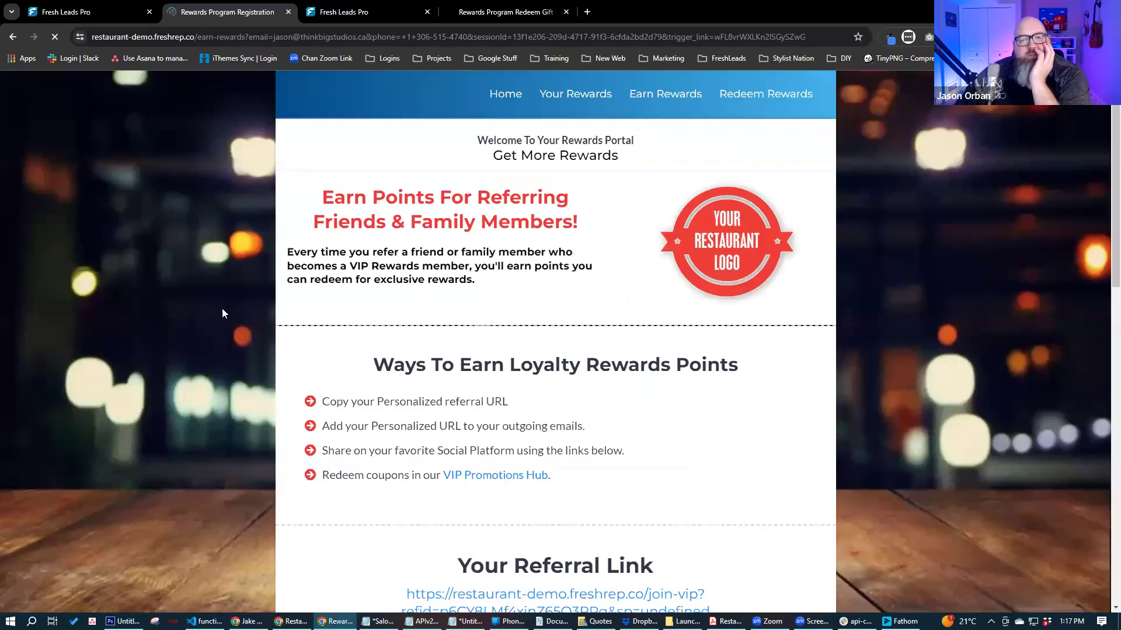
- Scroll through the Earn Rewards page to review the ways to earn points
scroll(222, 313, "down", 5)
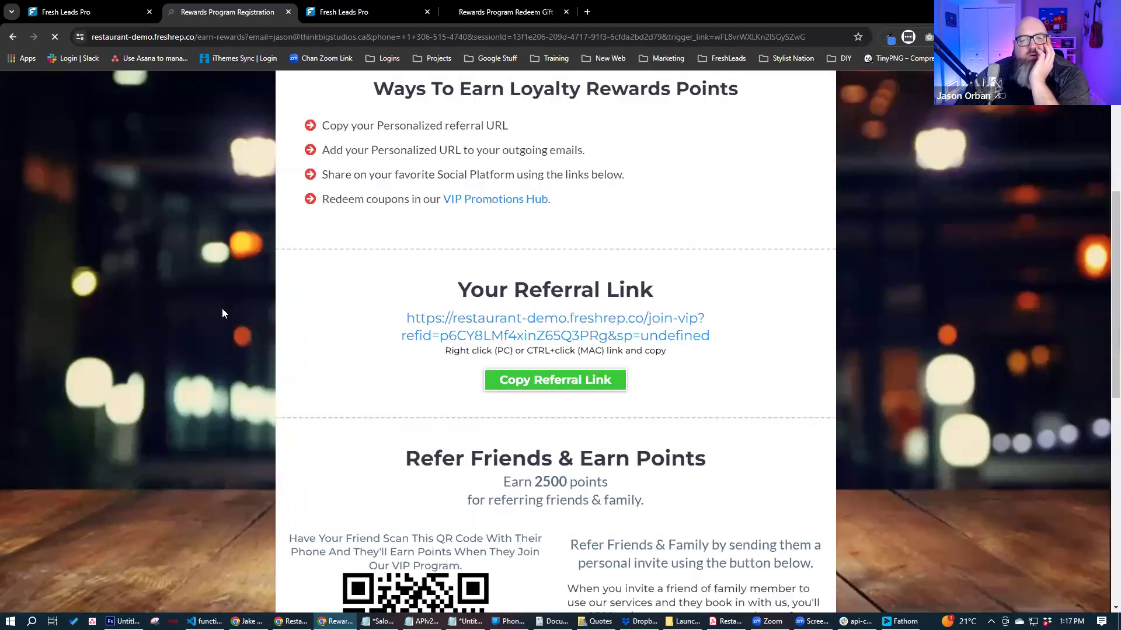
scroll(262, 335, "down", 1)
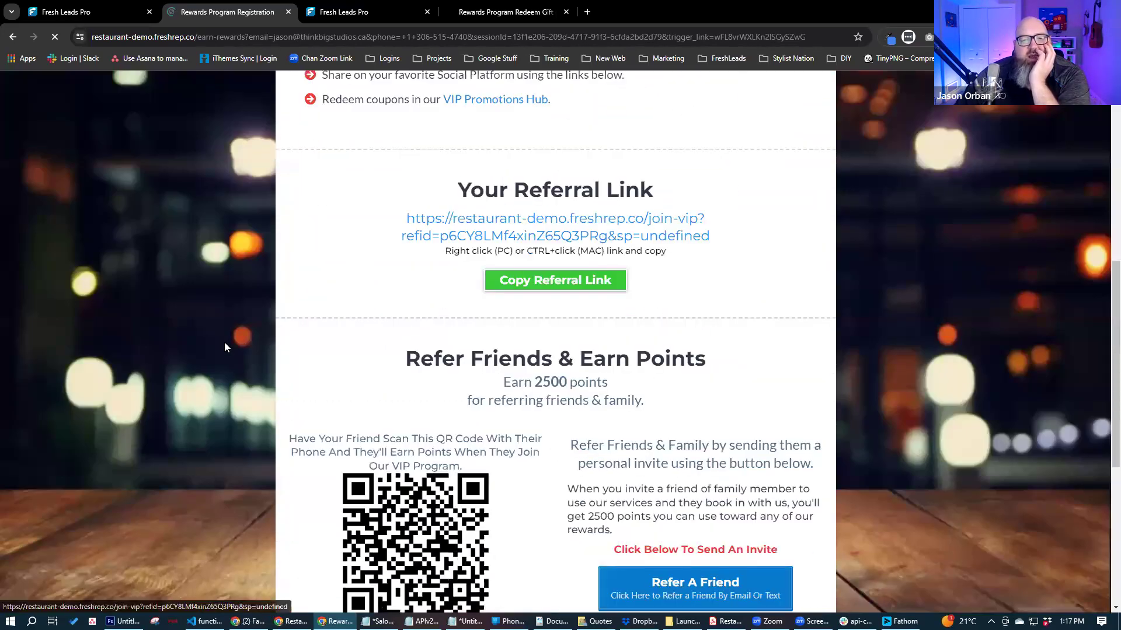
scroll(280, 353, "down", 3)
scroll(362, 362, "up", 2)
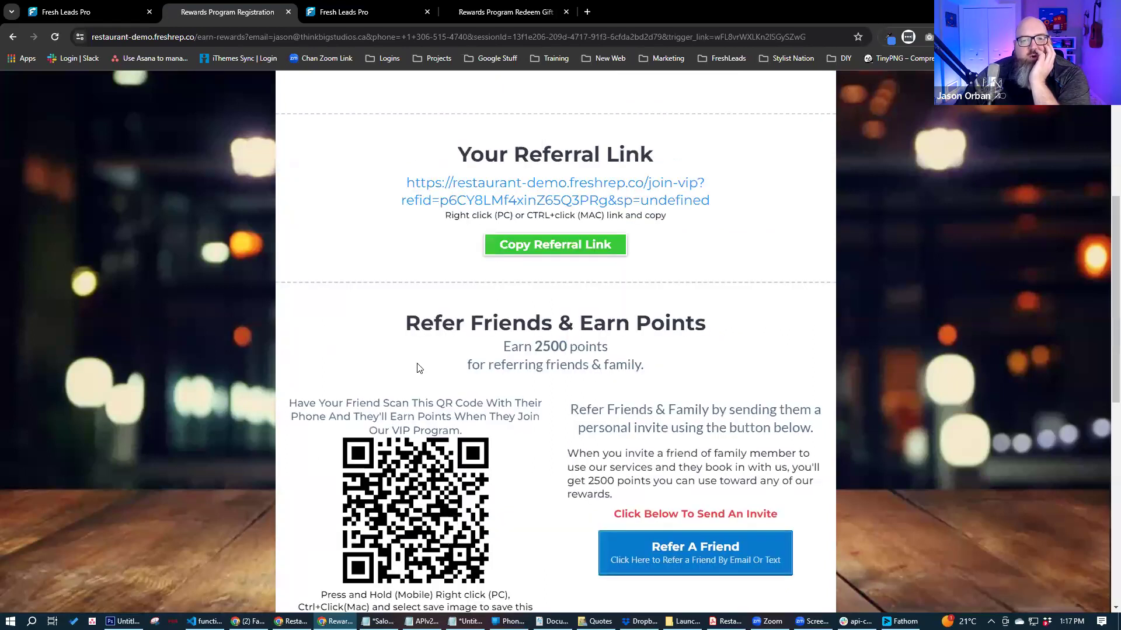
scroll(510, 375, "up", 2)
scroll(511, 385, "down", 4)
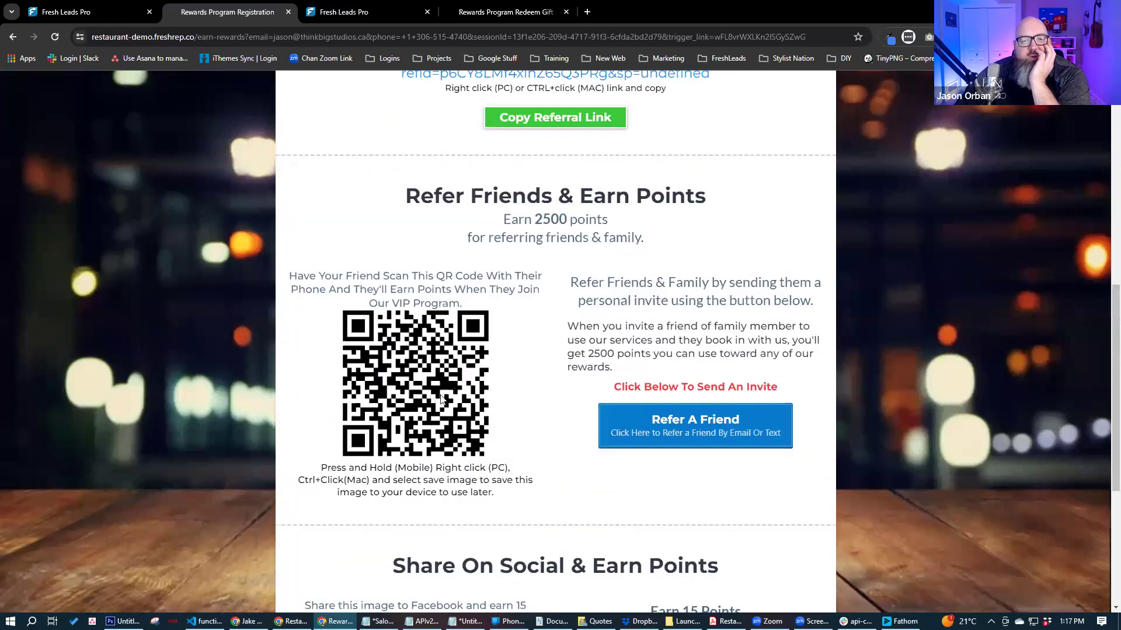
- Open the refer-a-friend form, try the referrer's name field, then close it without submitting
left_click(656, 427)
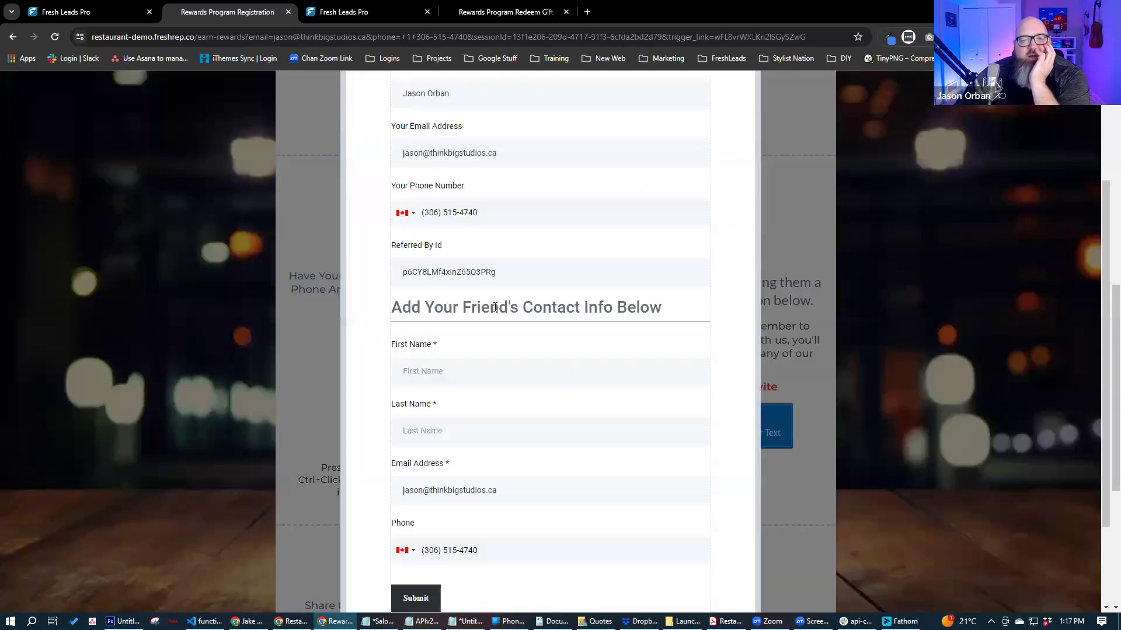
scroll(450, 191, "up", 2)
left_click(449, 191)
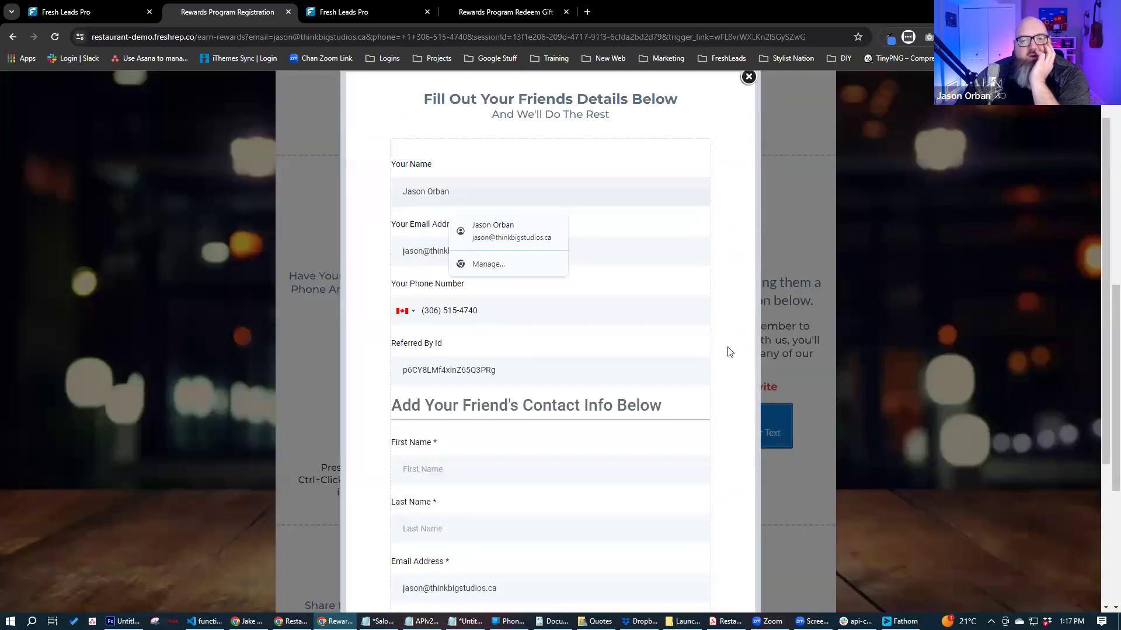
scroll(729, 370, "down", 3)
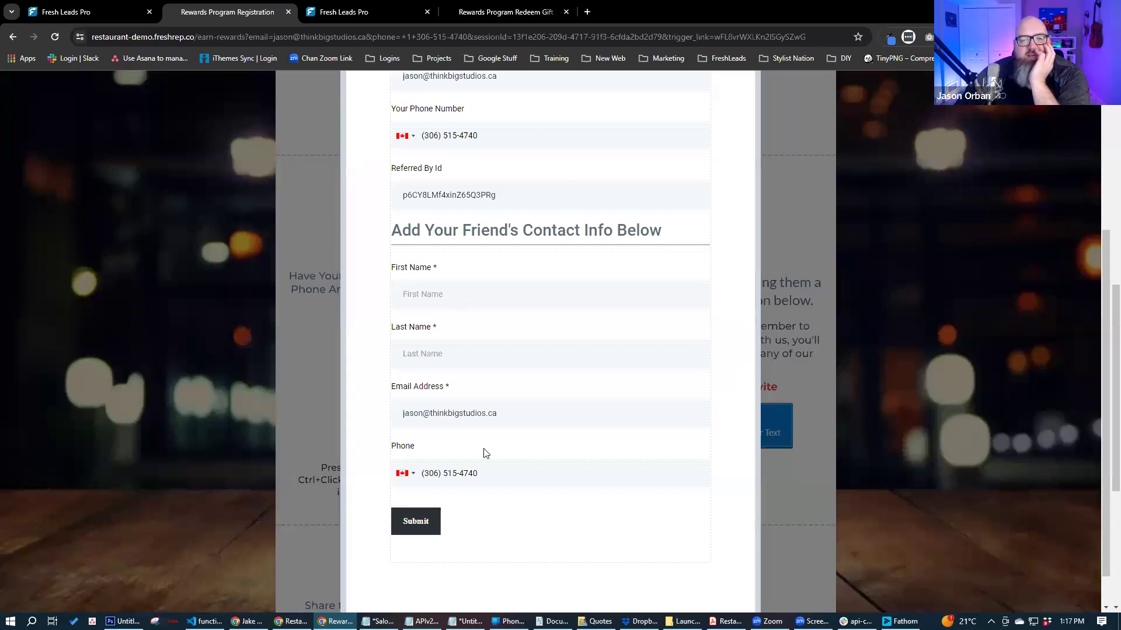
scroll(743, 139, "up", 4)
left_click(747, 135)
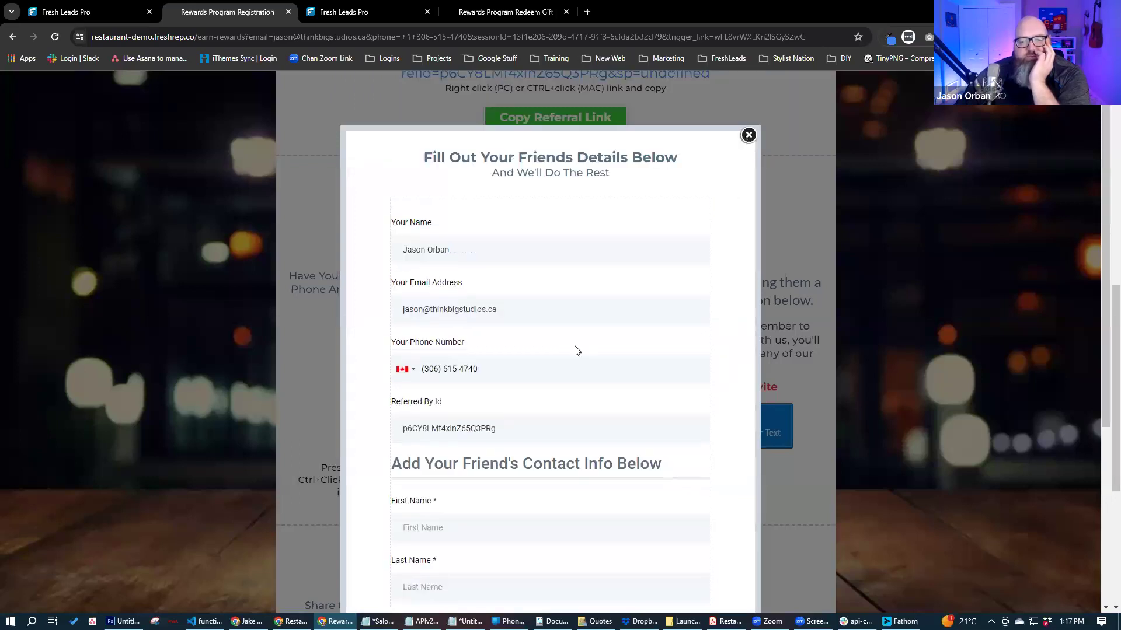
- Share the rewards page to Facebook from Share On Social, then close the share window
scroll(603, 401, "down", 5)
left_click(635, 416)
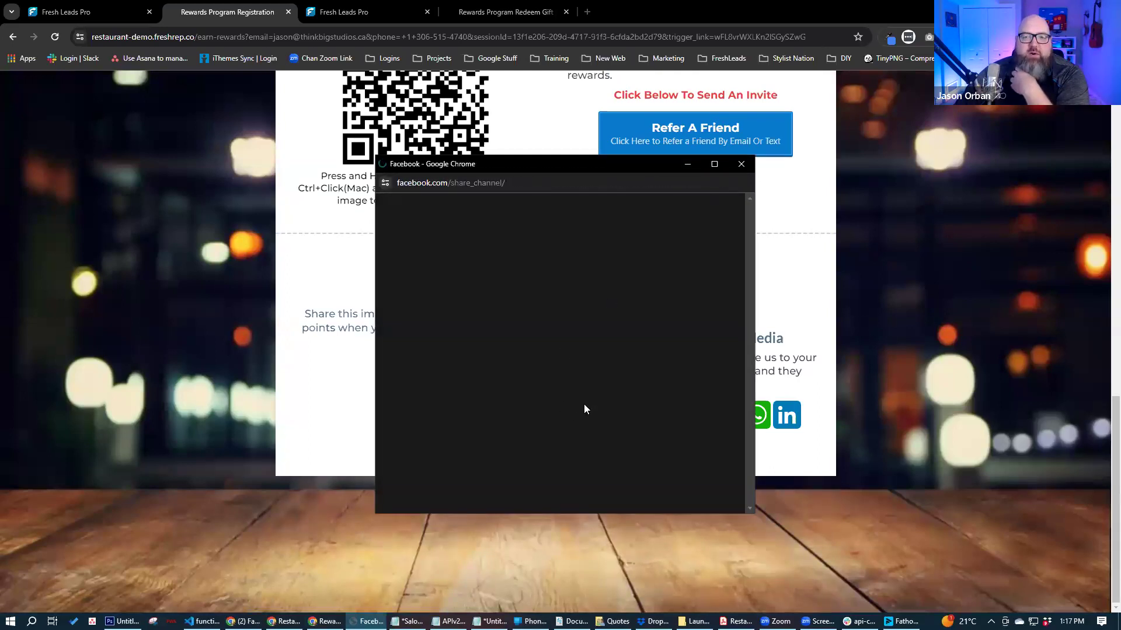
left_click(741, 168)
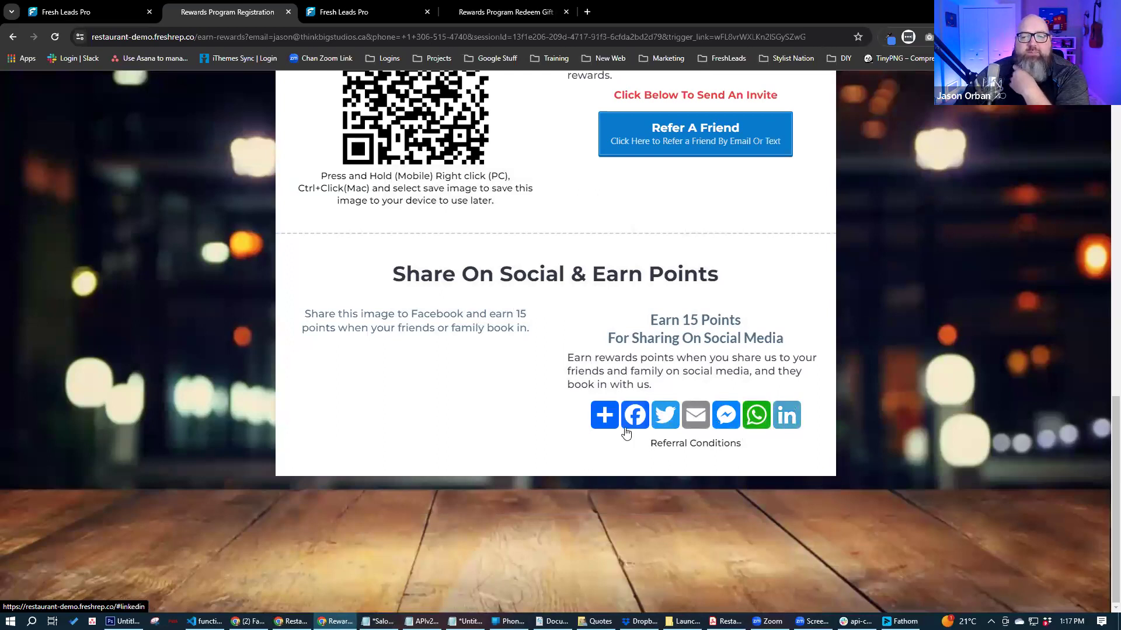
- Browse the full list of sharing services, then close it
left_click(605, 415)
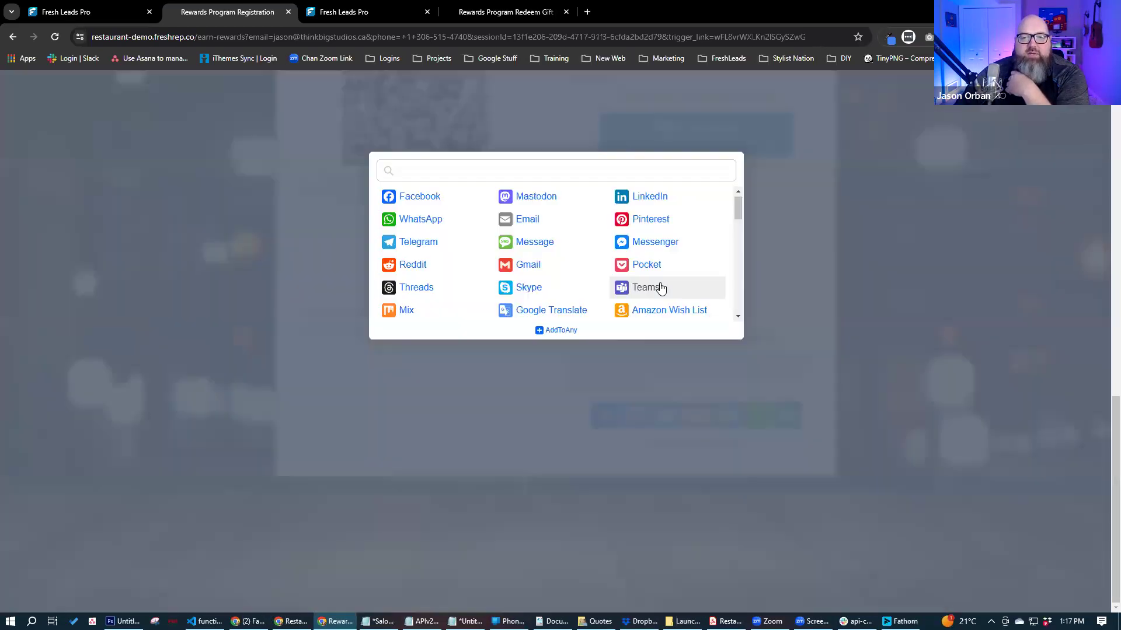
scroll(661, 288, "down", 10)
scroll(661, 289, "up", 10)
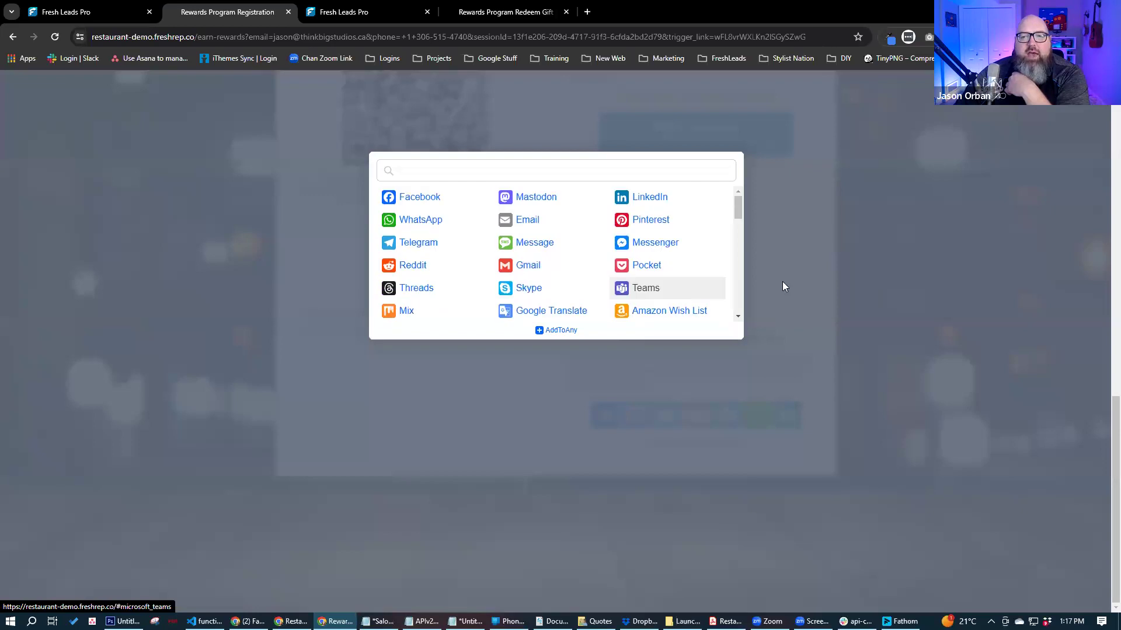
left_click(828, 273)
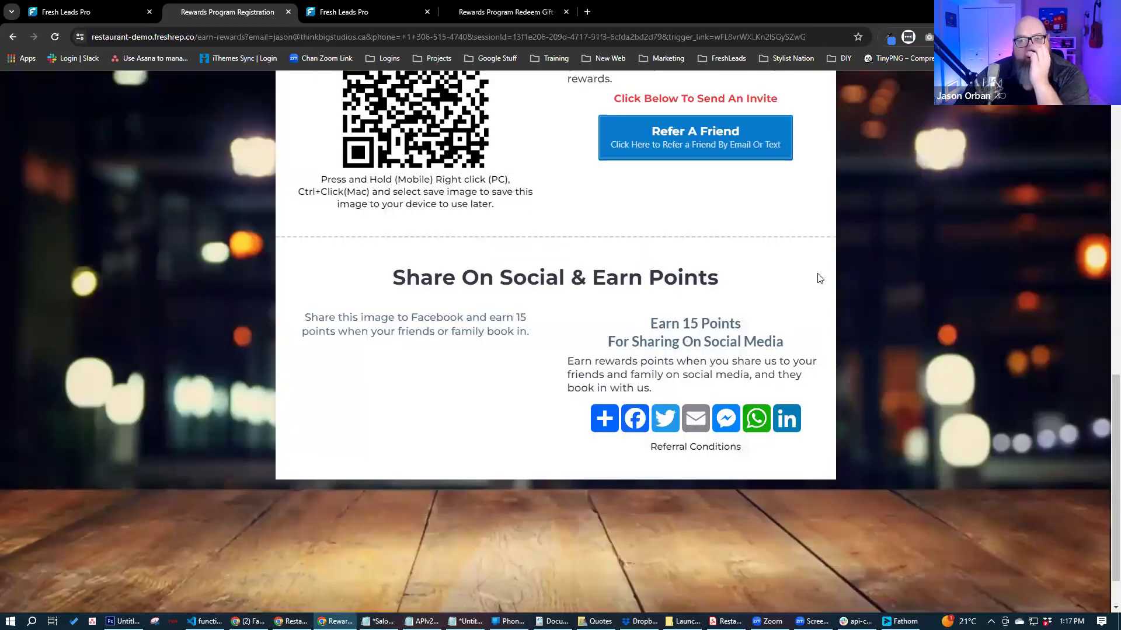
scroll(819, 279, "up", 15)
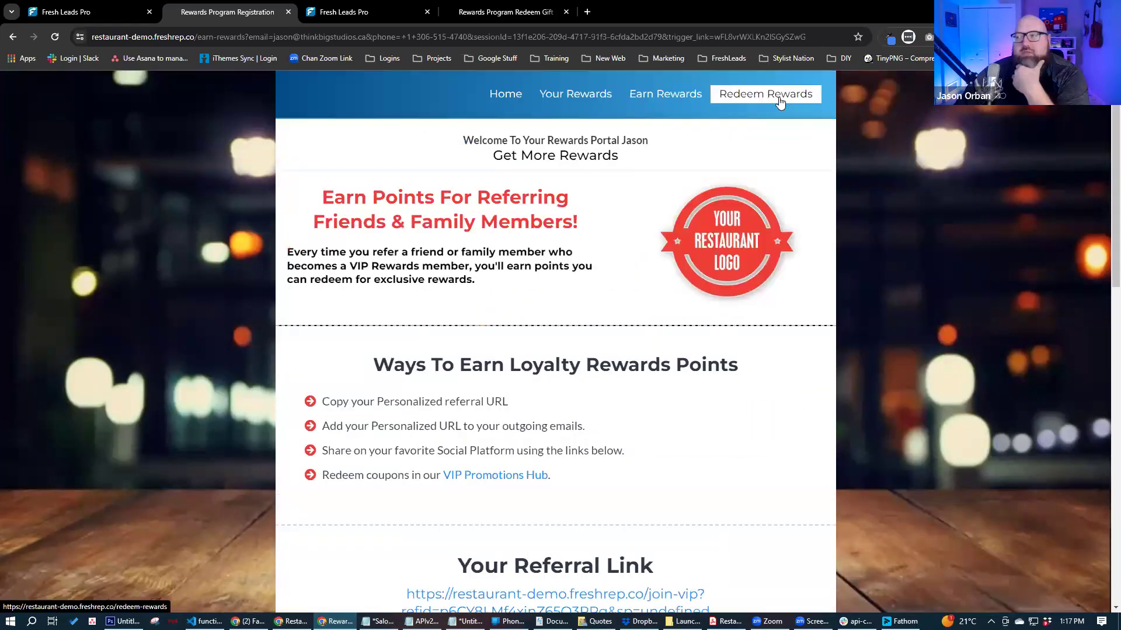
- Claim the Free Wing reward on Redeem Rewards, confirming the 500-point cost
left_click(779, 98)
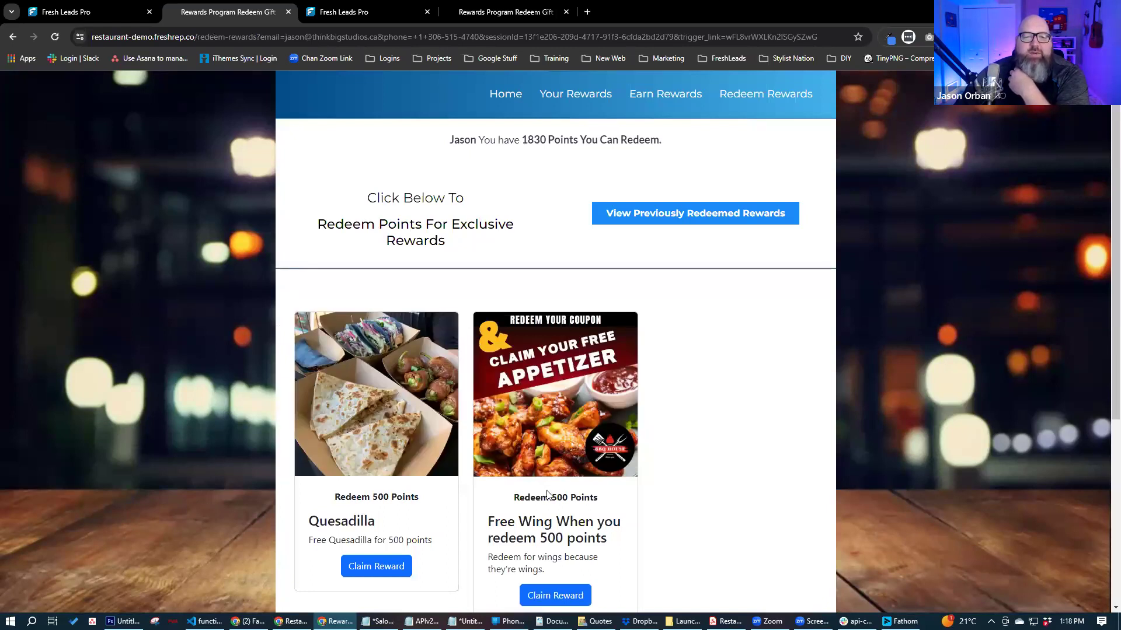
left_click_drag(494, 522, 606, 543)
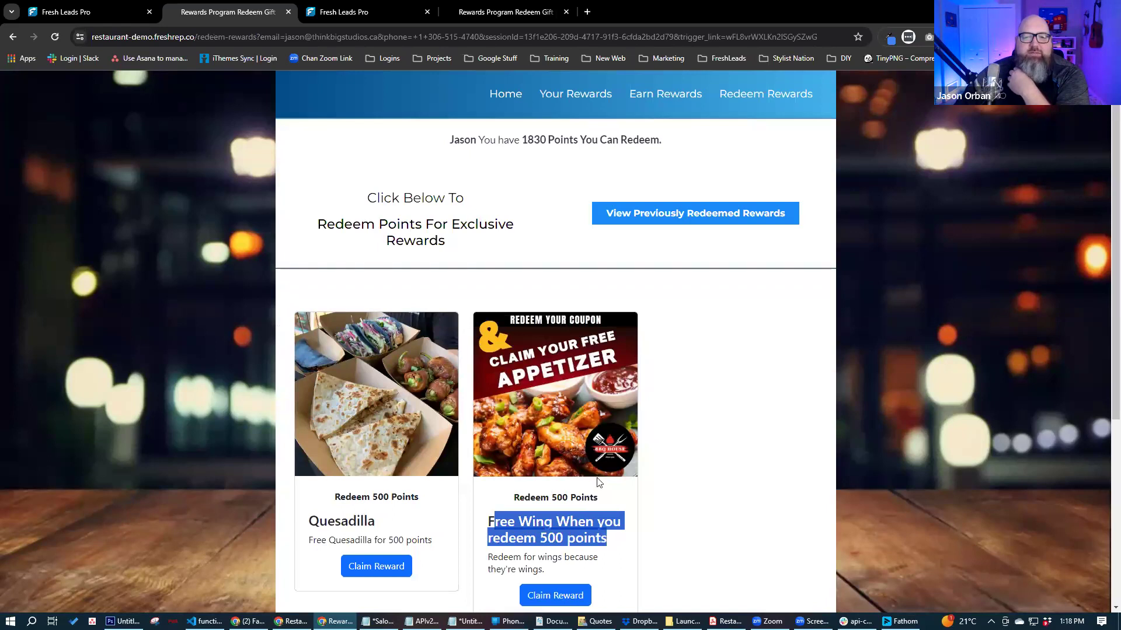
left_click(700, 390)
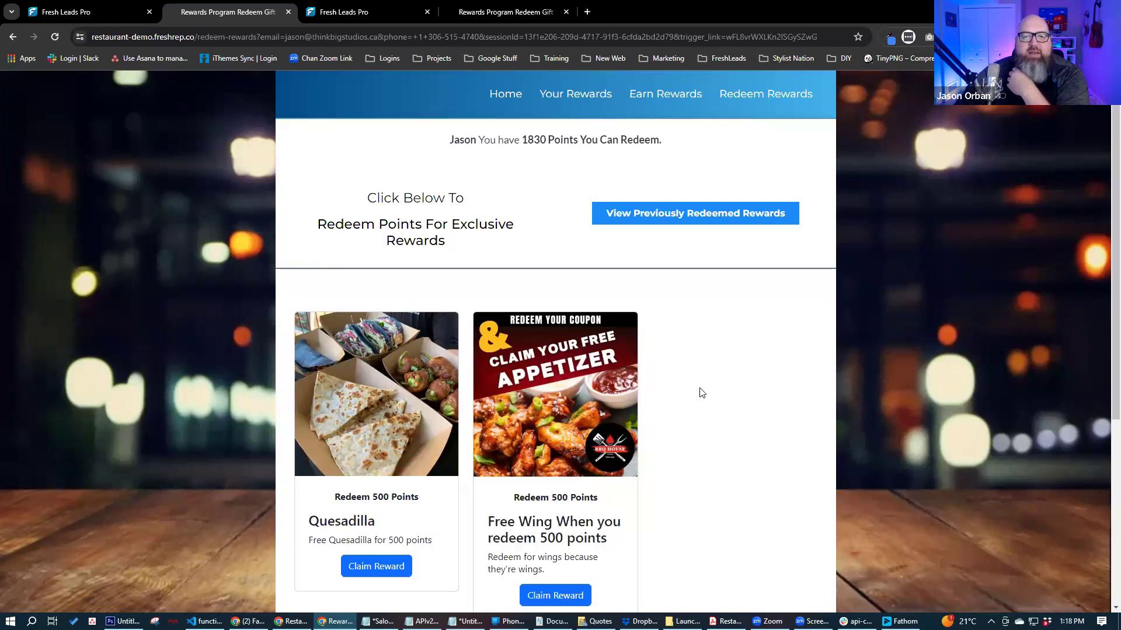
left_click(555, 595)
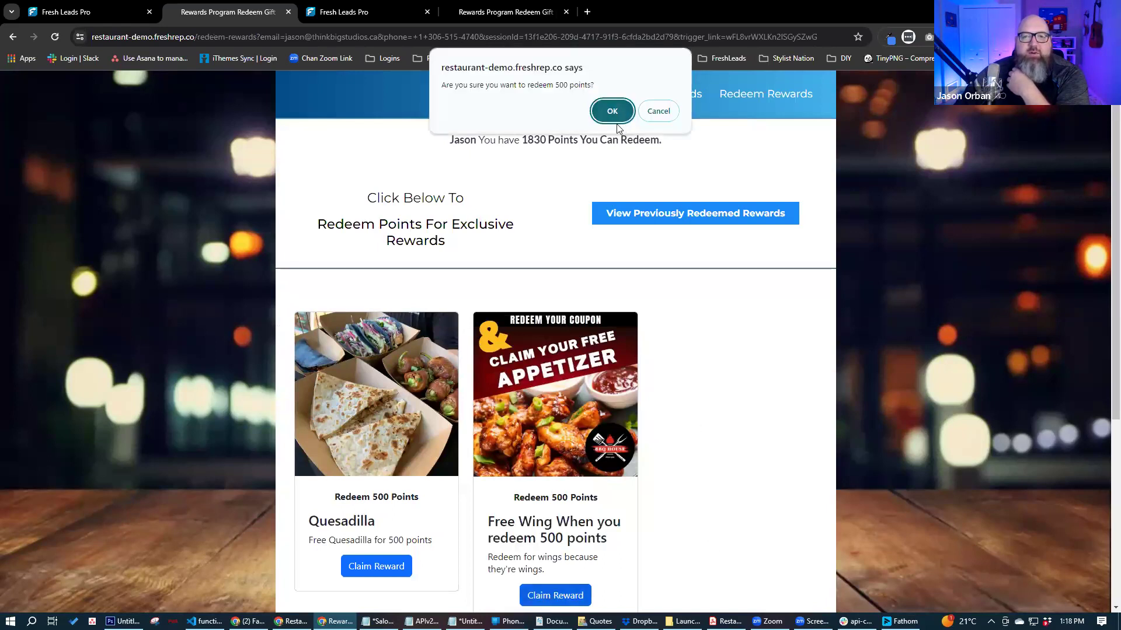
left_click(614, 114)
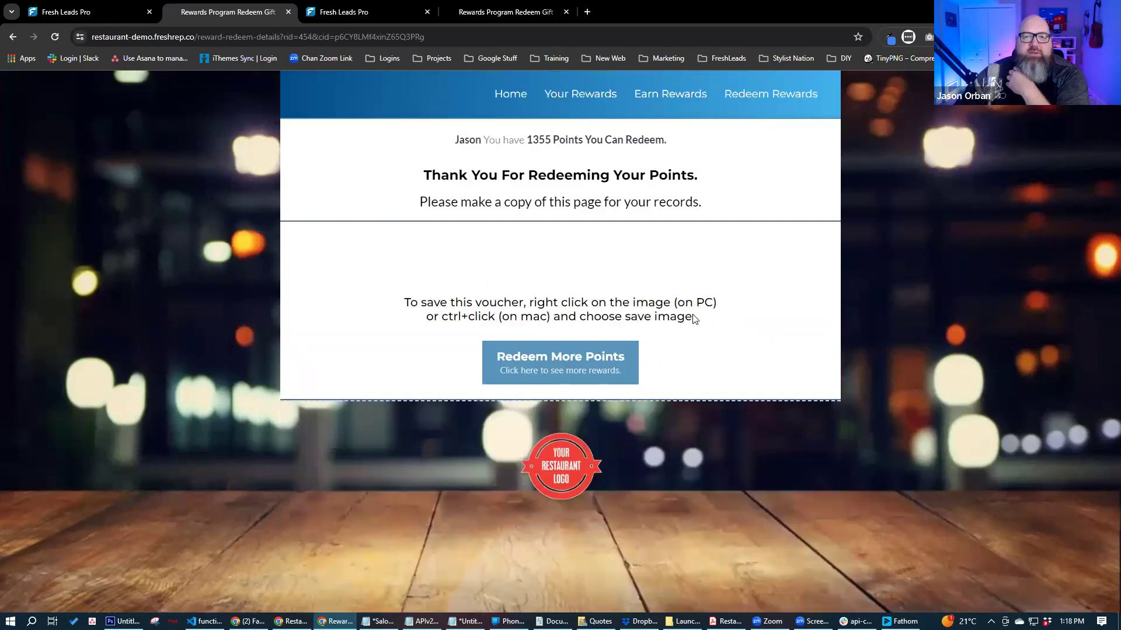
- Decode the voucher's QR code with the QR Reader and open its link in a new tab
scroll(718, 333, "down", 2)
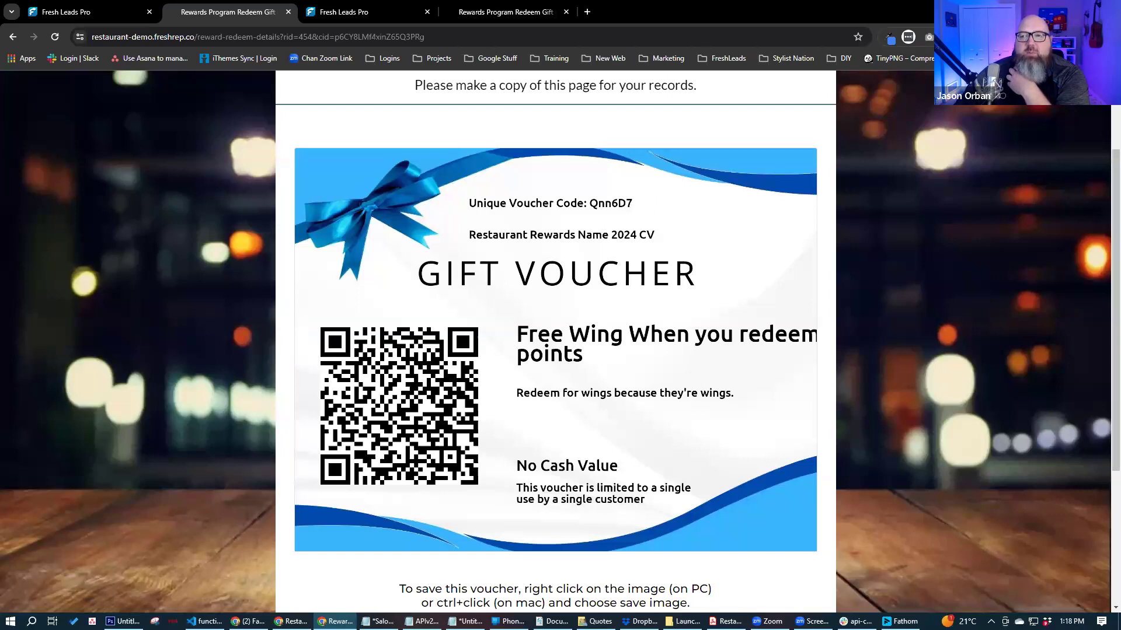
left_click(1014, 37)
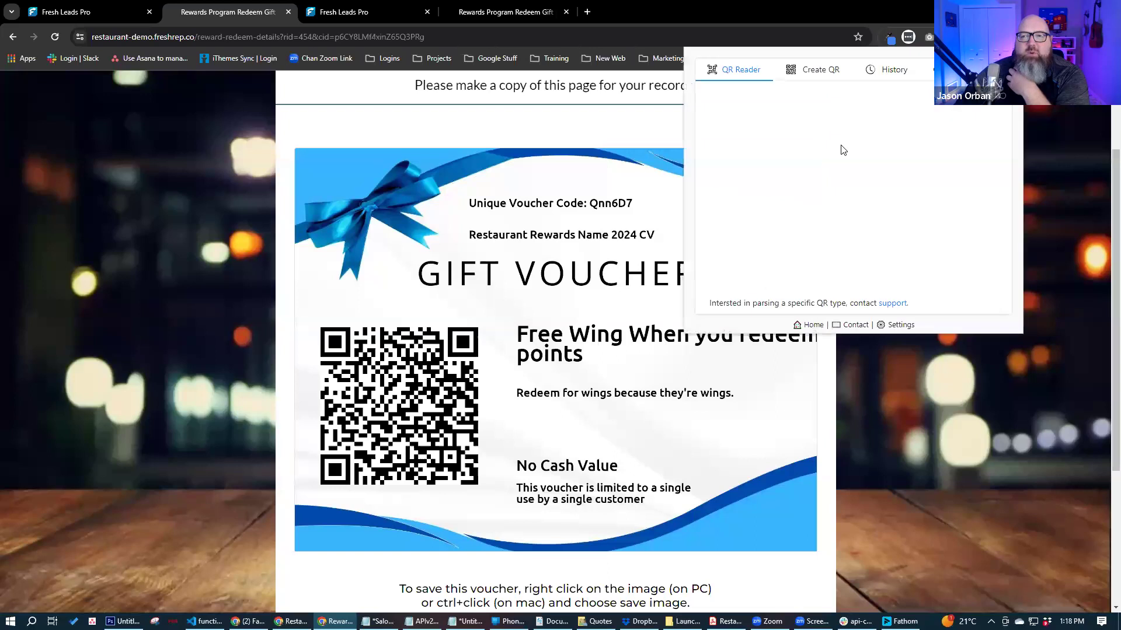
left_click(740, 225)
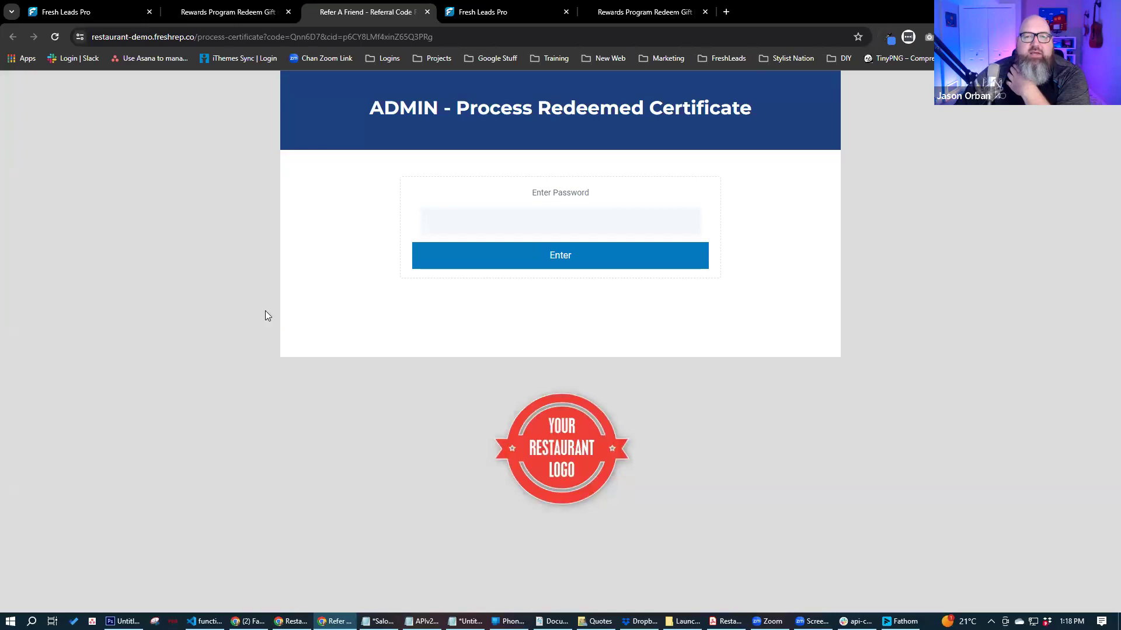
- Unlock the admin certificate page with the saved admin password
left_click(500, 221)
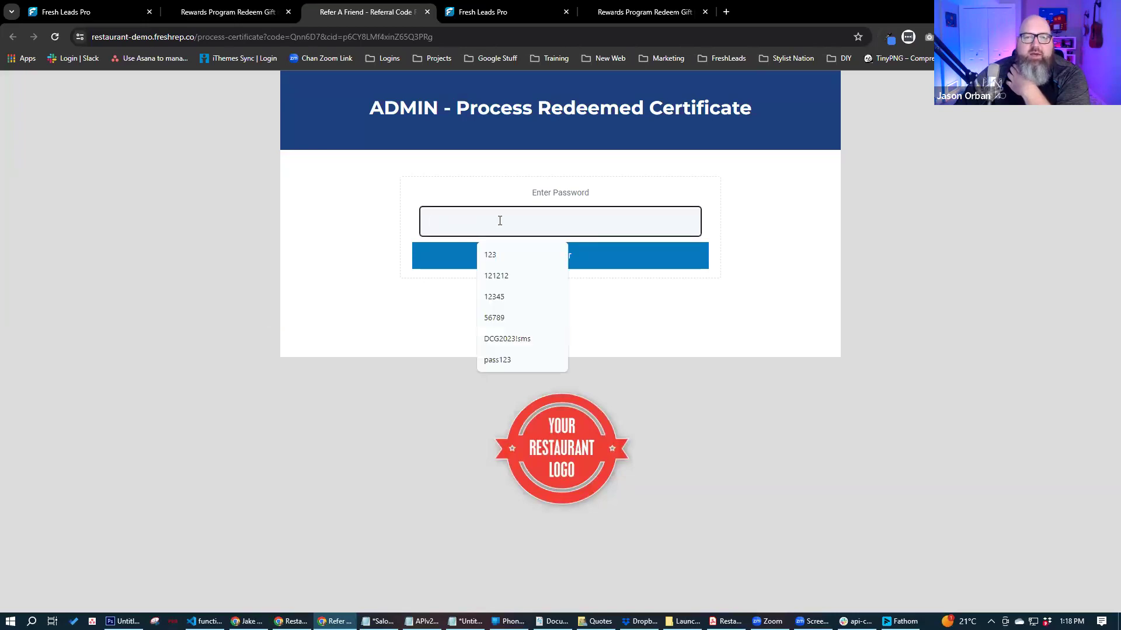
left_click(513, 317)
left_click(565, 257)
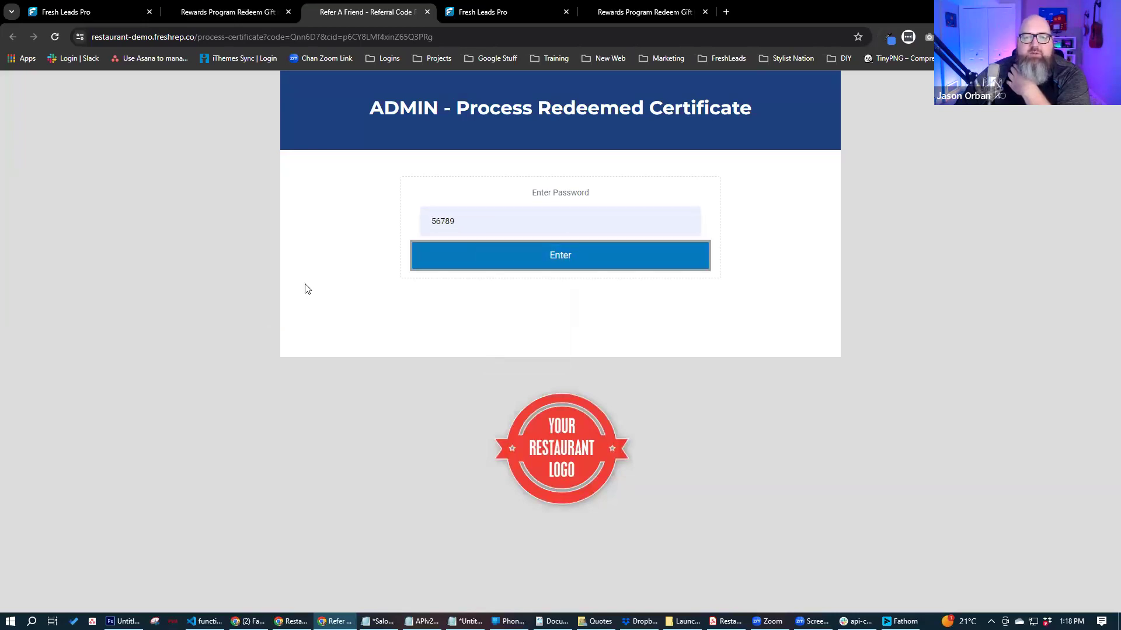
left_click(659, 111)
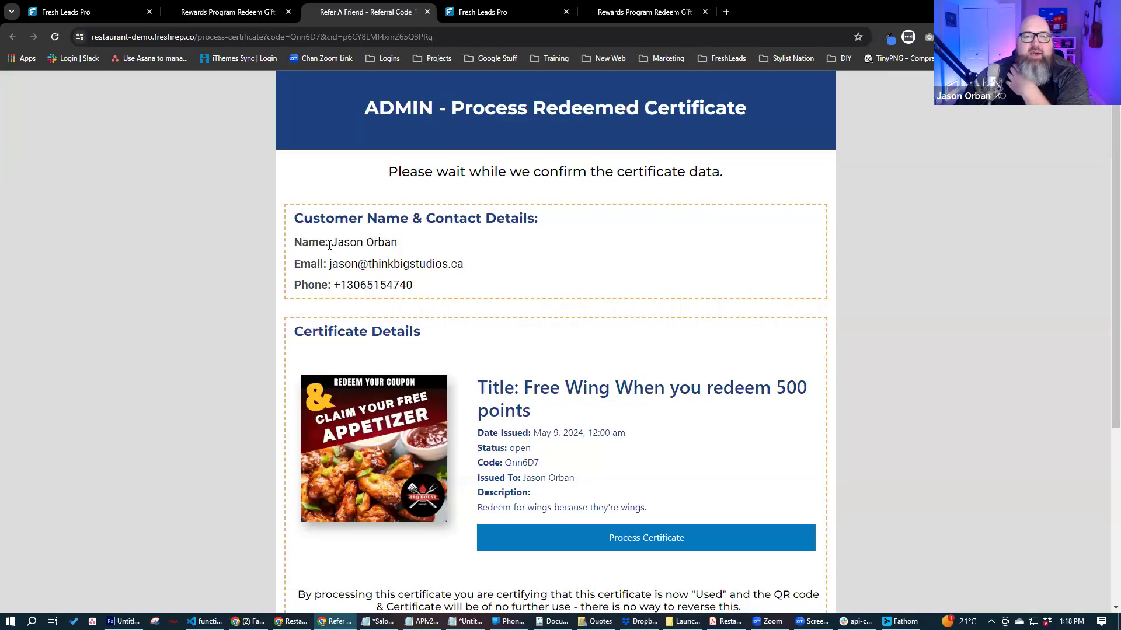
- Review the certificate details: customer name, open status, code, recipient and reward description
left_click_drag(331, 242, 429, 246)
left_click_drag(329, 264, 461, 267)
left_click_drag(347, 285, 414, 286)
scroll(217, 363, "down", 1)
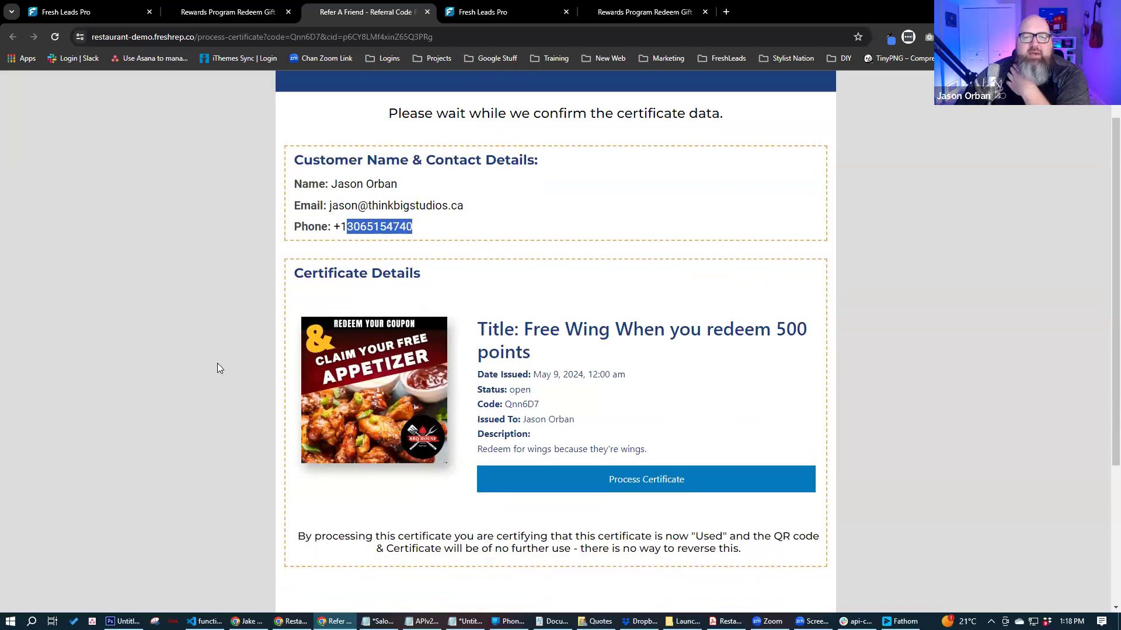
double_click(513, 390)
left_click_drag(499, 403, 539, 404)
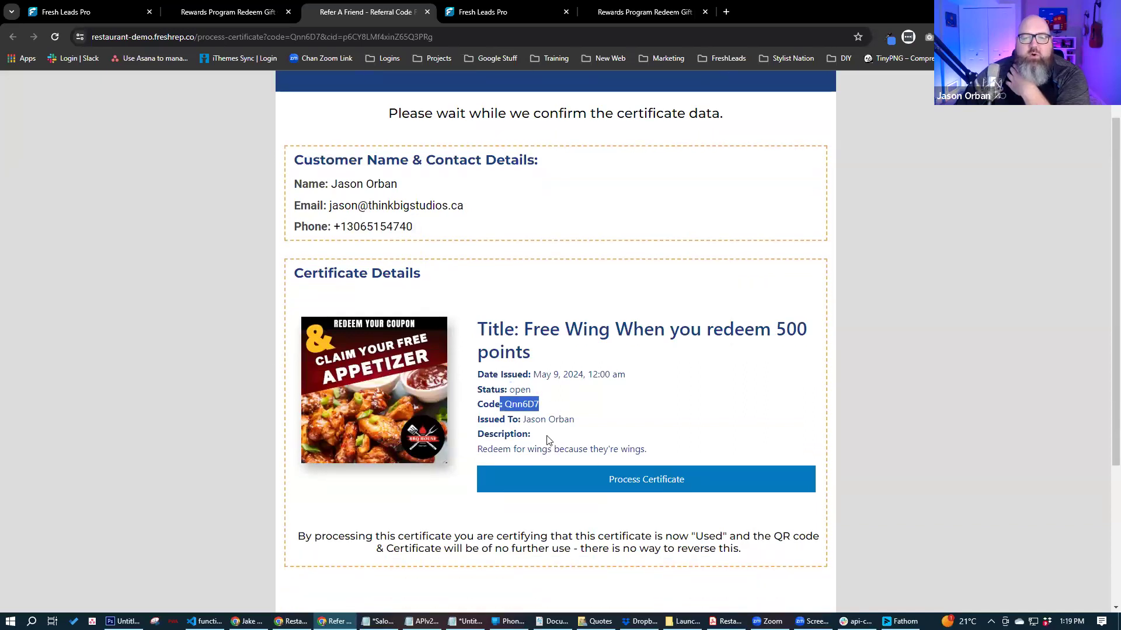
left_click_drag(600, 424, 546, 420)
left_click_drag(490, 451, 667, 470)
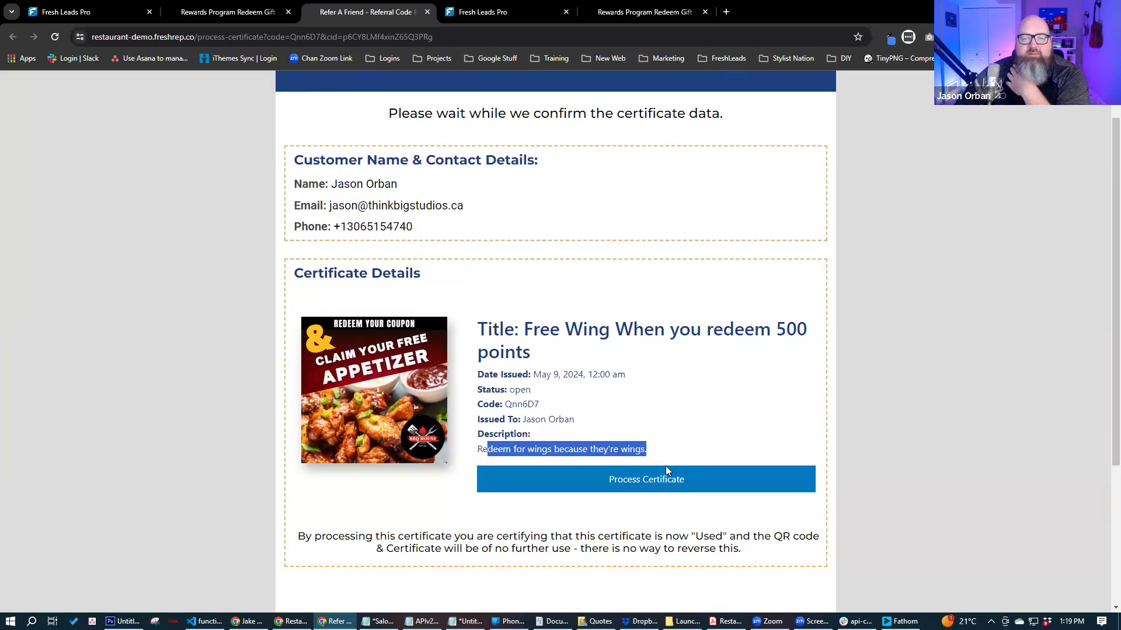
left_click(892, 412)
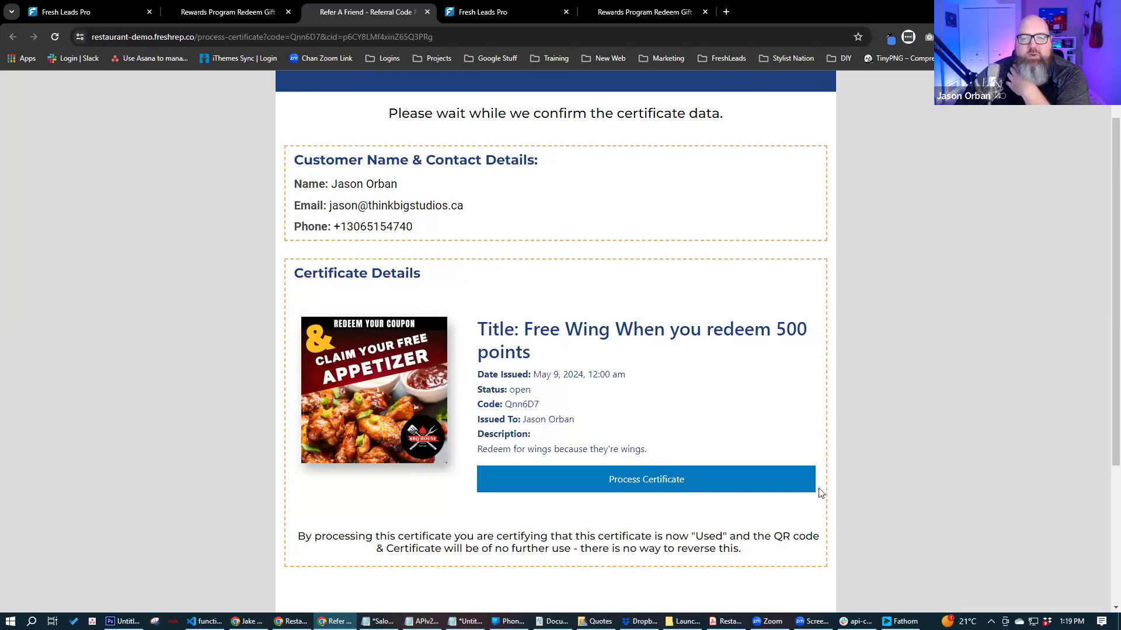
- Process the Free Wing certificate and confirm marking it as used
left_click(625, 484)
left_click(609, 111)
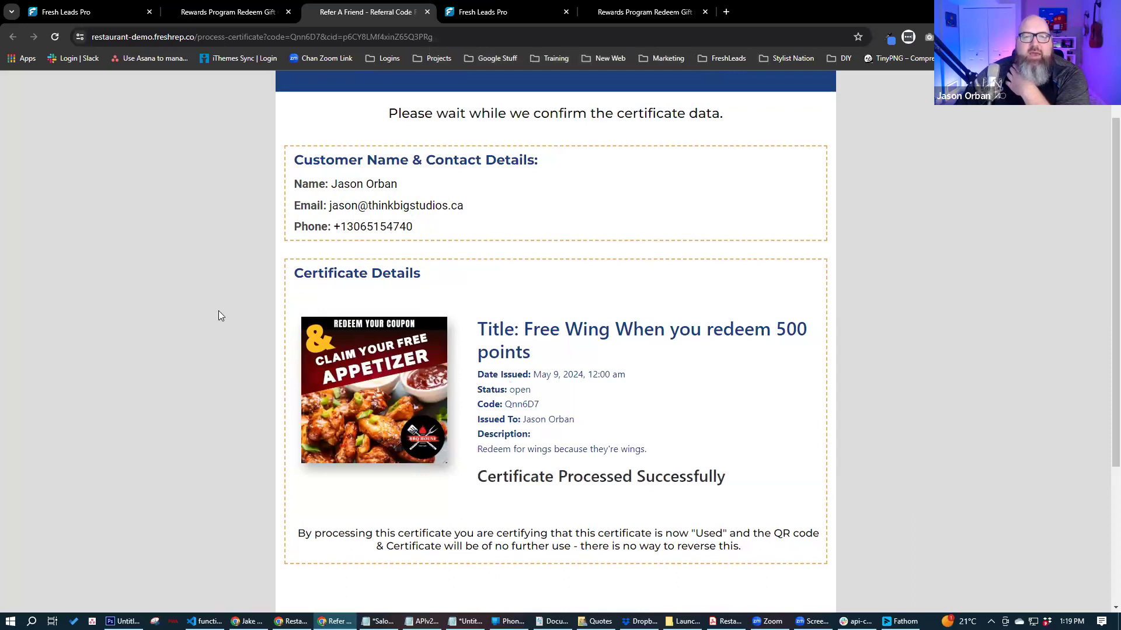
scroll(224, 322, "up", 1)
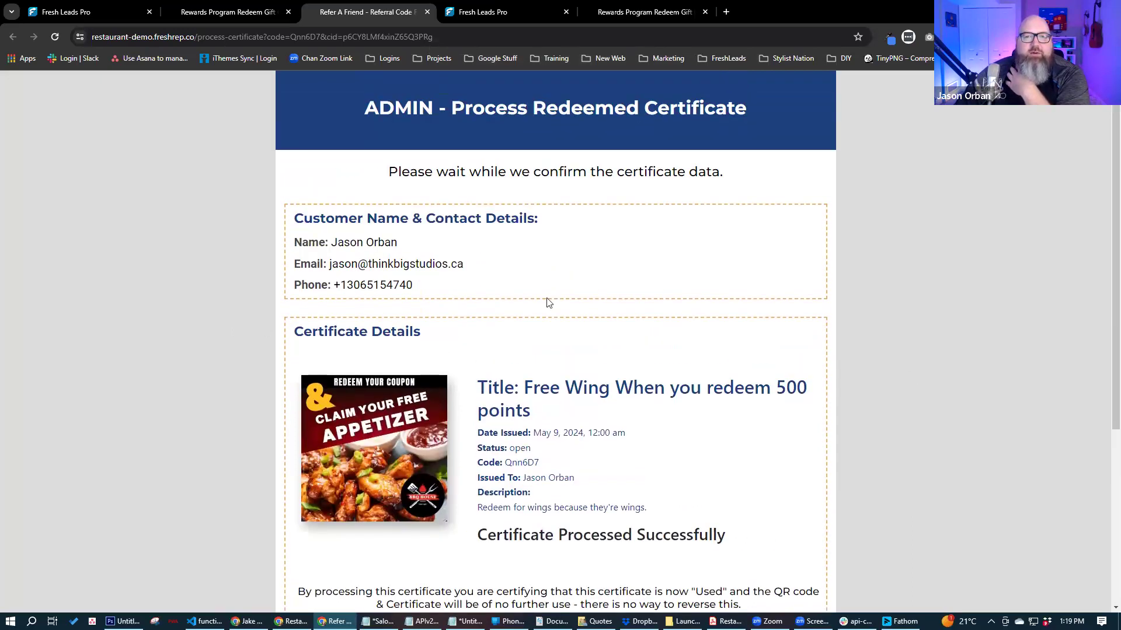
- Check Previously Redeemed Rewards for Free Wing (May 9, 2024), then bring the Restaurant Marketing slides forward
left_click(257, 13)
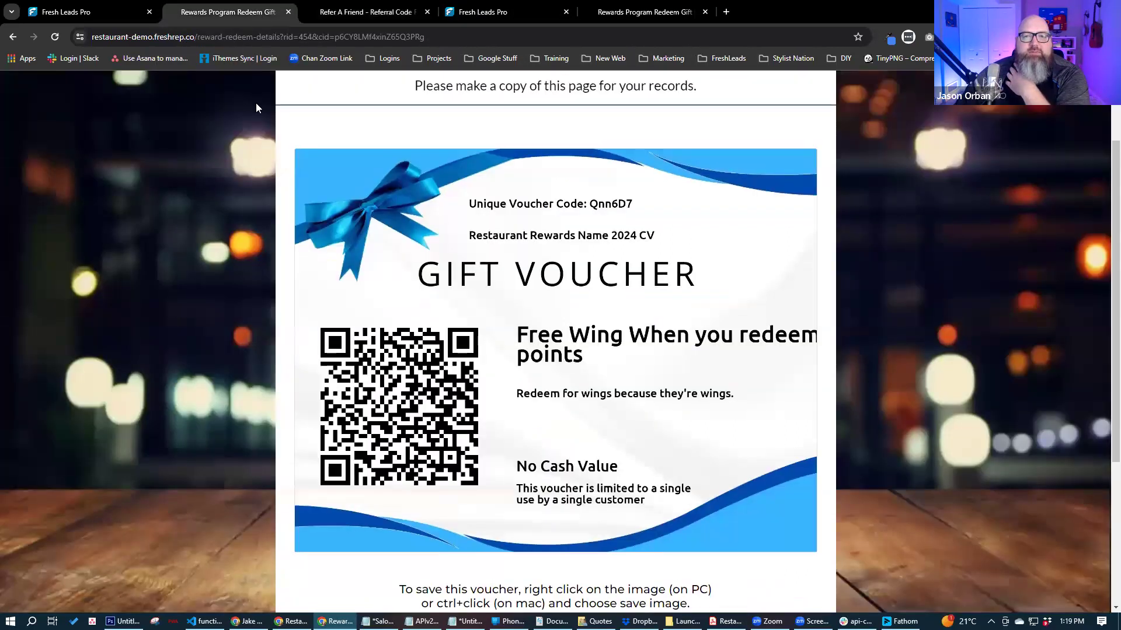
left_click(768, 101)
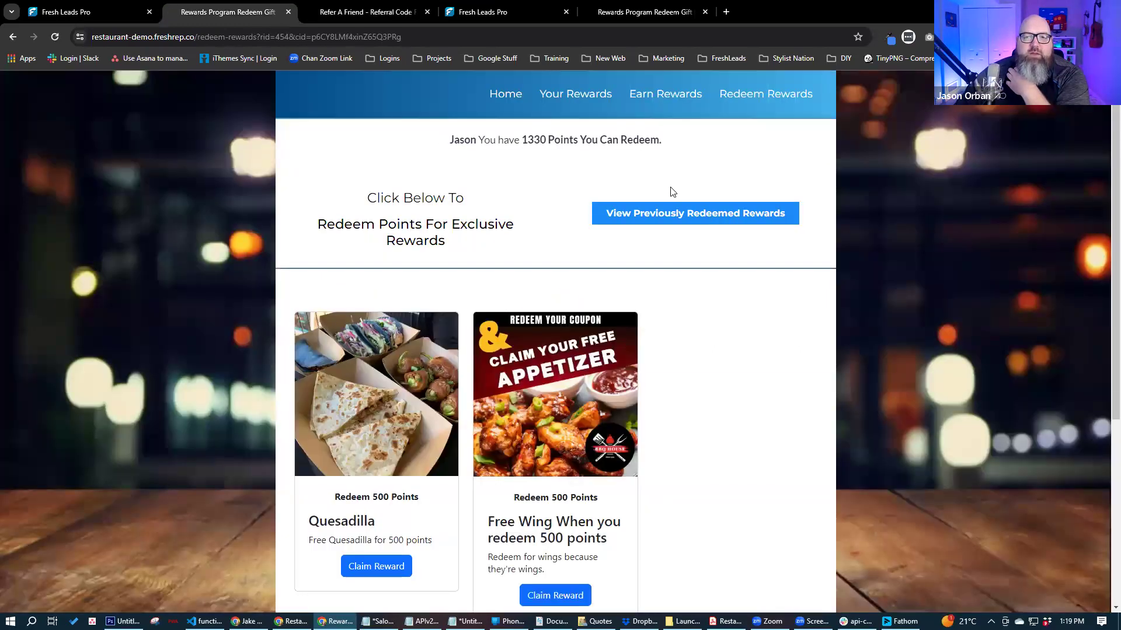
left_click(682, 215)
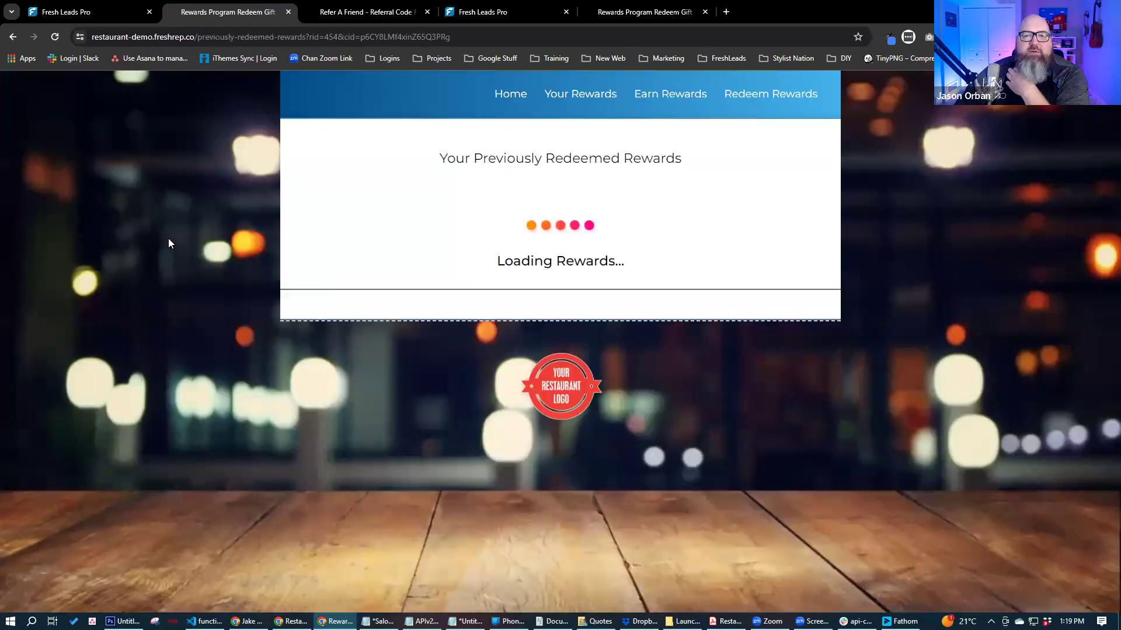
scroll(670, 123, "down", 2)
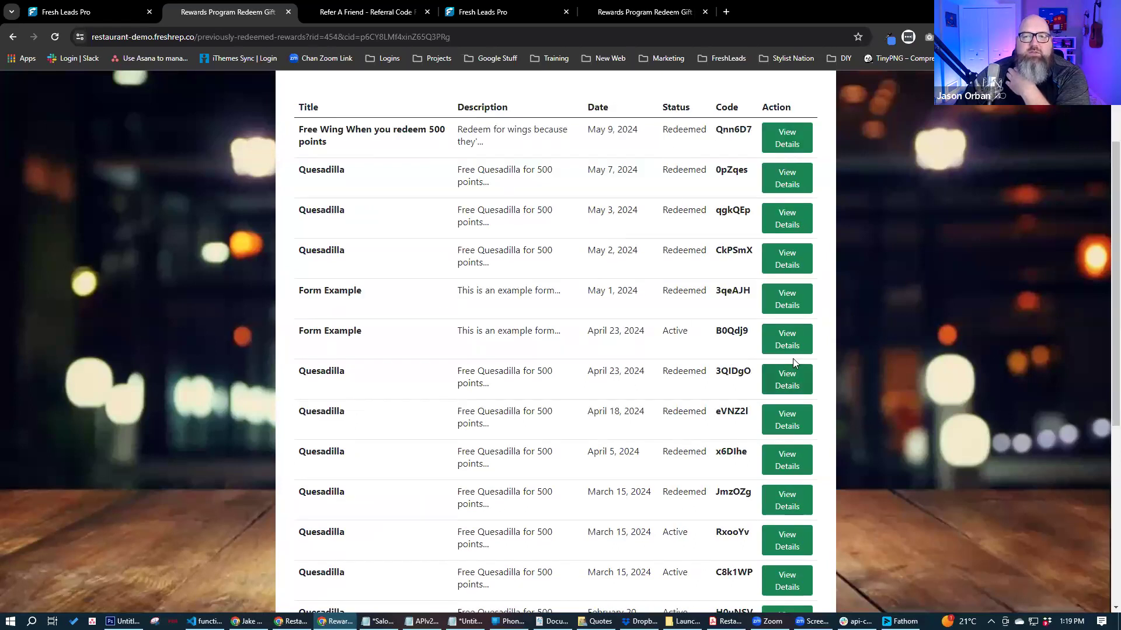
scroll(268, 338, "up", 2)
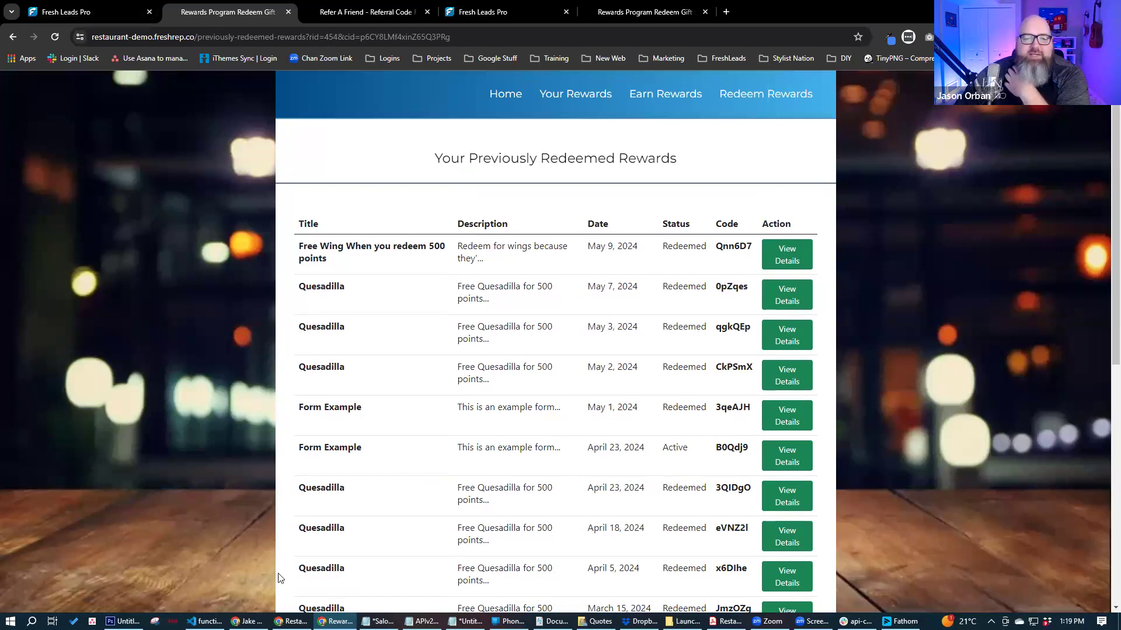
mouse_move(290, 621)
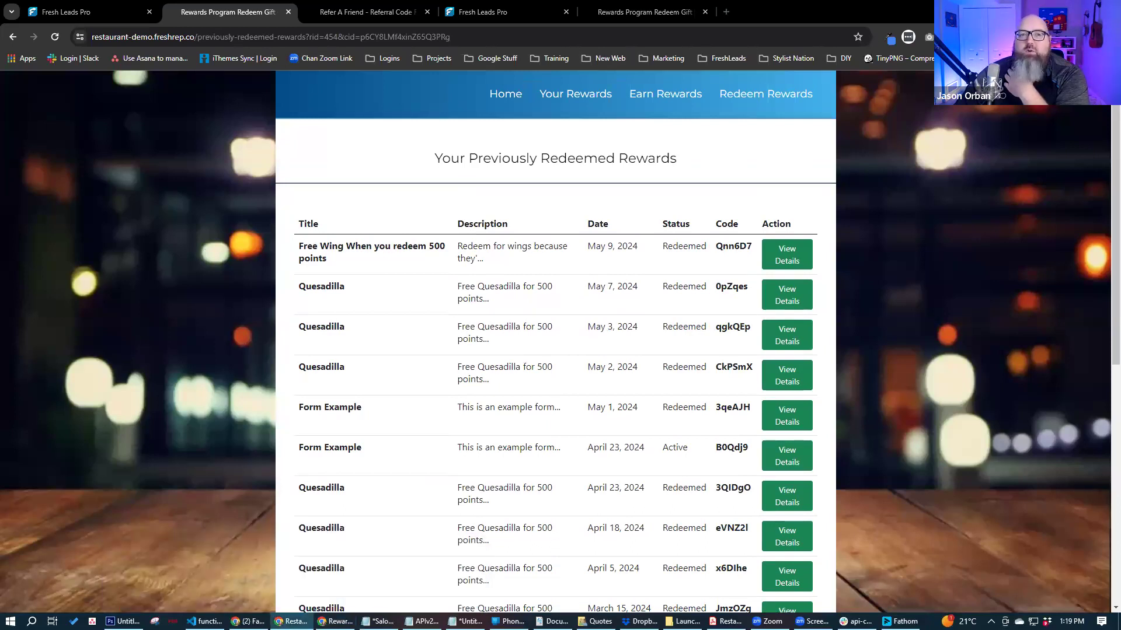
left_click_drag(0, 101, 400, 102)
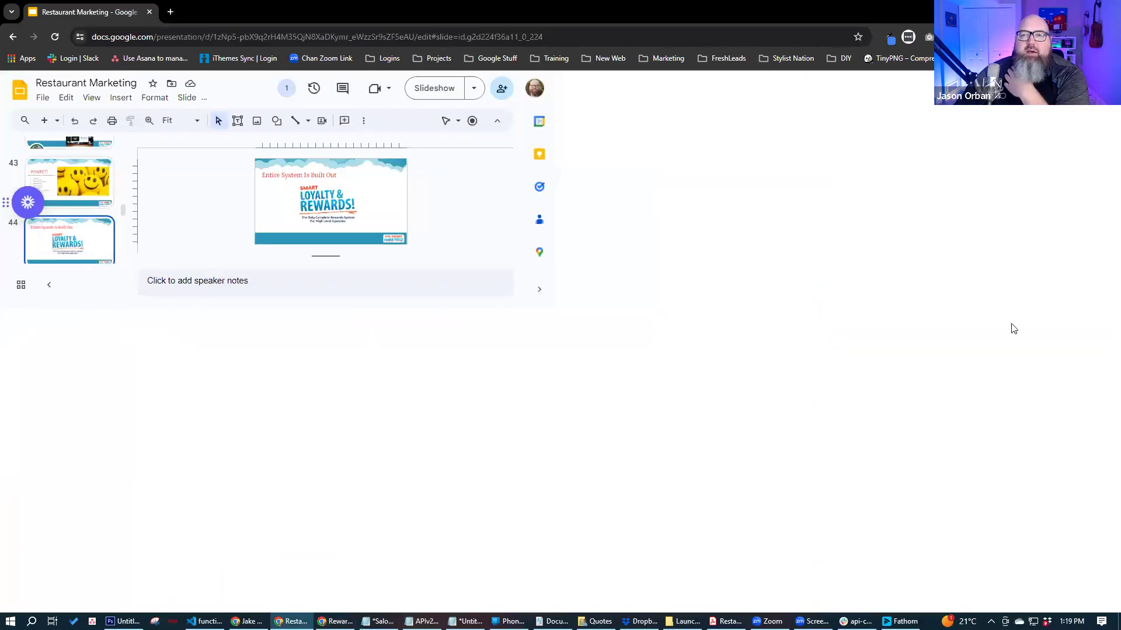